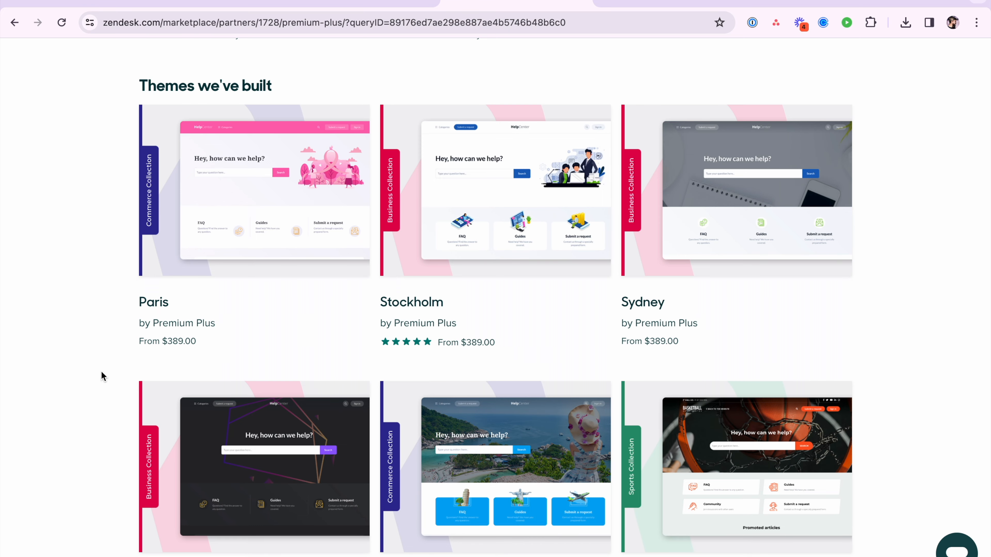
Step: Look through the Premium Plus themes offered on the Zendesk Marketplace partner page
scroll(94, 381, down, 15)
scroll(92, 383, up, 15)
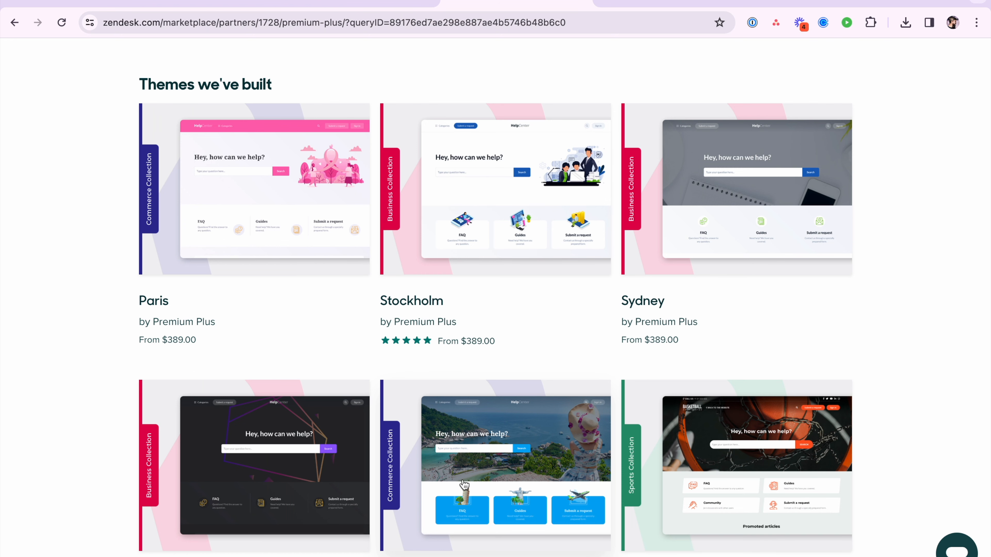
scroll(708, 506, down, 5)
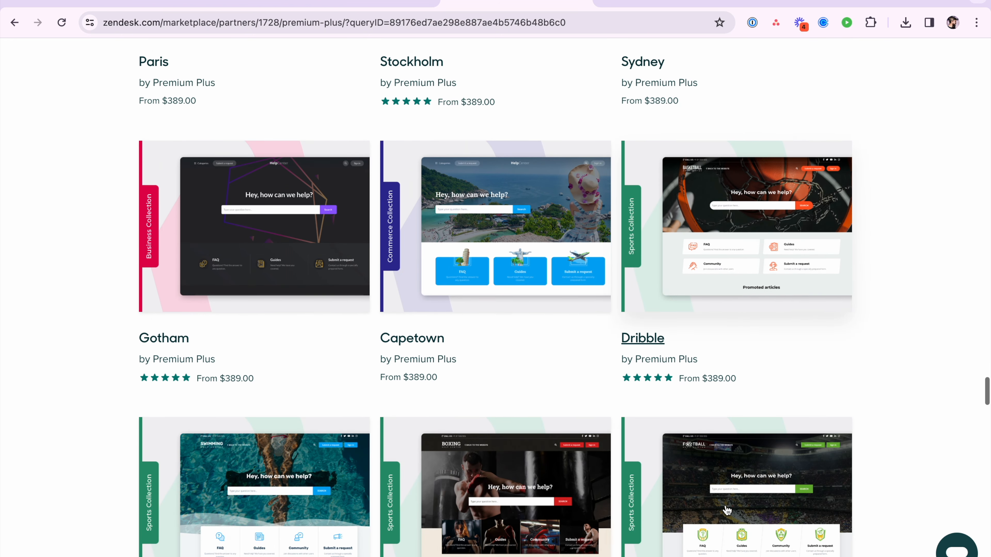
scroll(711, 313, down, 3)
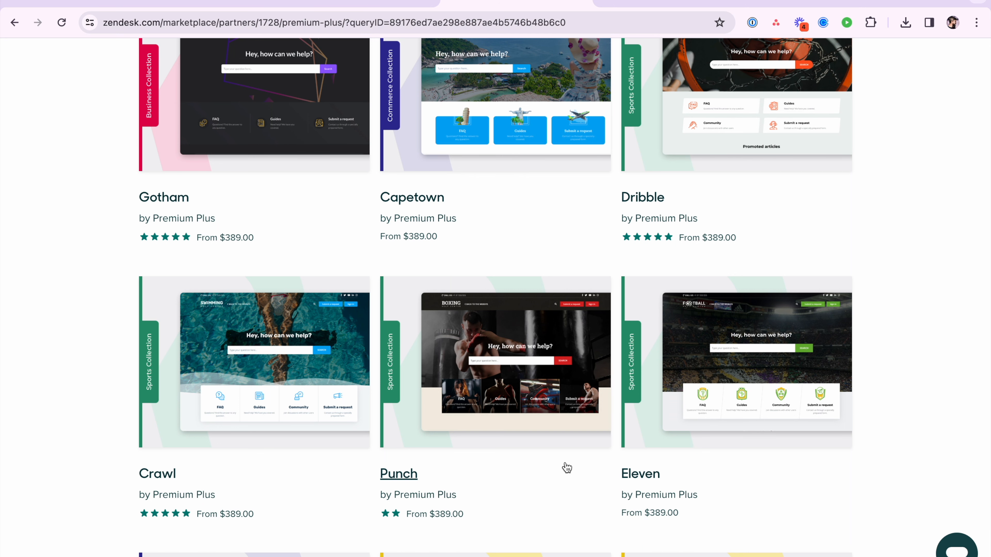
scroll(62, 419, down, 5)
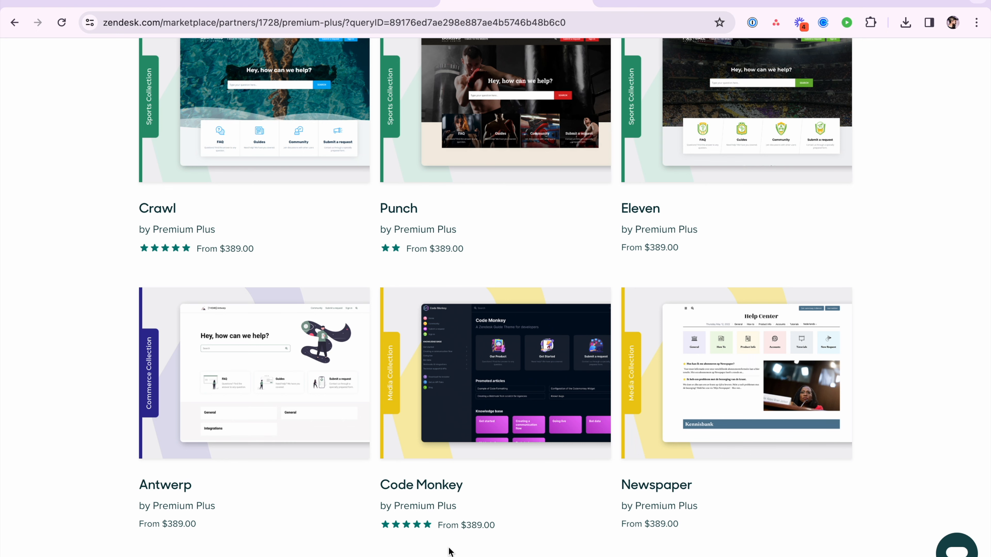
scroll(449, 552, up, 10)
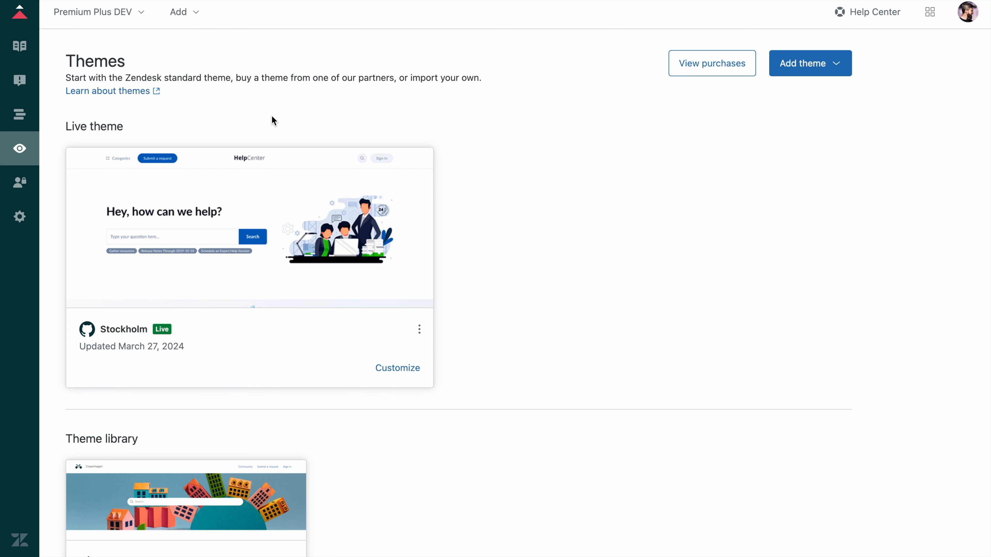
Step: Customize the live Stockholm theme by replacing its logo with logo copy.png and its light logo with logo_white
click(389, 368)
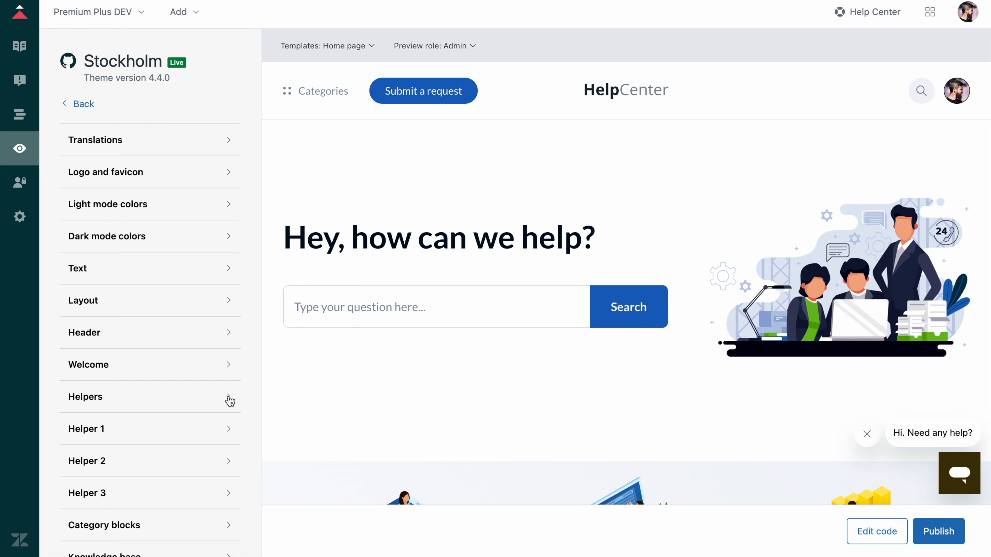
click(183, 176)
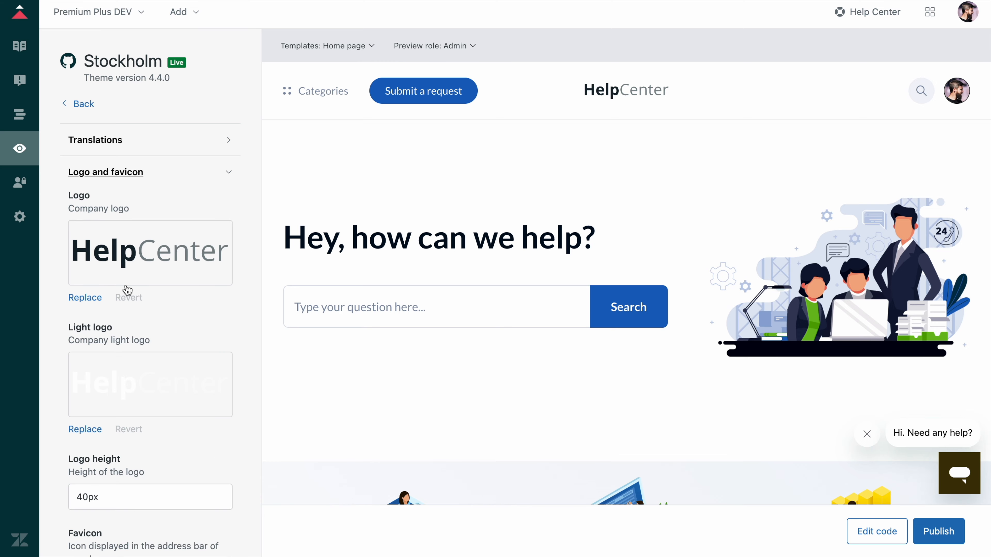
click(93, 299)
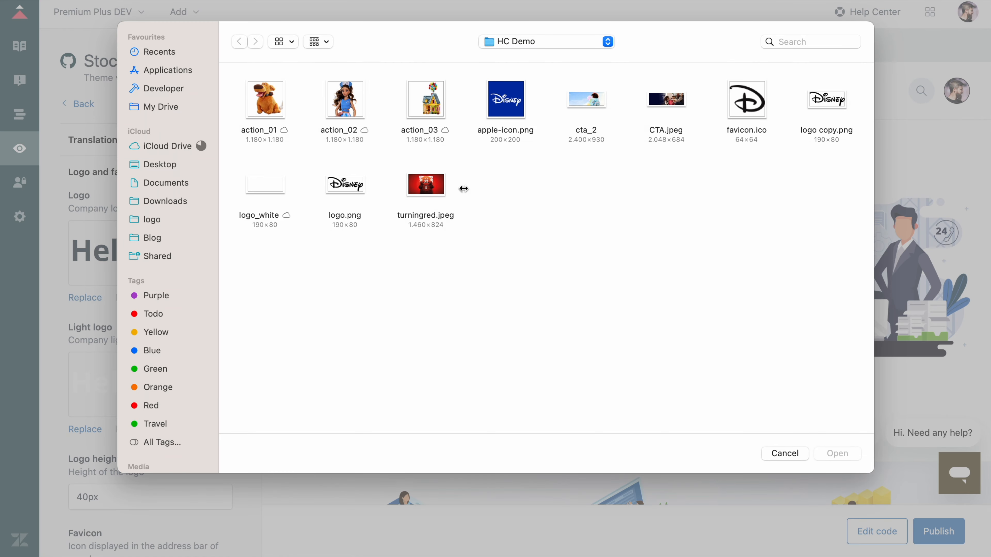
double_click(829, 101)
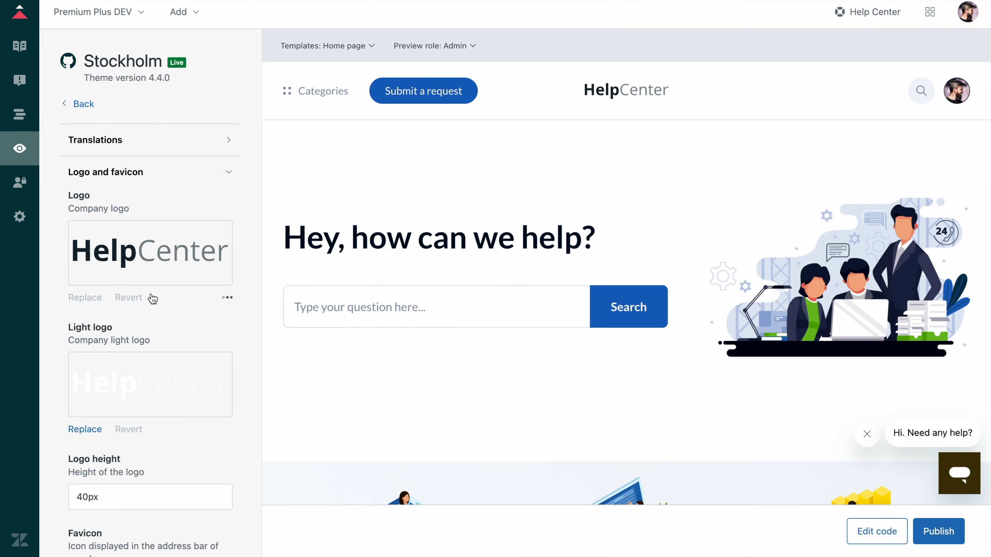
click(84, 429)
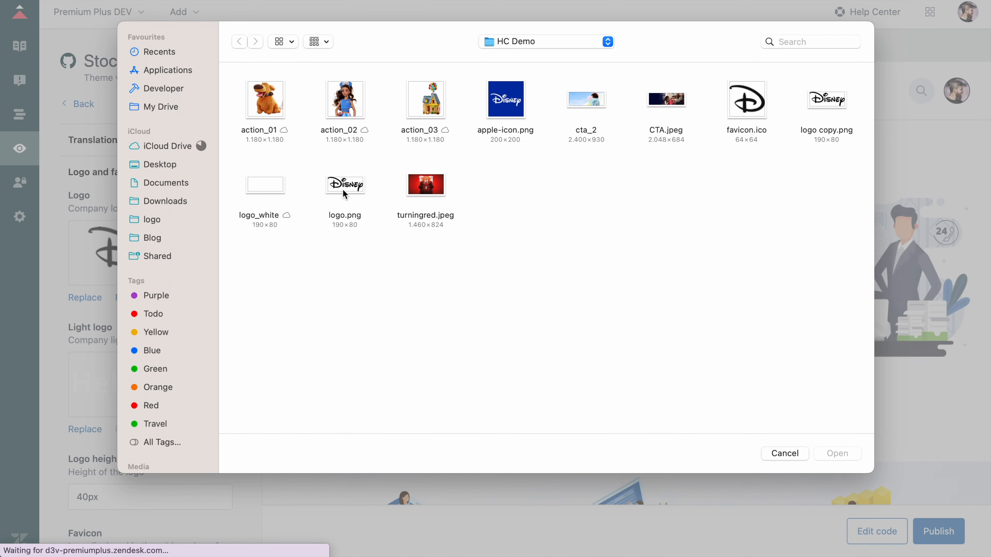
double_click(264, 185)
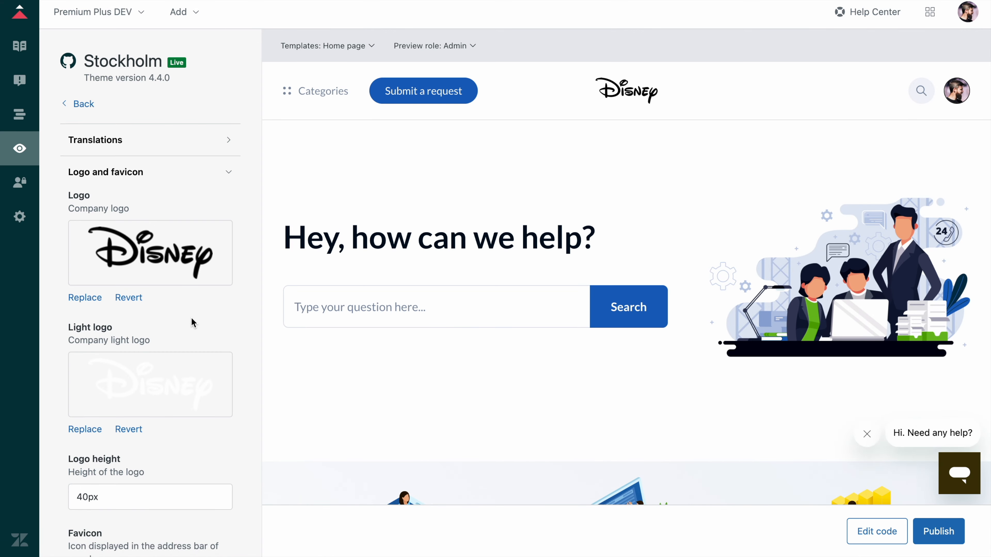
Step: Replace the theme's favicon with apple-icon.png from the HC Demo folder
scroll(188, 336, down, 7)
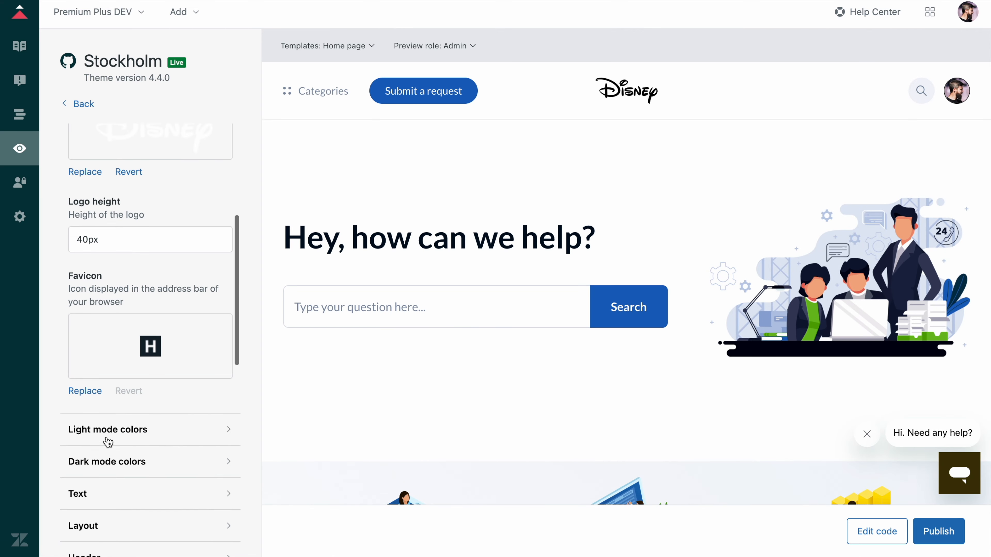
click(82, 392)
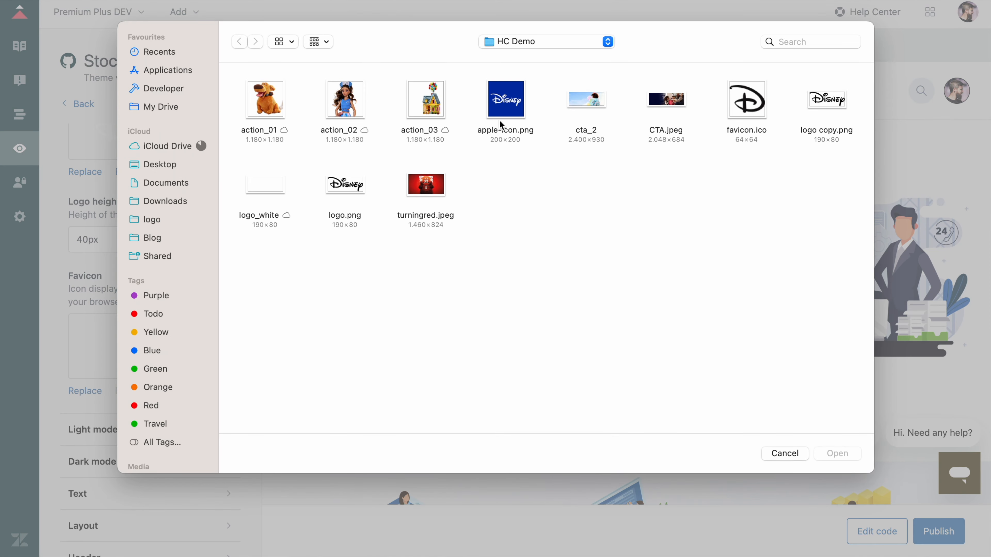
click(510, 112)
double_click(510, 113)
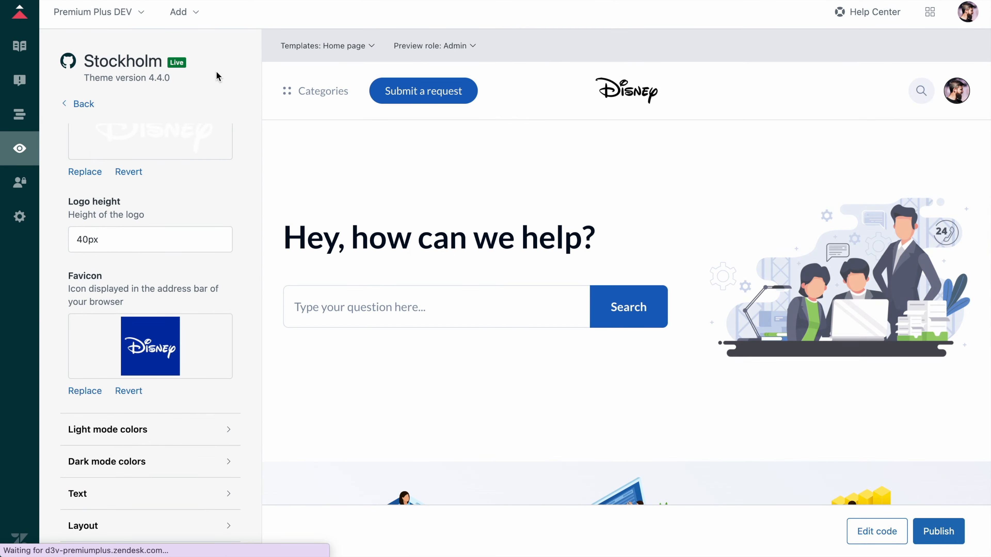
Step: Publish the logo and favicon changes to the live theme and dismiss the notification
scroll(176, 286, down, 3)
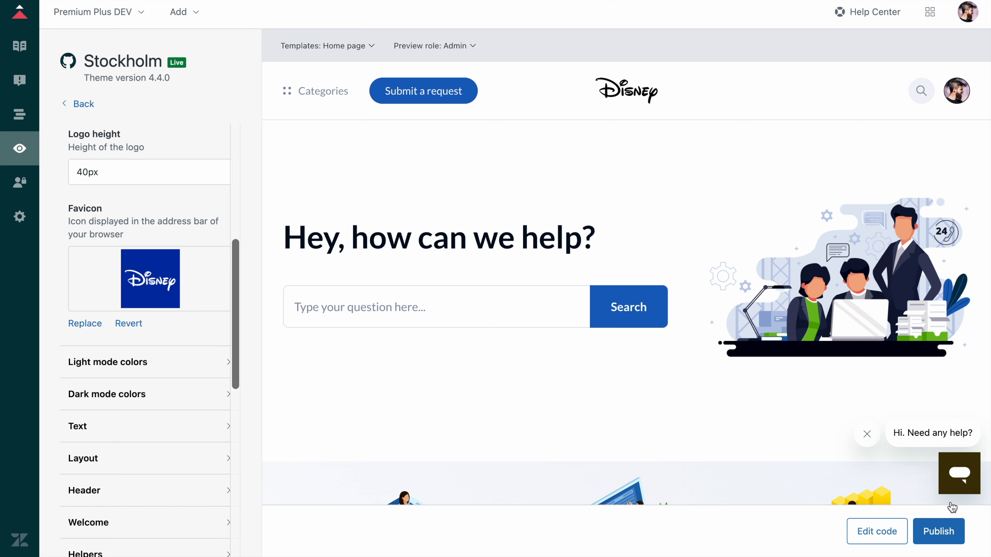
click(939, 531)
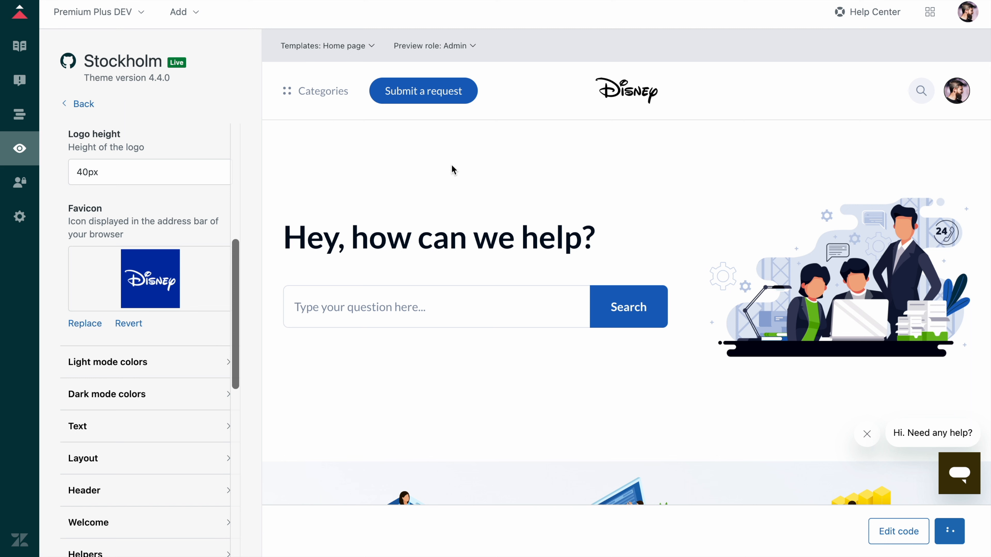
click(968, 19)
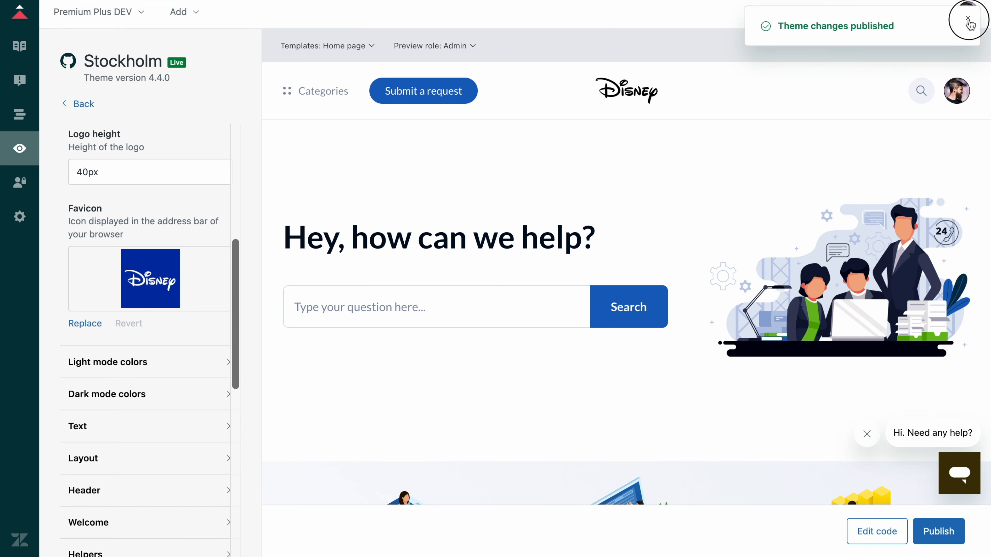
Step: Set the light mode primary color to the Brand color #054553 copied from the Slite draft
click(175, 366)
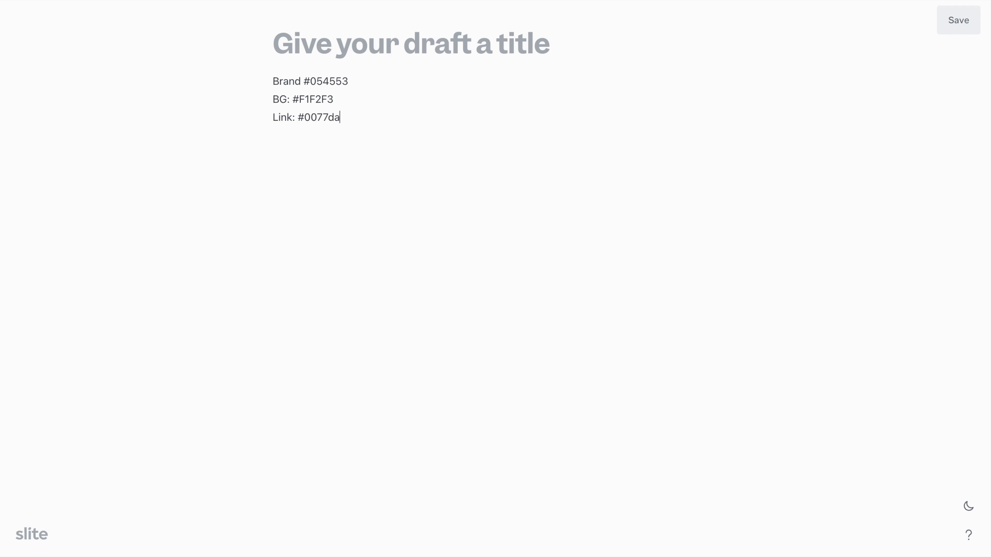
double_click(334, 85)
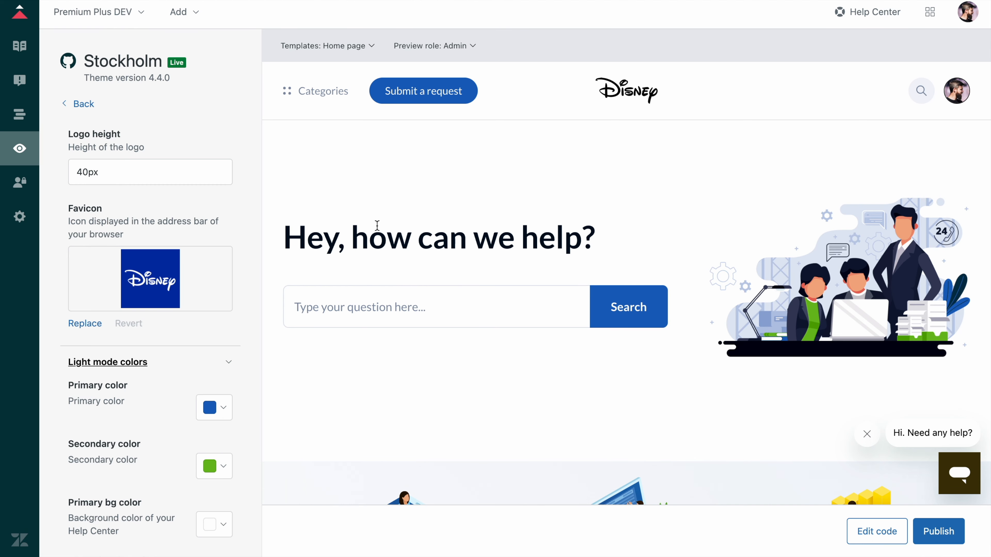
click(213, 407)
click(283, 458)
text(03363D)
click(166, 414)
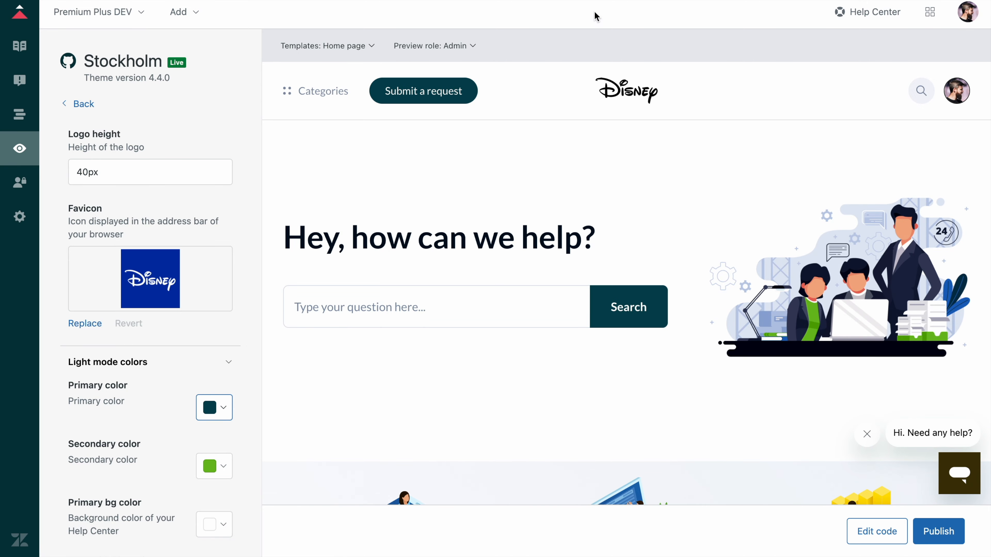
Step: Copy the Link color #0077da from the Slite draft and apply it as the light mode primary color
key(ctrl+Tab)
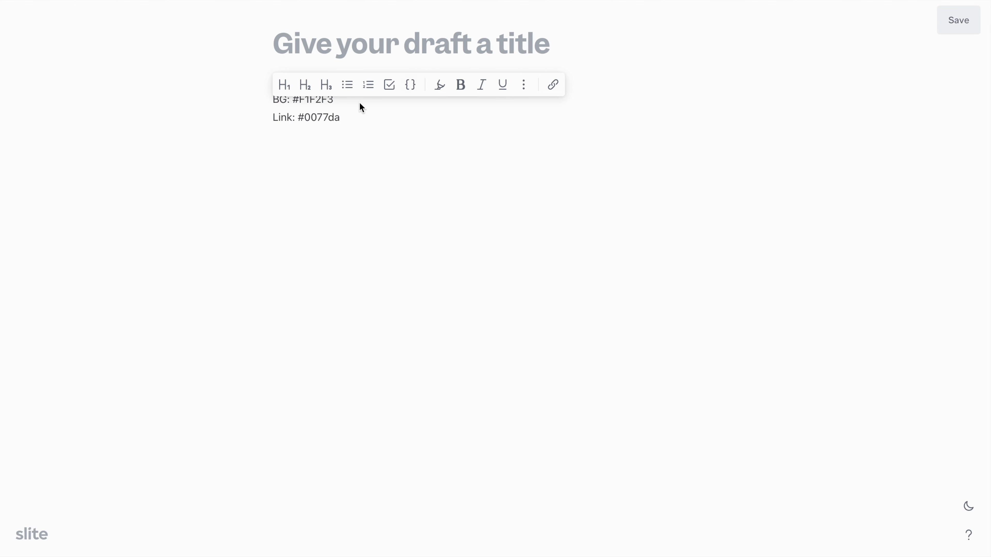
click(319, 122)
double_click(323, 117)
key(super+c)
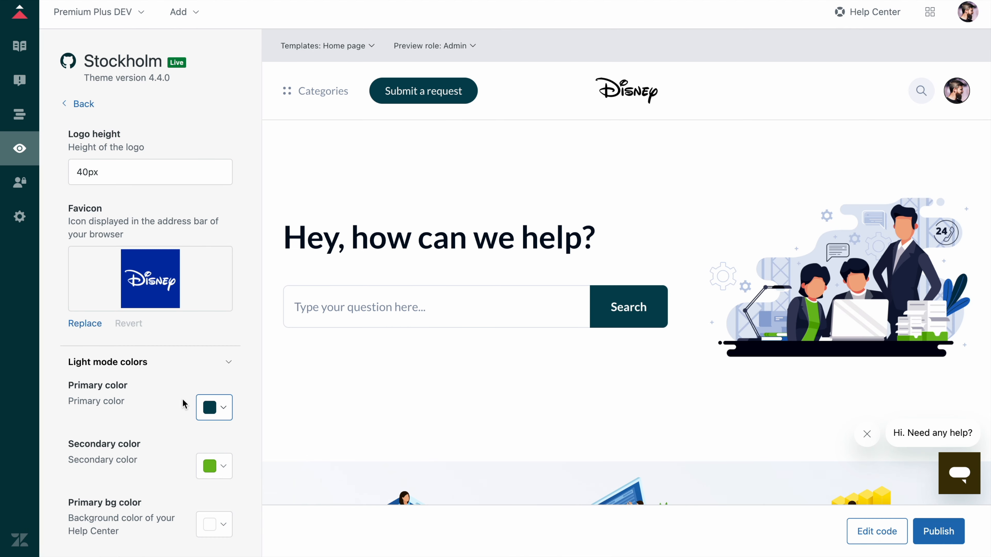
click(210, 408)
double_click(279, 456)
key(super+v)
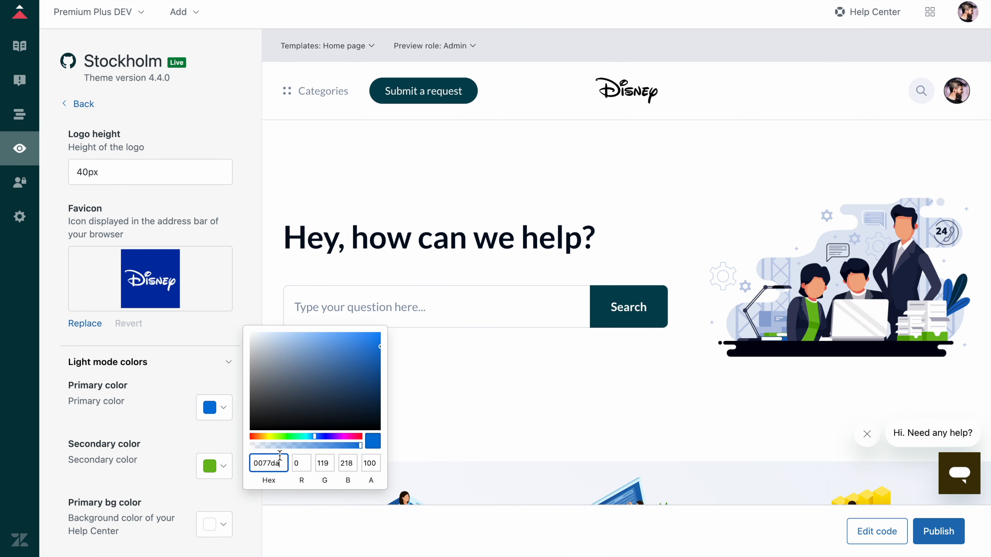
click(180, 442)
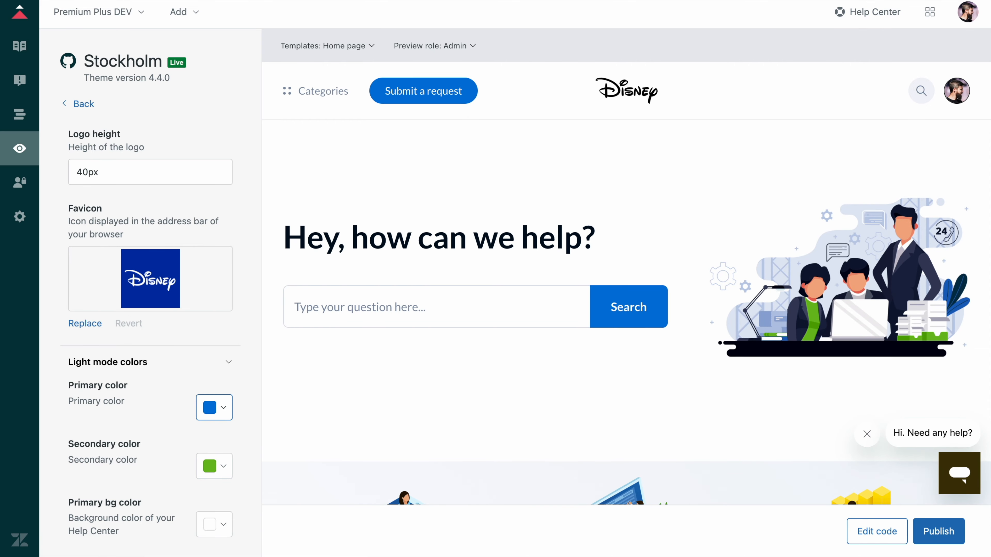
Step: Copy the Brand color #054553 from the Slite draft and apply it as the light mode secondary color
click(417, 1)
double_click(332, 80)
key(ctrl+c)
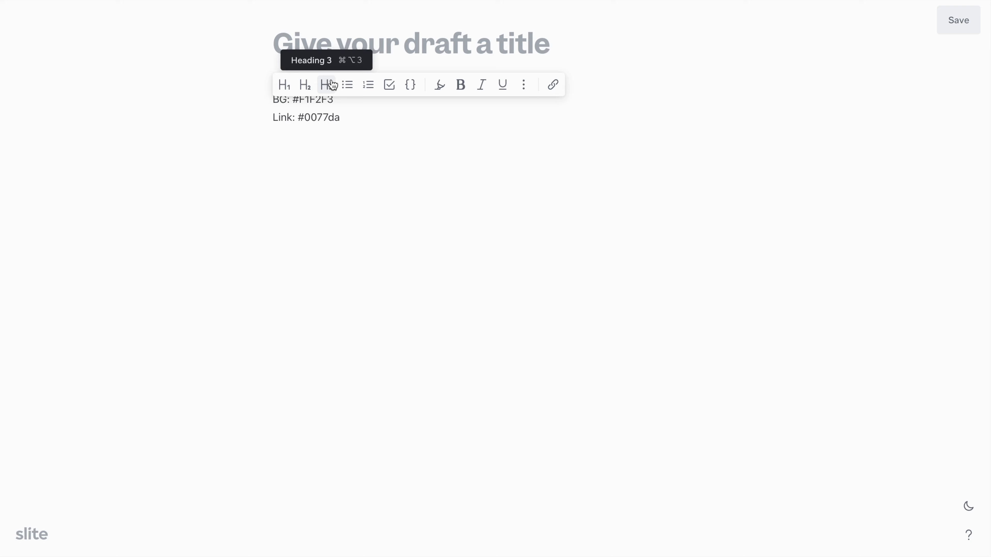
click(216, 1)
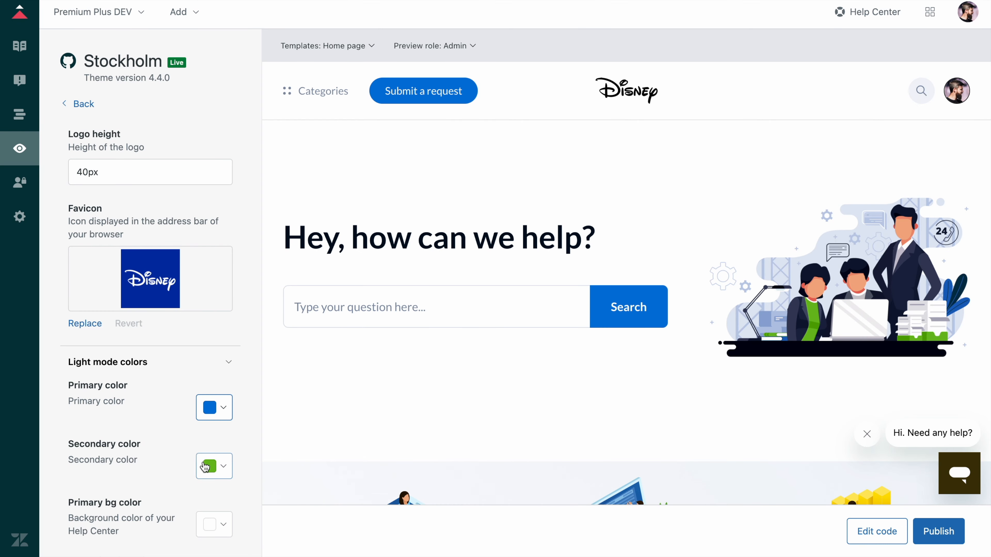
scroll(205, 468, down, 1)
click(210, 449)
double_click(265, 505)
key(ctrl+v)
click(175, 471)
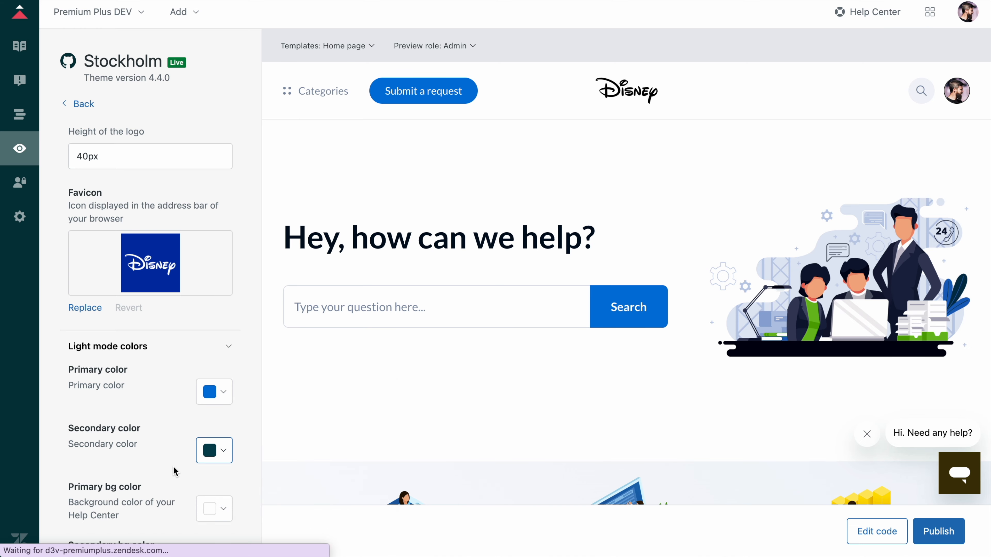
Step: Copy the BG color #F1F2F3 from the Slite draft and apply it as the light mode secondary background color
scroll(179, 429, down, 4)
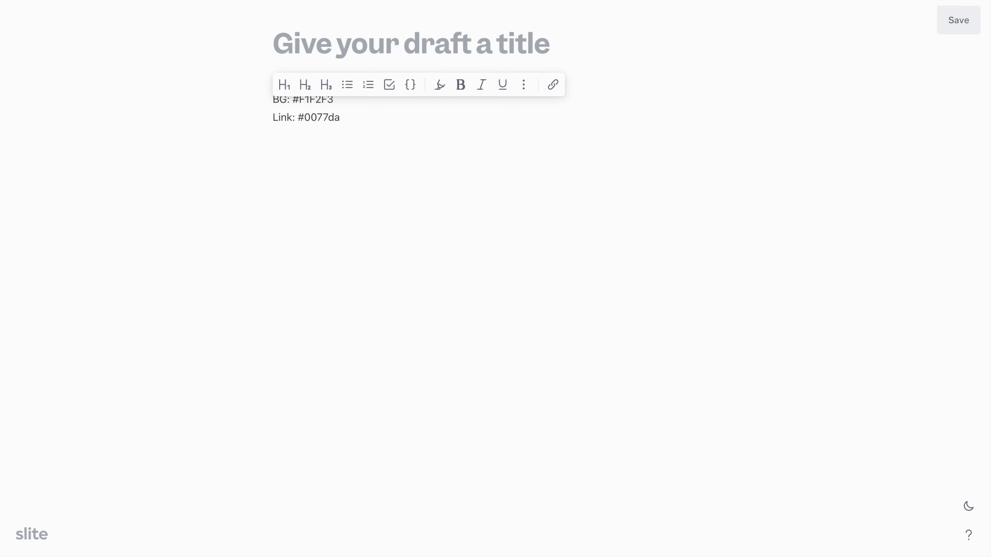
double_click(311, 100)
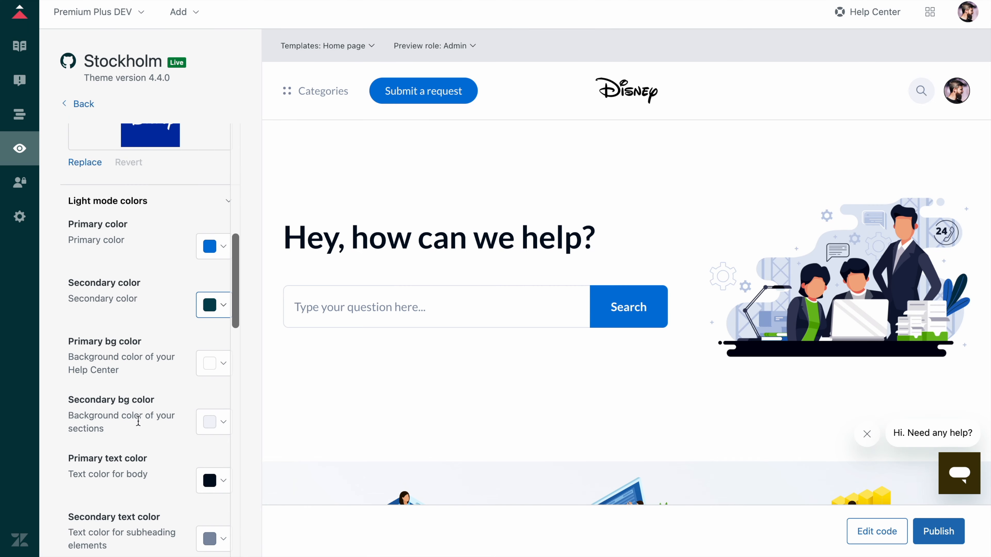
scroll(138, 421, down, 3)
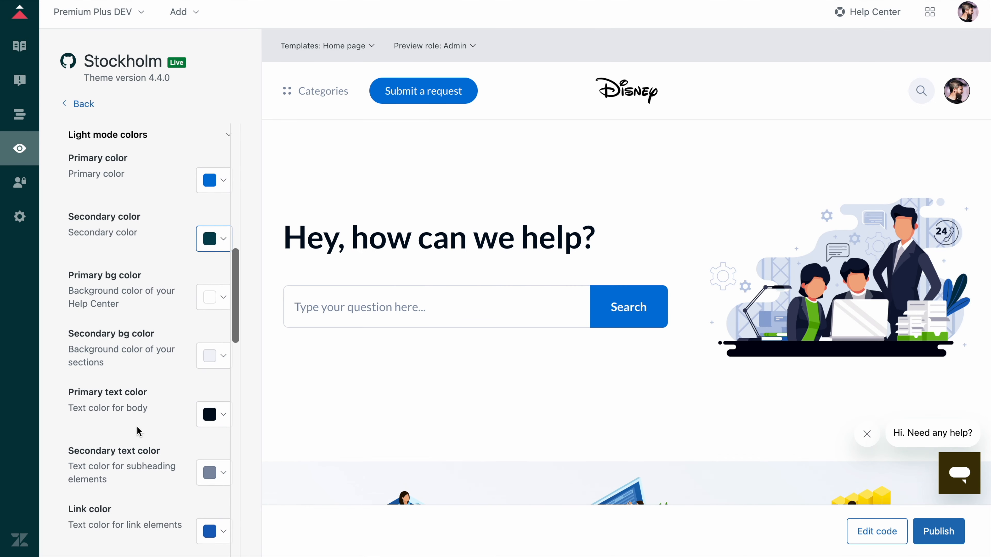
click(207, 335)
double_click(283, 387)
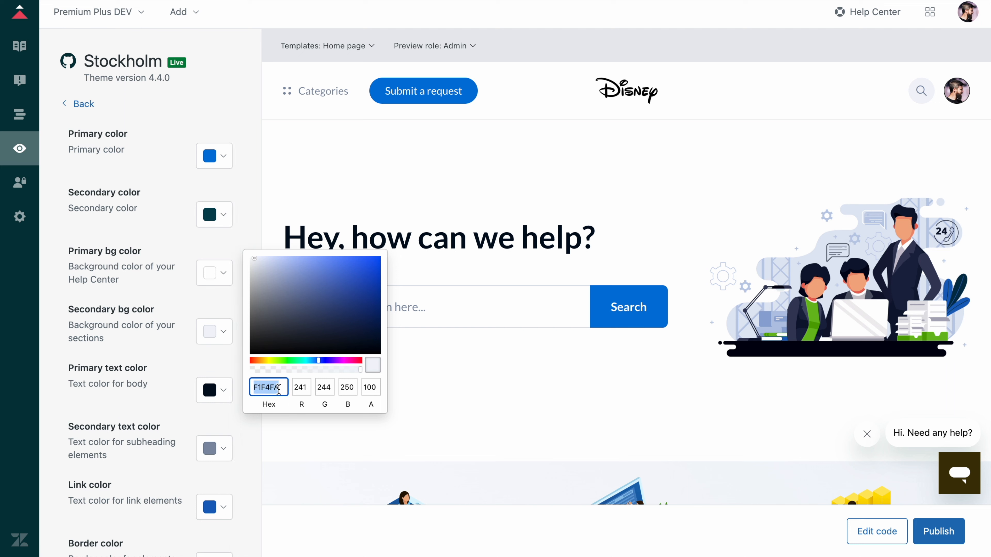
text(#F1F2F3)
click(148, 344)
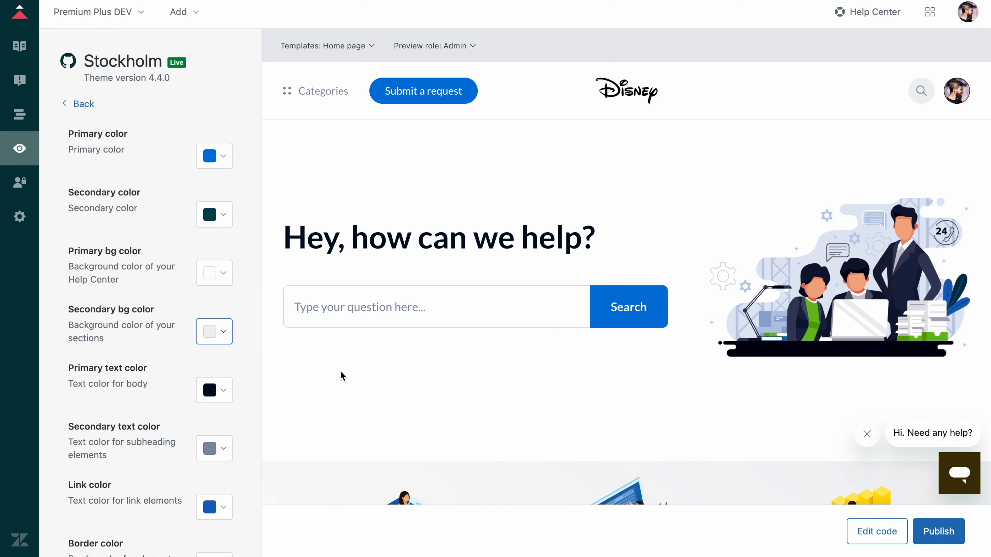
Step: Copy the light mode primary color hex 0077DA, apply it as the light mode link color, and publish the theme changes
scroll(339, 376, down, 3)
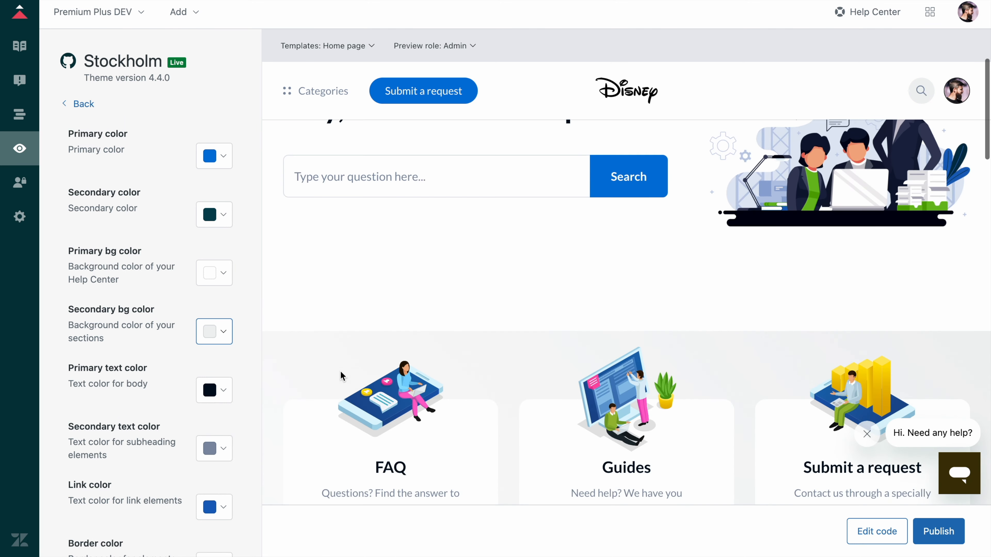
click(210, 157)
double_click(264, 211)
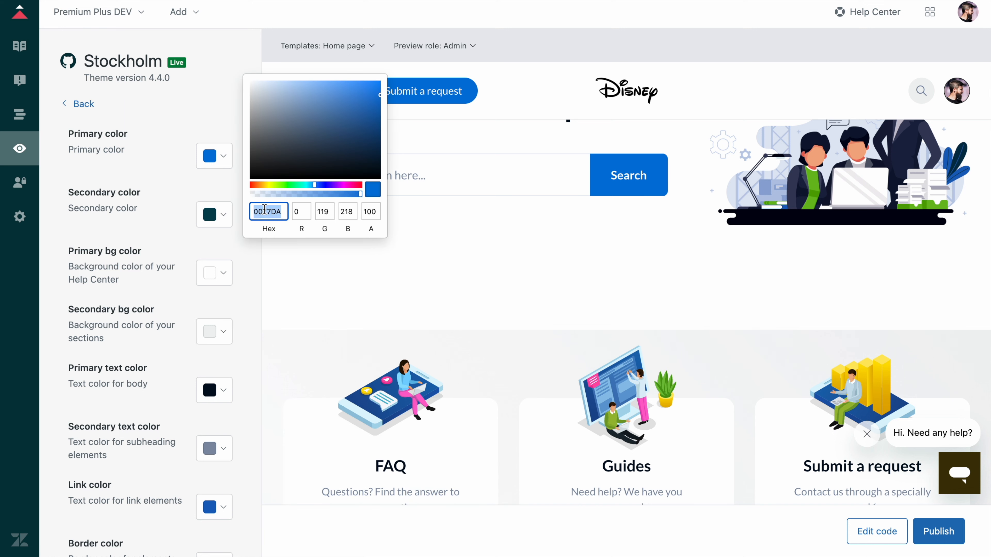
click(211, 507)
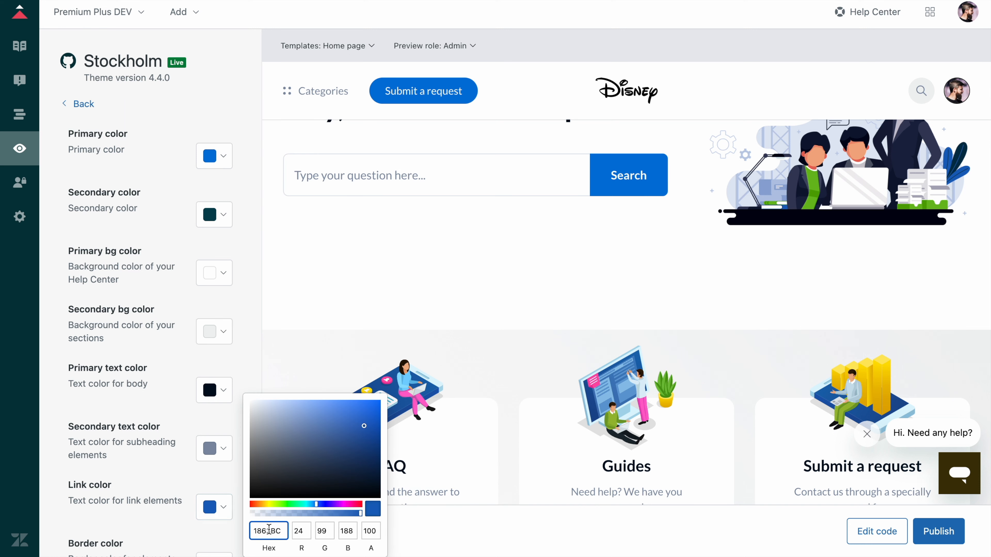
click(174, 483)
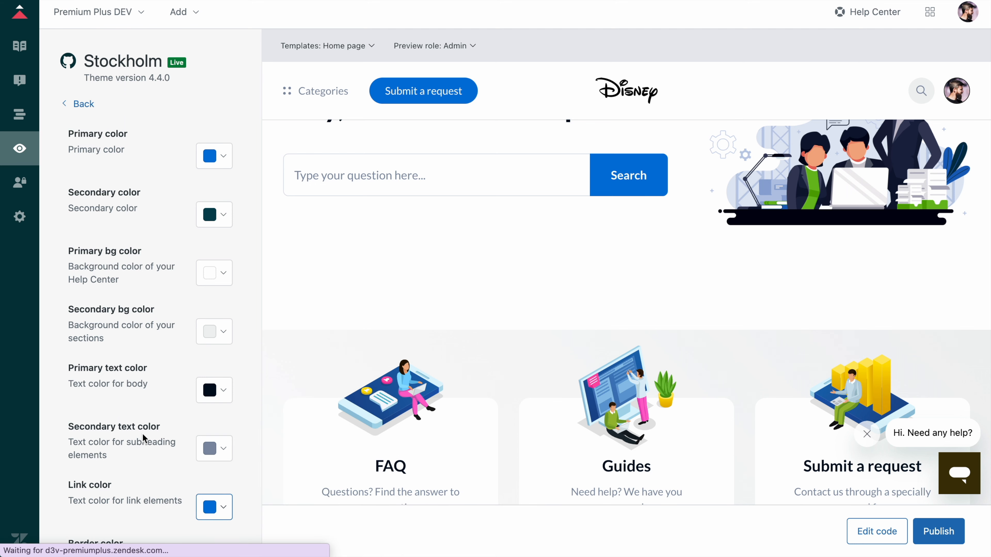
scroll(153, 450, down, 3)
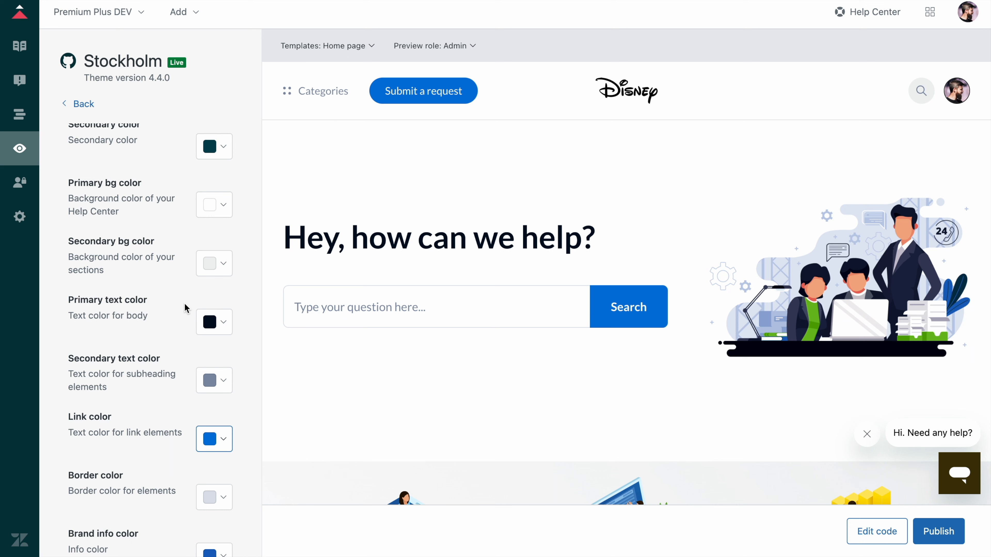
click(936, 533)
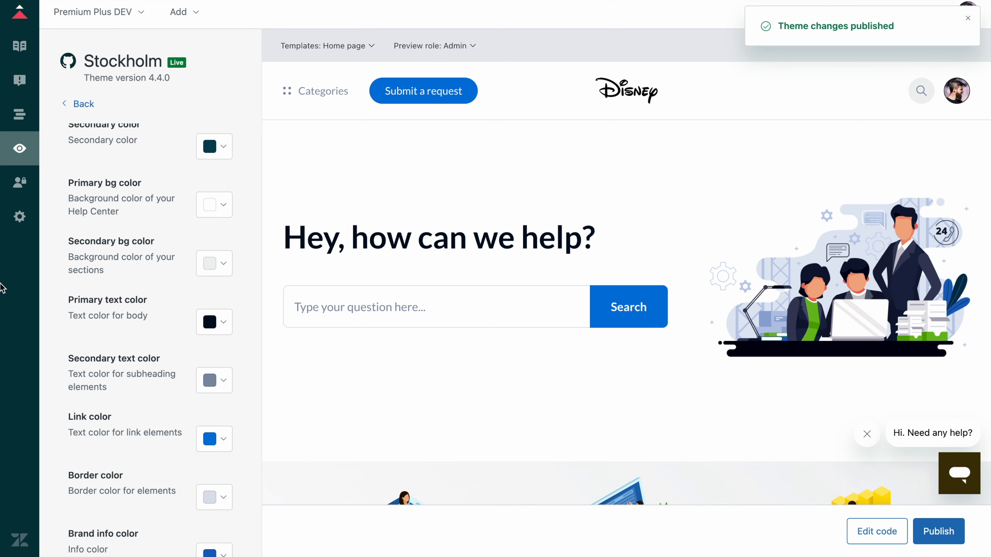
Step: Enable dark mode as the default color scheme, leave Prefers color scheme disabled, and publish the theme
scroll(134, 227, up, 5)
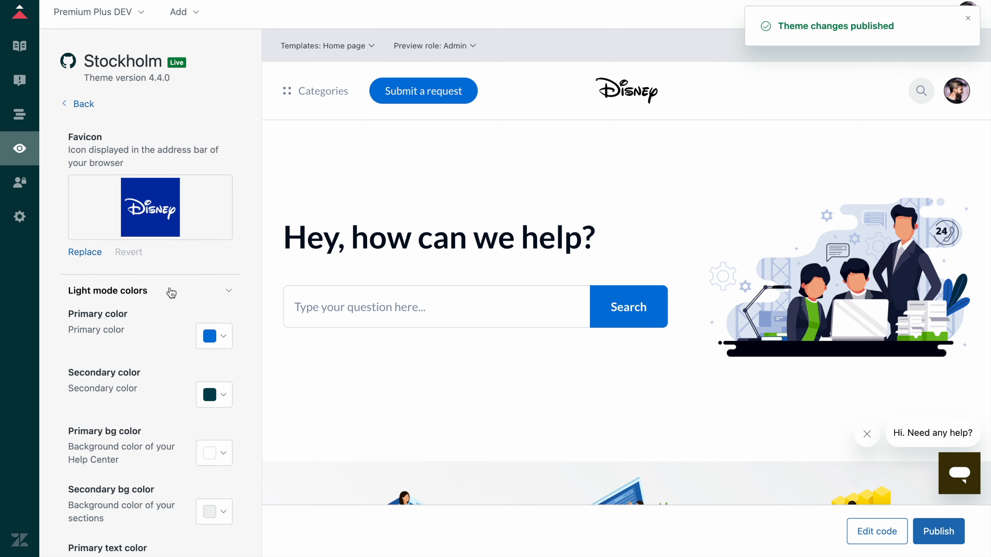
click(171, 292)
click(167, 324)
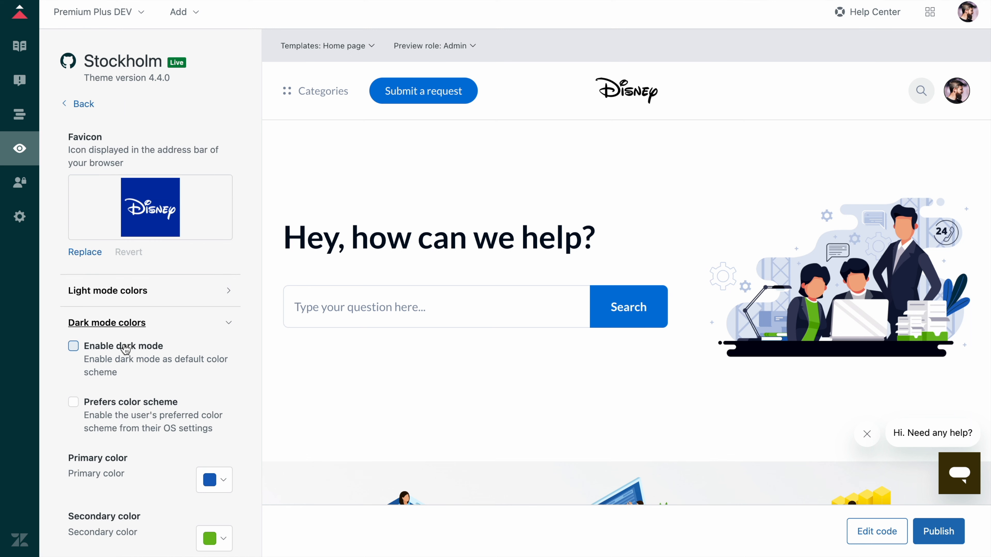
click(117, 407)
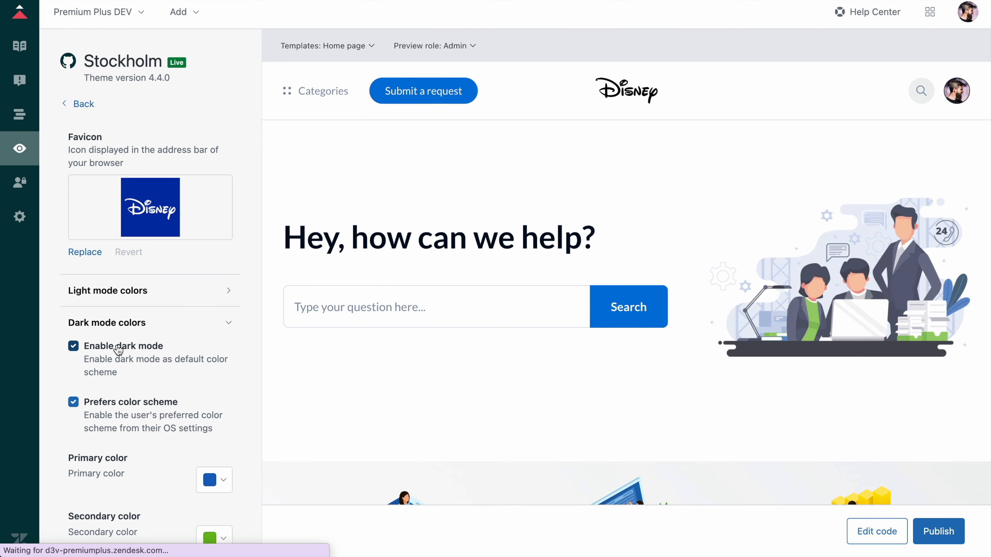
click(944, 531)
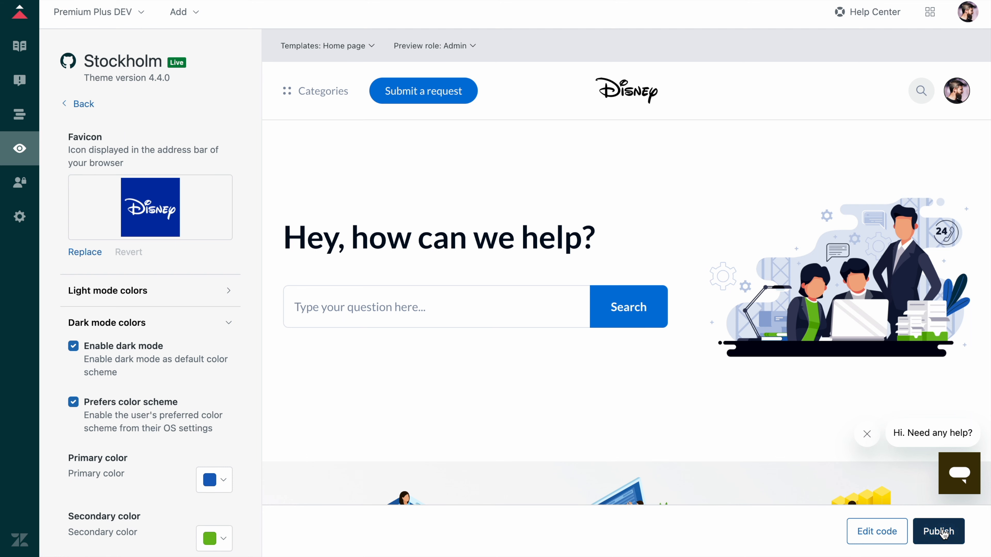
click(113, 412)
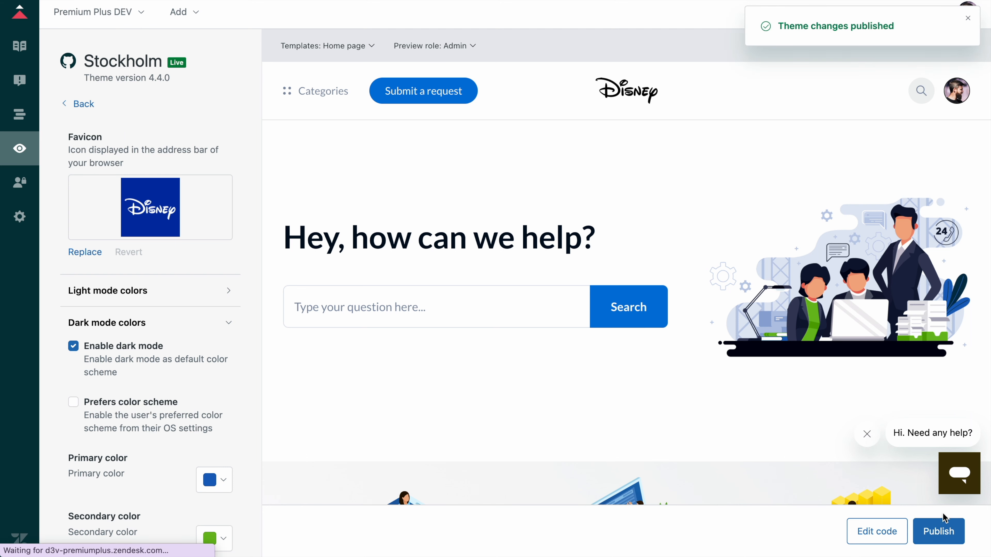
click(938, 531)
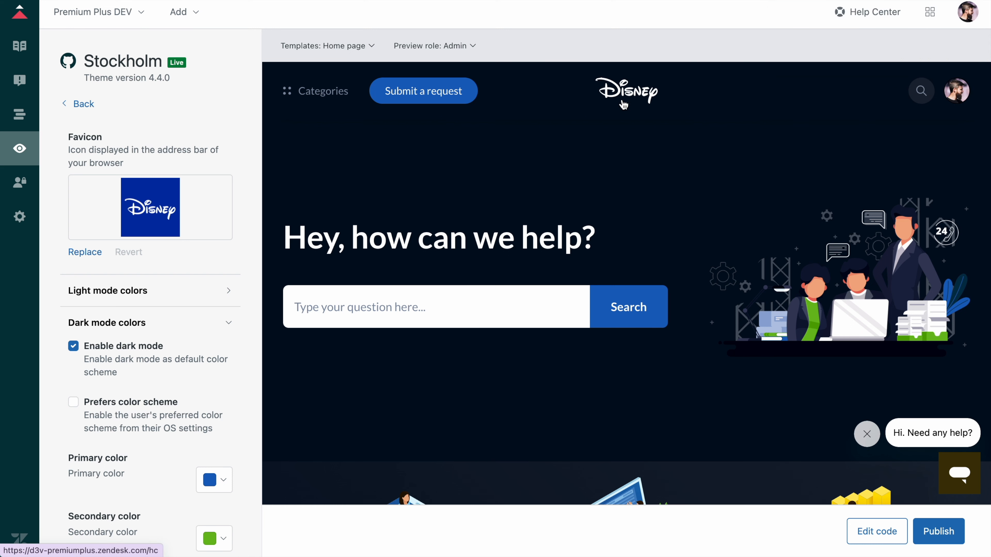
Step: Disable dark mode as the default color scheme and publish the theme
click(74, 346)
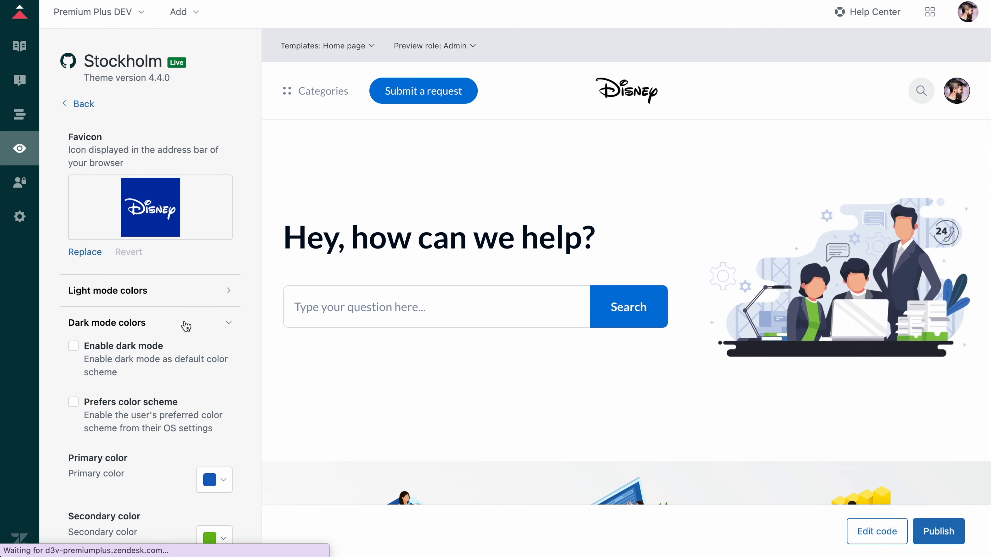
click(185, 326)
click(938, 531)
Step: Try Montserrat as the body text font, switch the font to System (Sans Serif), and publish the theme
click(147, 356)
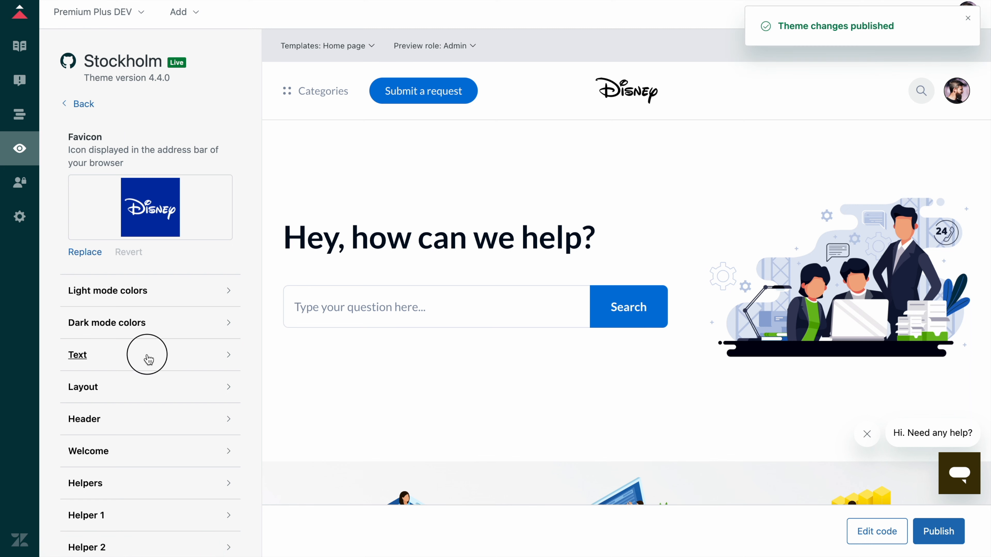
scroll(149, 360, down, 2)
click(132, 343)
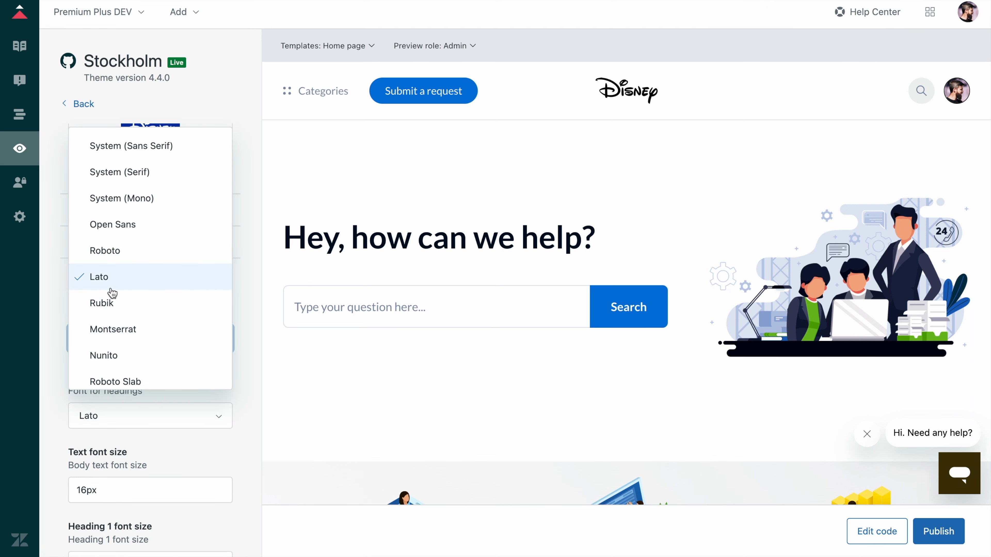
click(116, 328)
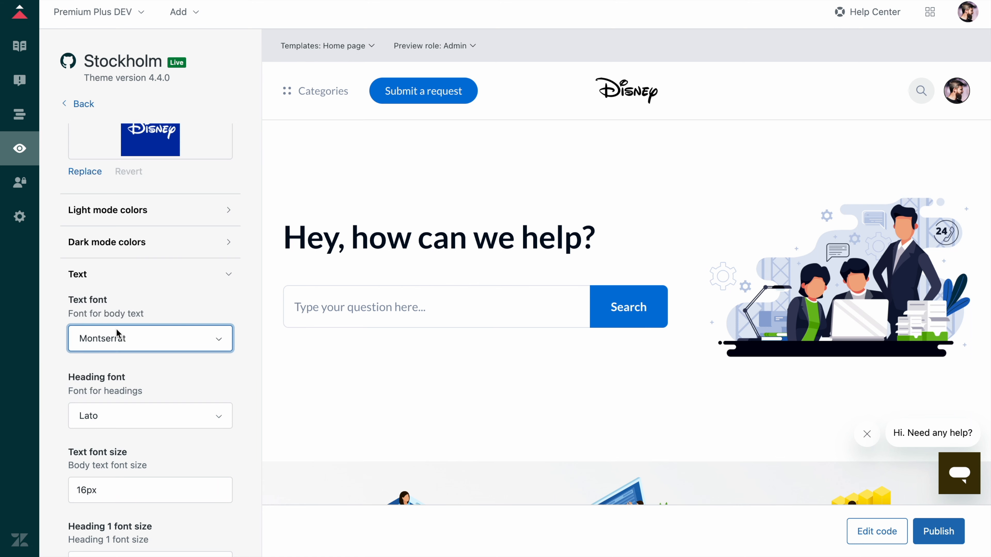
click(156, 337)
click(132, 153)
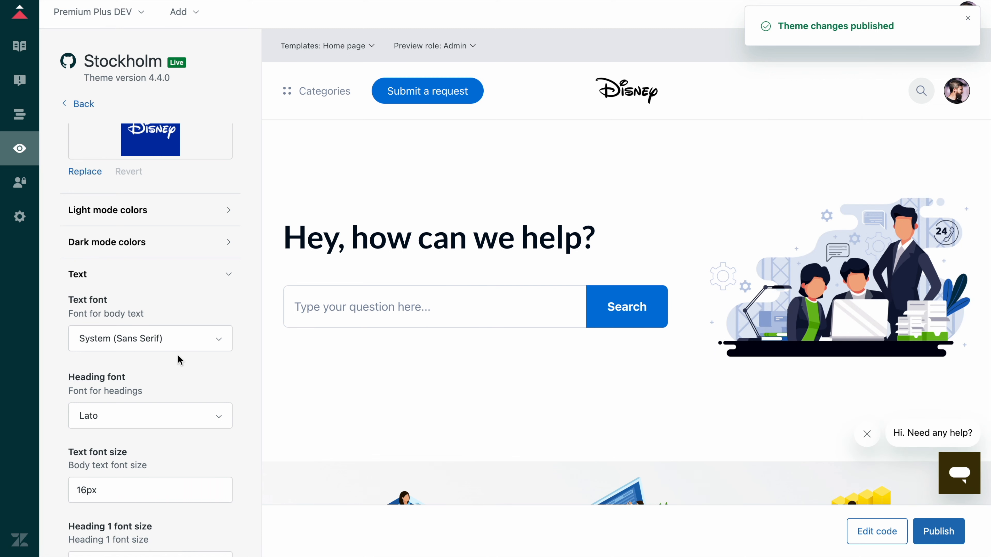
Step: Set the Heading 1 font size to 64px, publish the theme, and reload the theme editor
scroll(178, 355, down, 3)
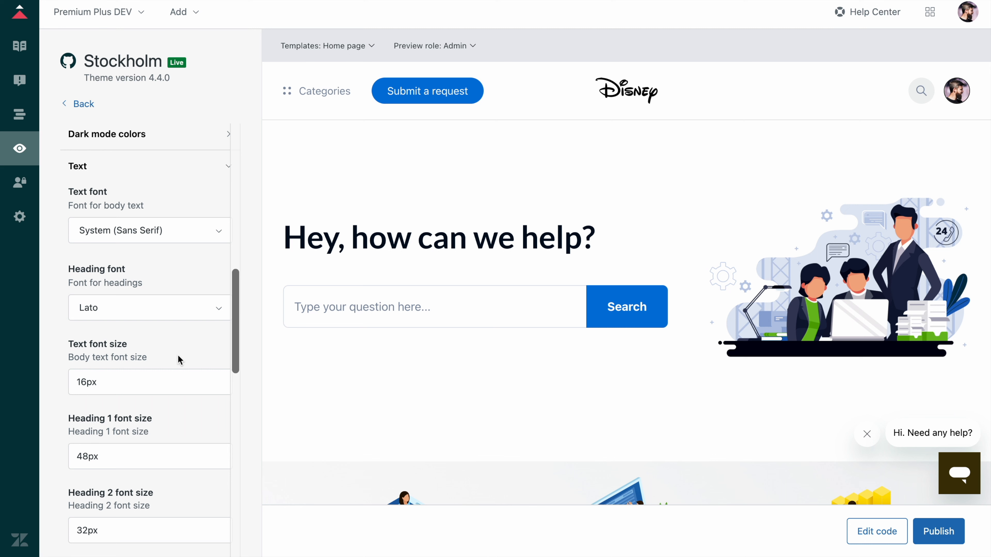
scroll(116, 418, down, 1)
click(87, 432)
drag(88, 432, 66, 436)
text(64)
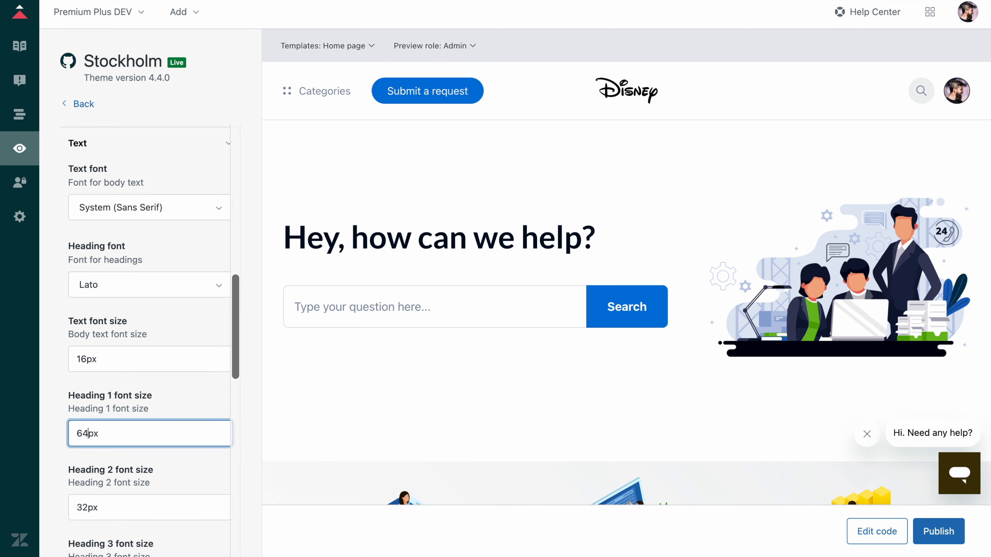
click(187, 404)
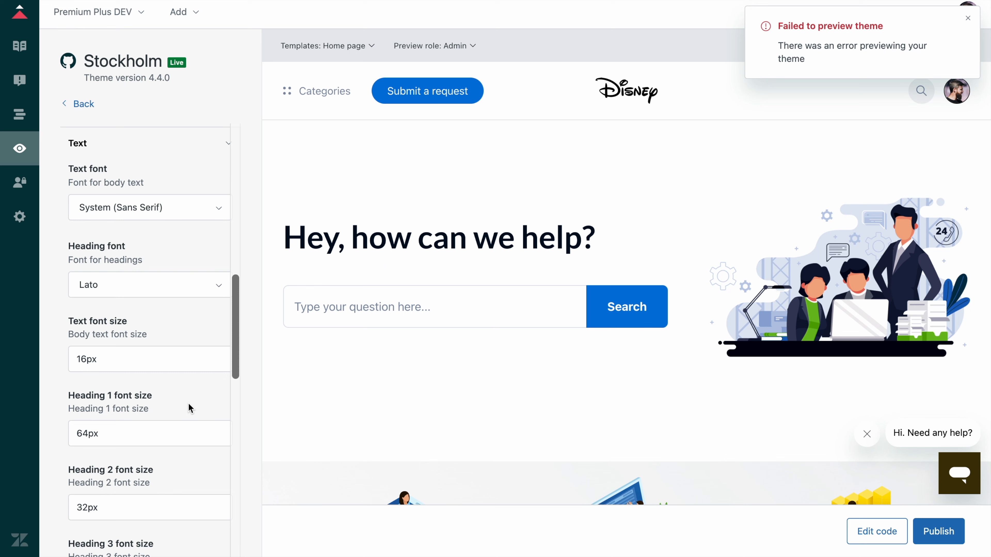
click(968, 18)
click(940, 532)
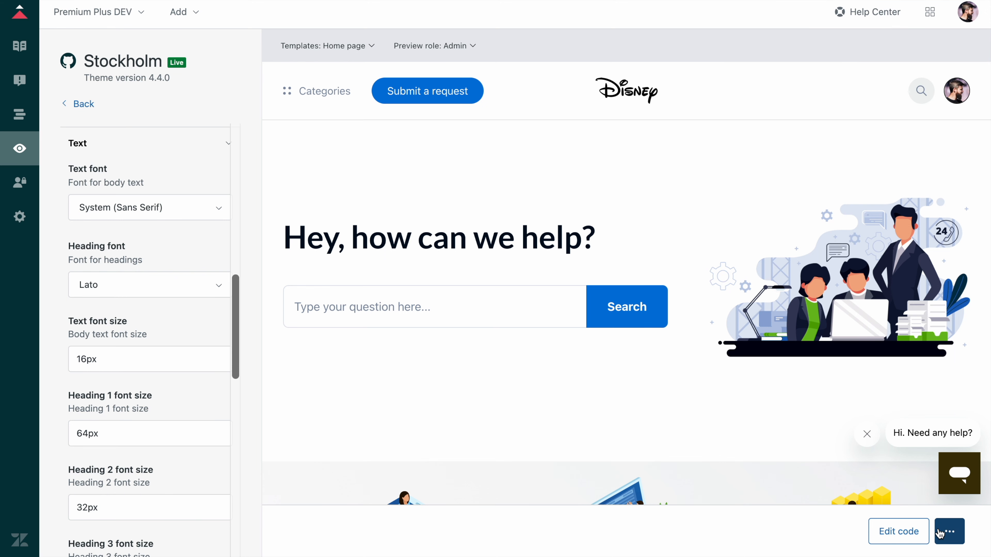
key(super+r)
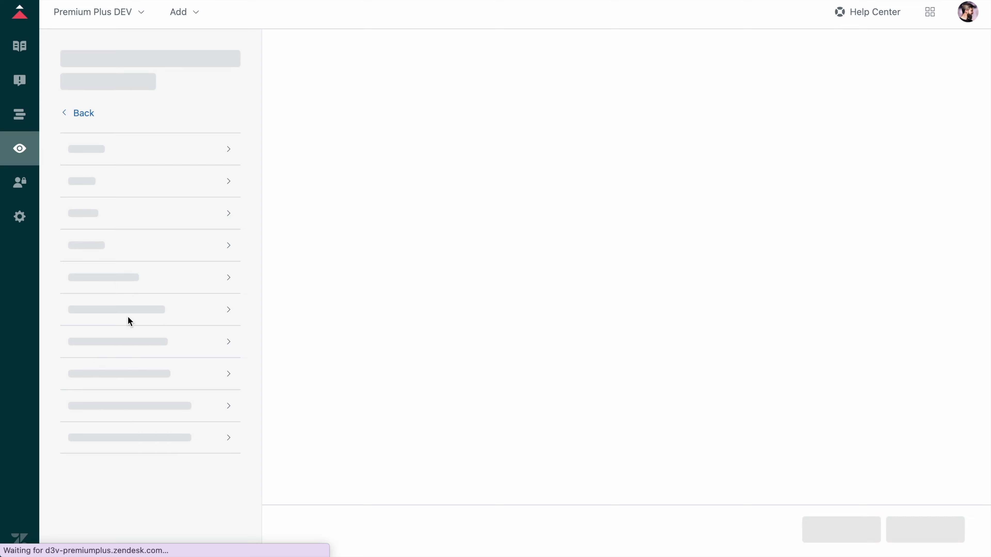
Step: Set the Heading 1 font size back to 48px in the text settings and publish the theme
click(121, 273)
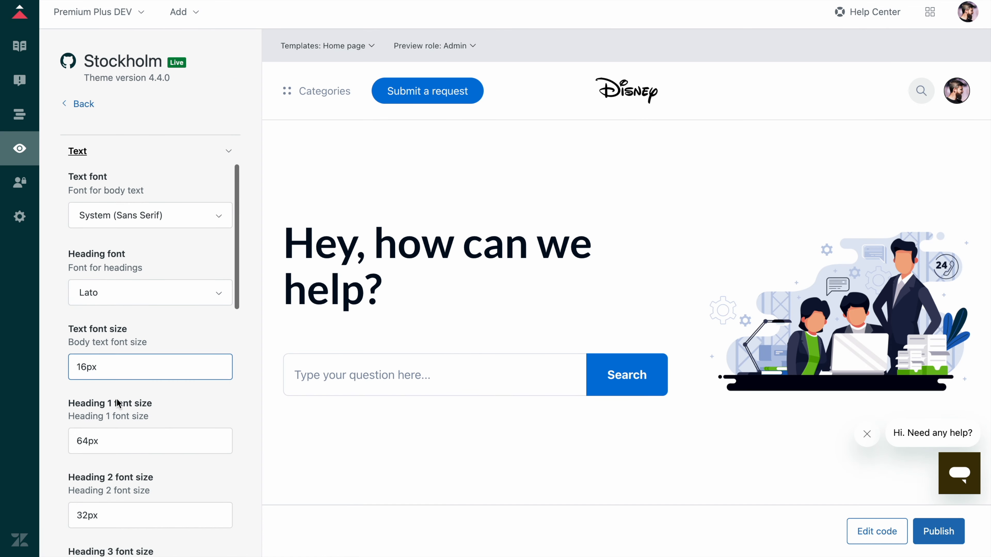
click(87, 435)
drag(87, 435, 74, 436)
text(48)
click(948, 526)
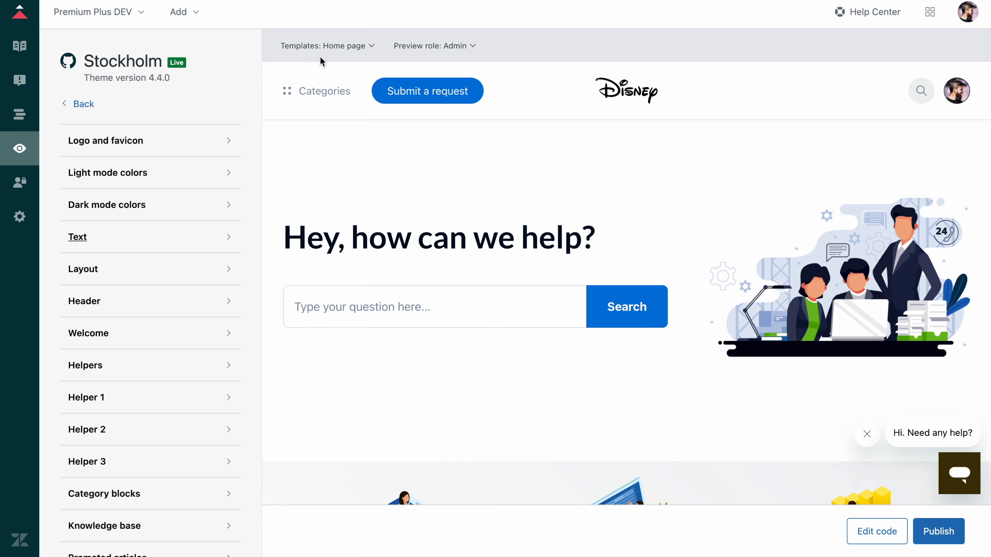
Step: Enable Container view in the layout settings, publish the theme, and check the layout in the full-page preview
click(487, 1)
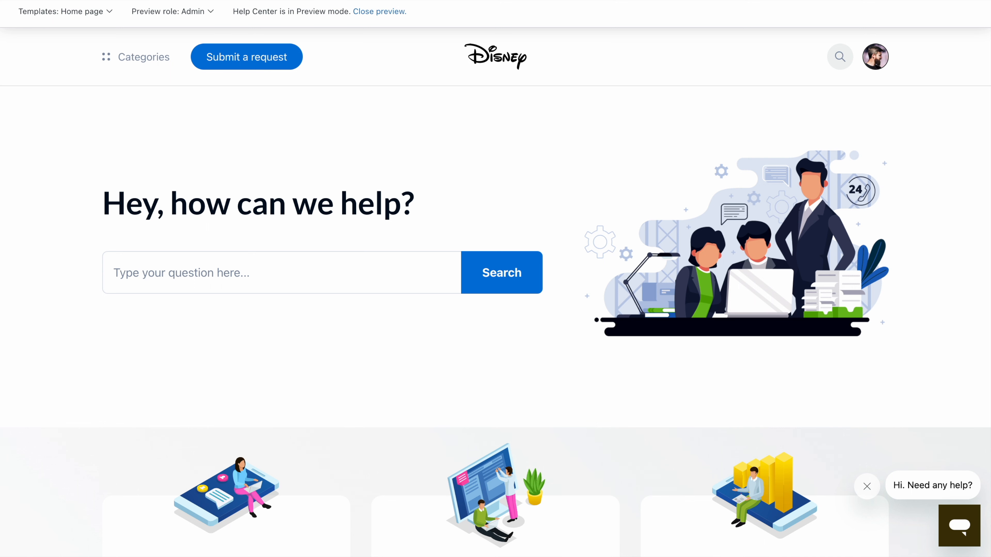
click(227, 1)
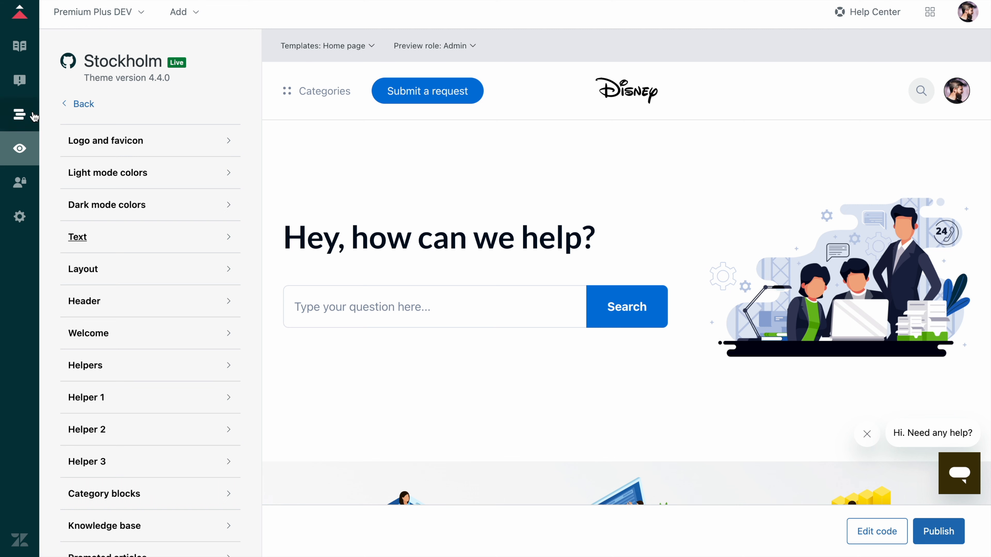
click(141, 268)
click(104, 297)
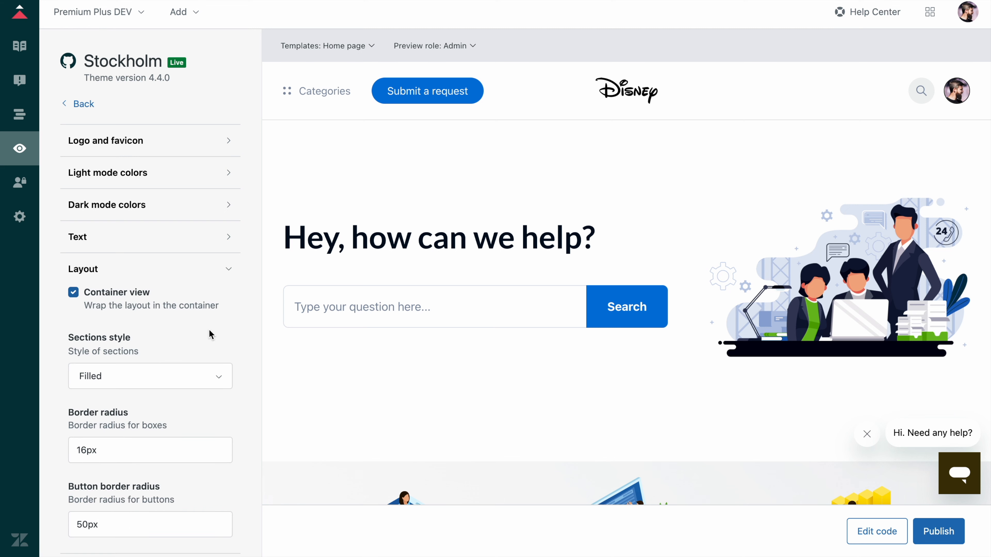
click(948, 531)
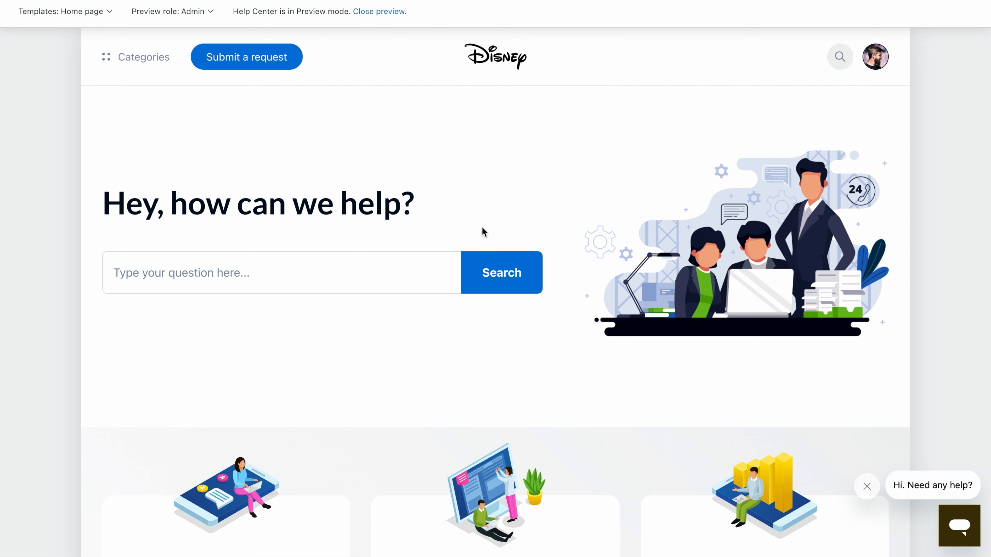
key(ctrl+shift+Tab)
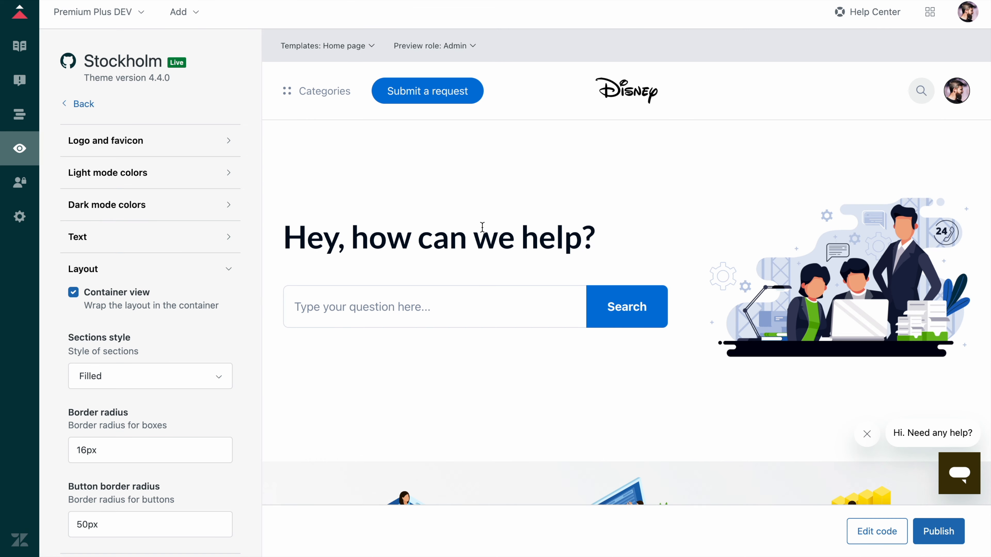
Step: Turn off Container view in the layout settings, reloading the theme editor to apply the change again
click(78, 297)
scroll(145, 361, down, 2)
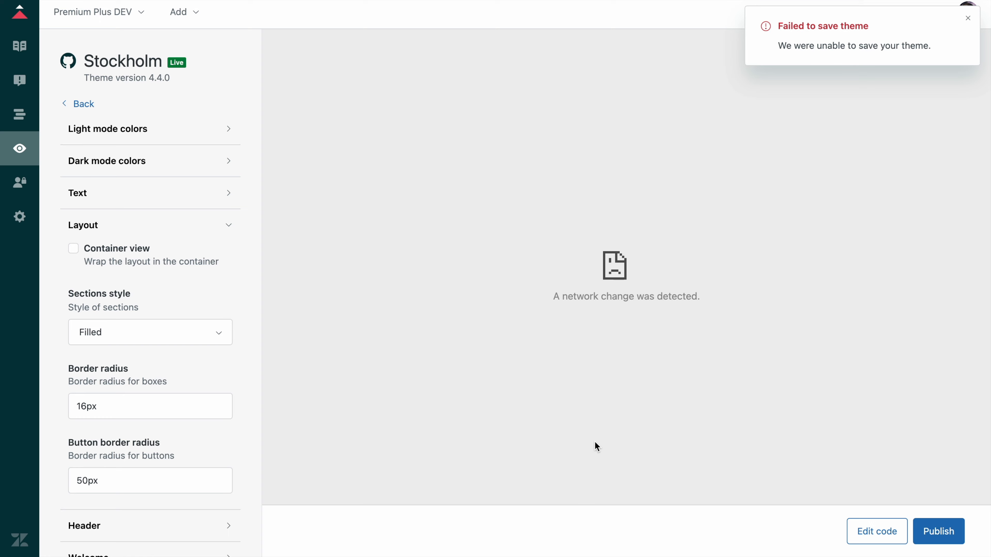
key(super+r)
click(532, 182)
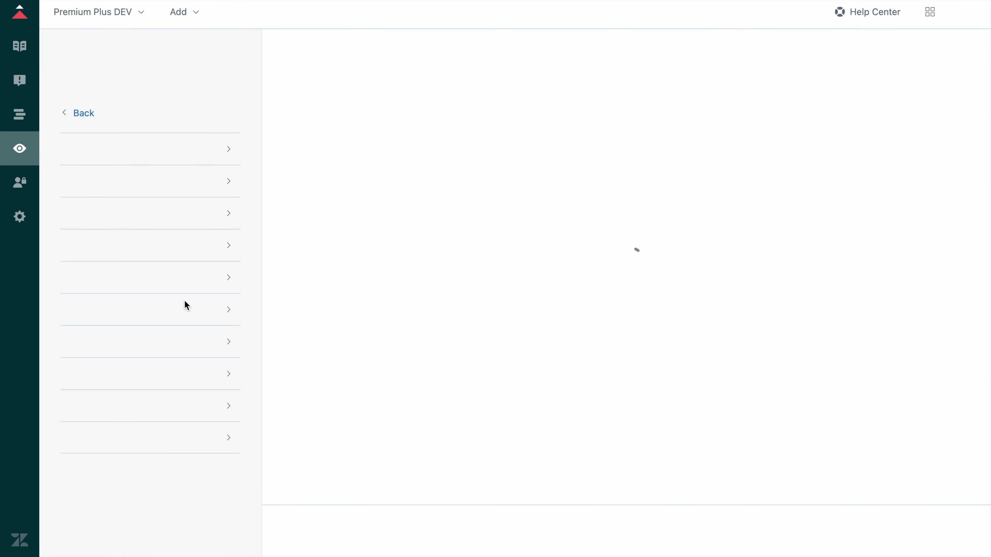
click(153, 299)
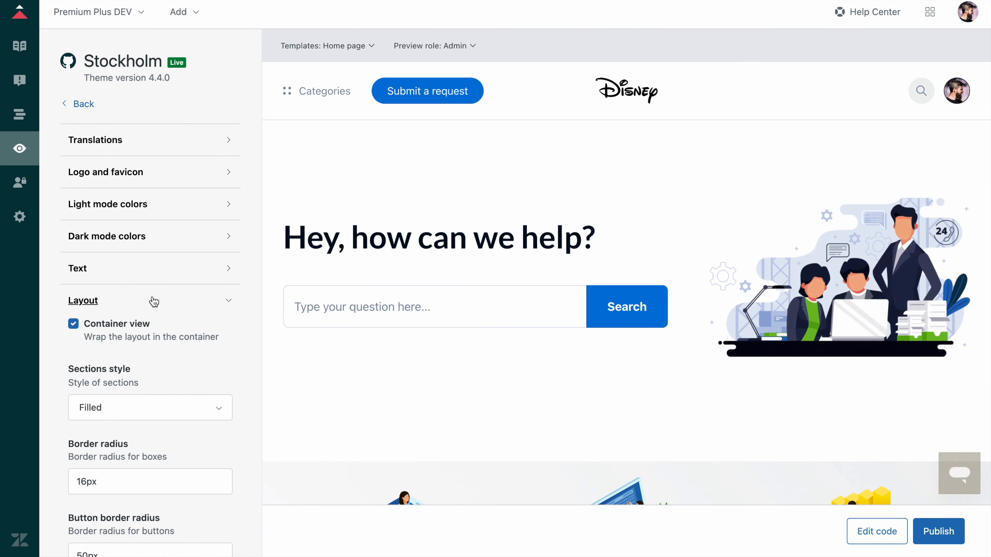
click(73, 152)
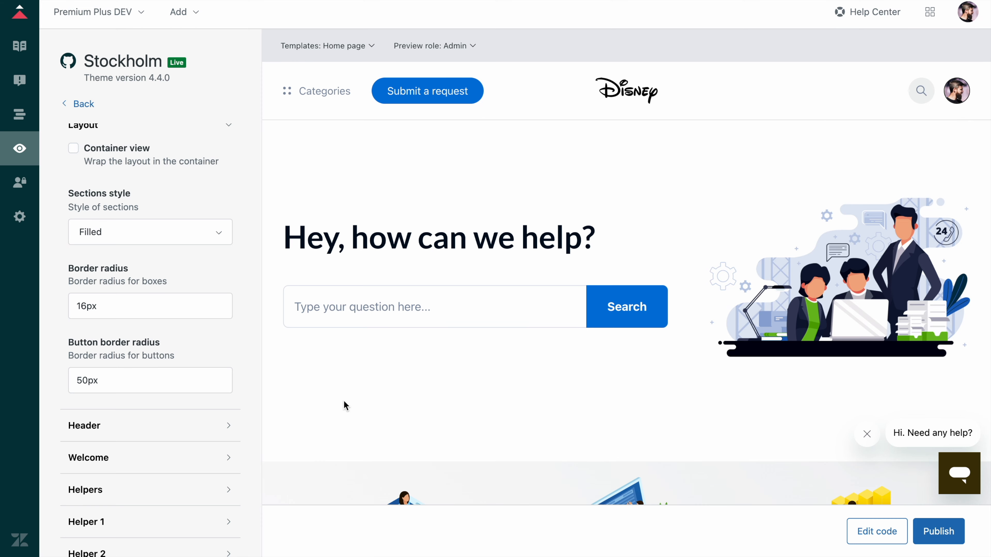
Step: Set the border radius for boxes to 8px and publish the theme
scroll(343, 399, down, 3)
scroll(317, 389, down, 2)
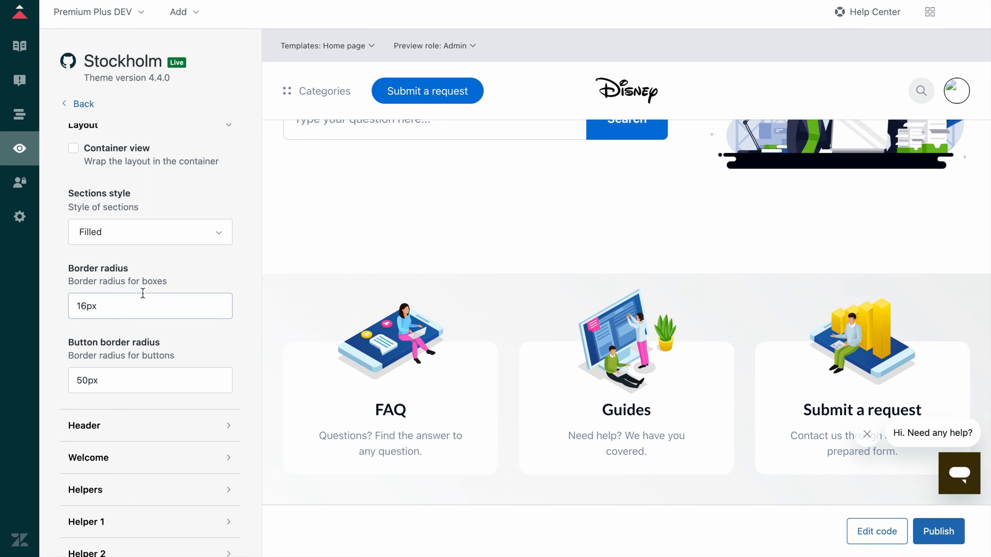
drag(87, 307, 74, 308)
text(8)
click(177, 276)
click(944, 534)
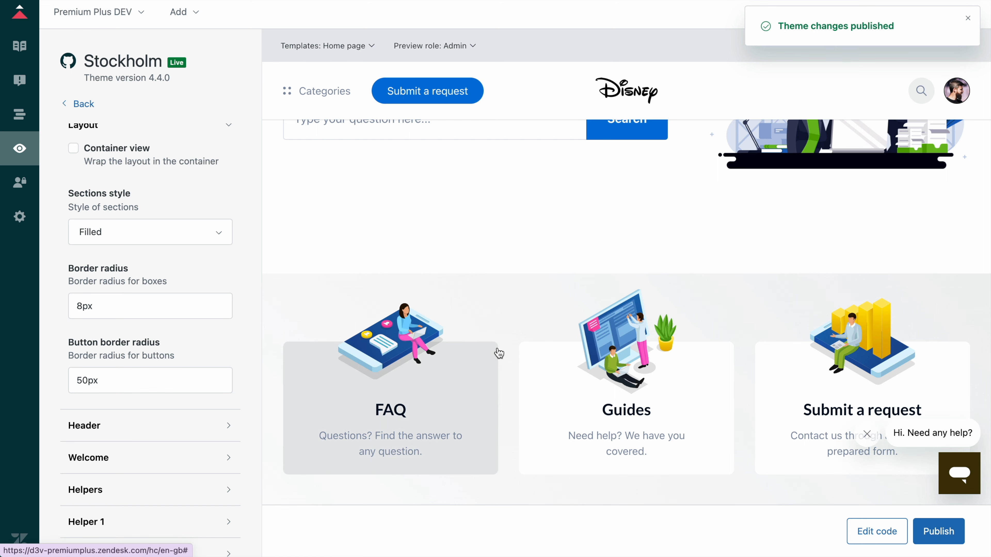
Step: Close the layout settings, set the header type to Type 2 in the header settings, and publish the theme
scroll(164, 340, up, 5)
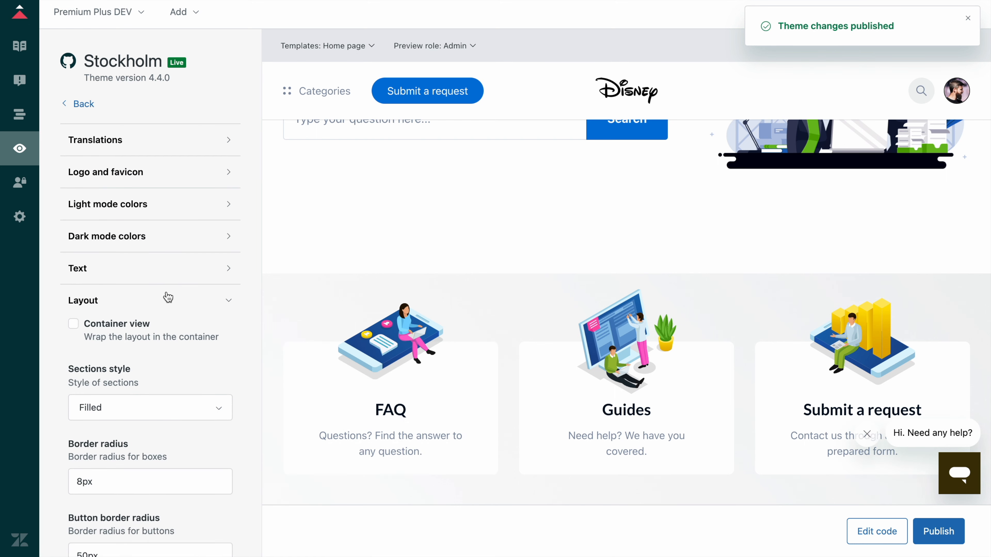
click(170, 300)
scroll(453, 331, up, 5)
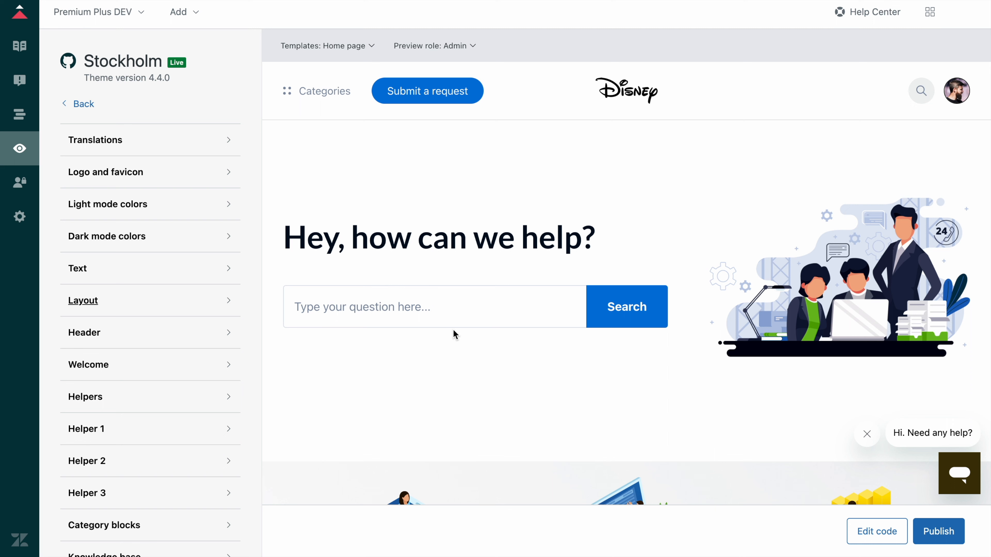
click(195, 336)
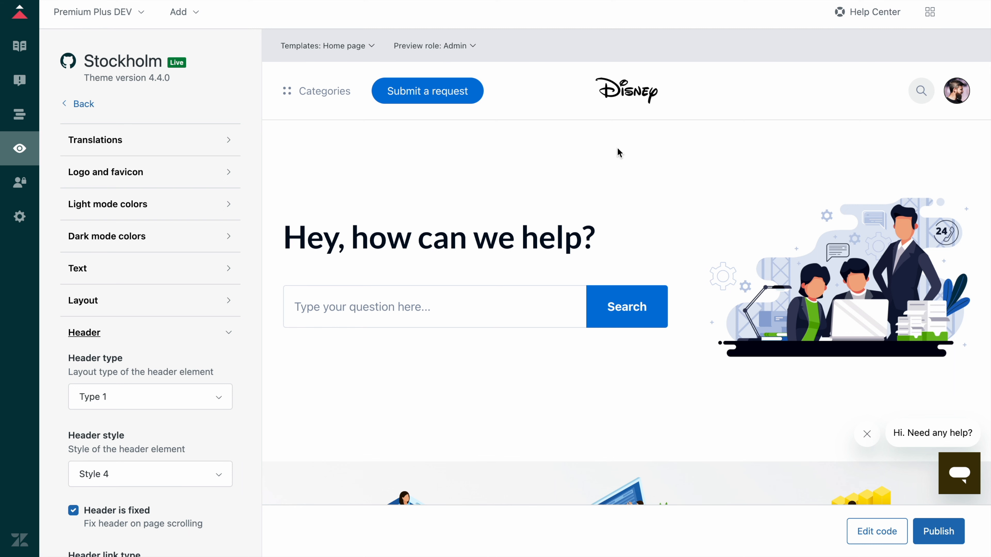
scroll(132, 423, down, 2)
click(136, 354)
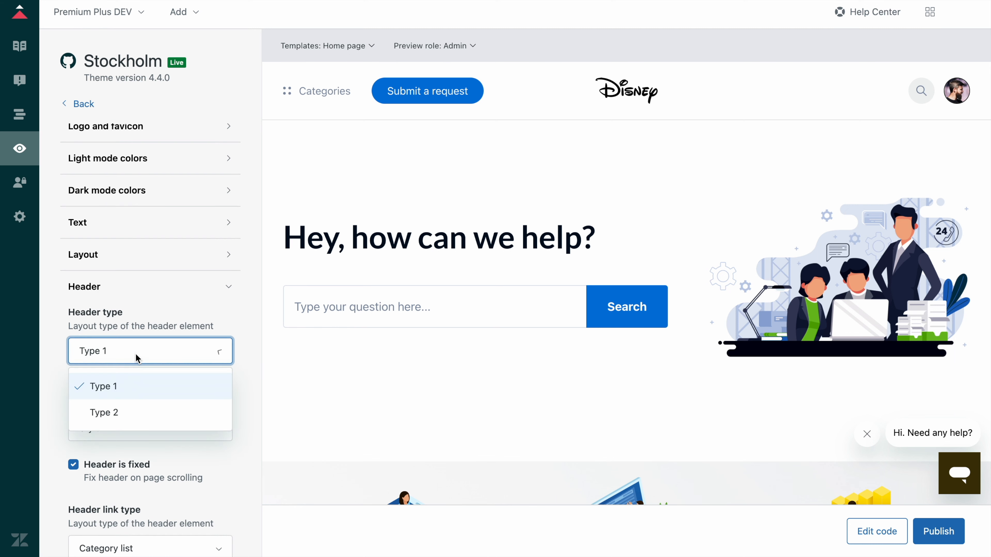
click(129, 410)
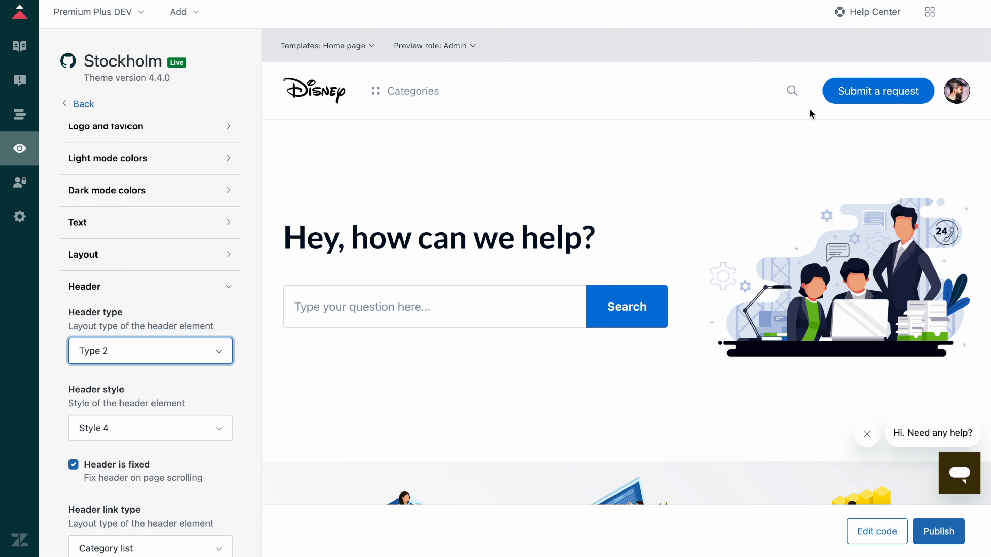
click(951, 532)
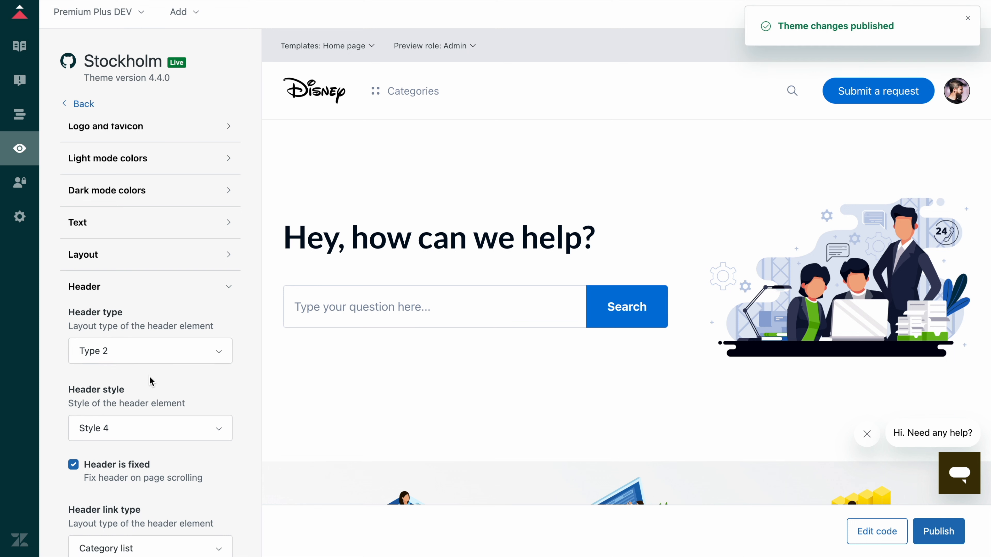
Step: Preview header styles 1, 2 and 3 and return the header style to Style 4
click(151, 432)
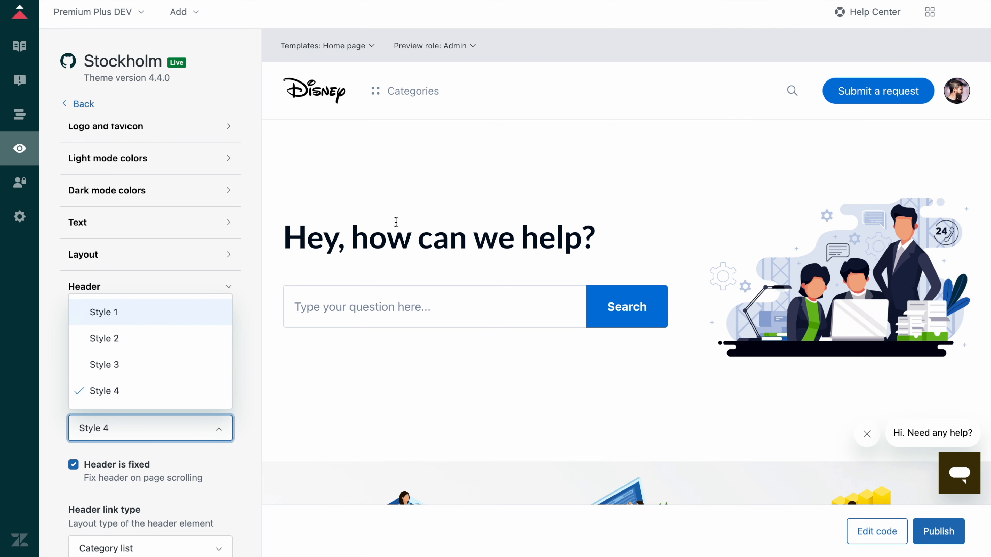
click(153, 313)
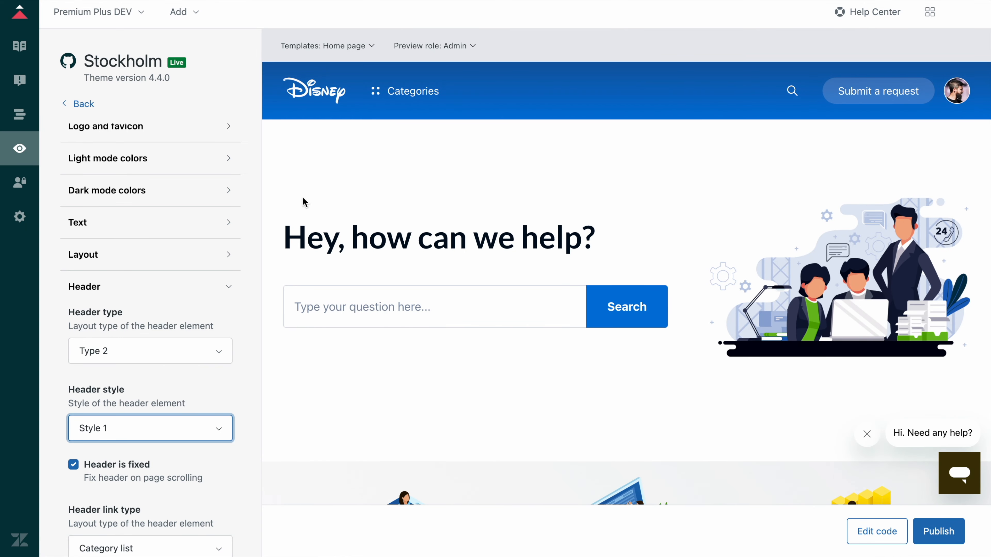
scroll(414, 194, down, 5)
scroll(414, 194, up, 5)
scroll(145, 434, down, 1)
click(117, 413)
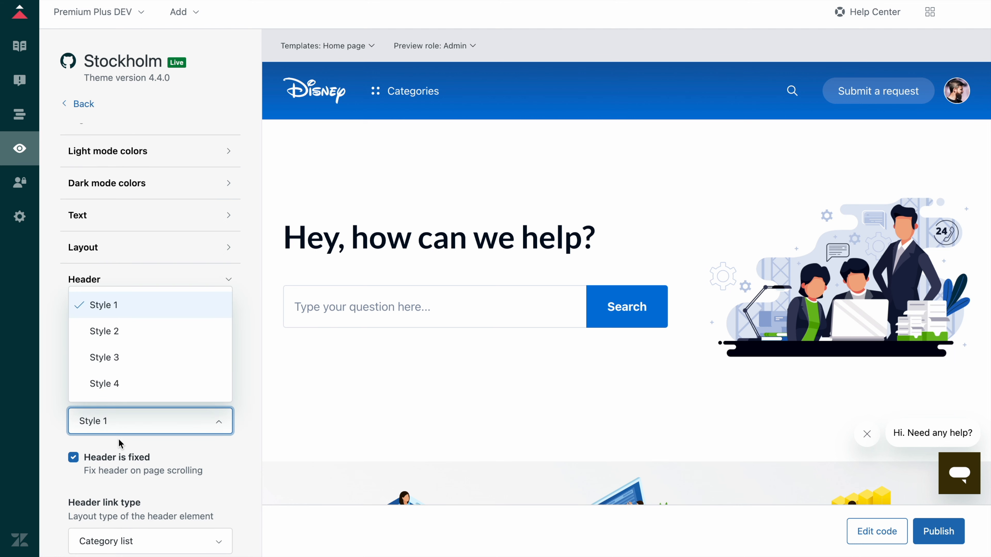
click(119, 343)
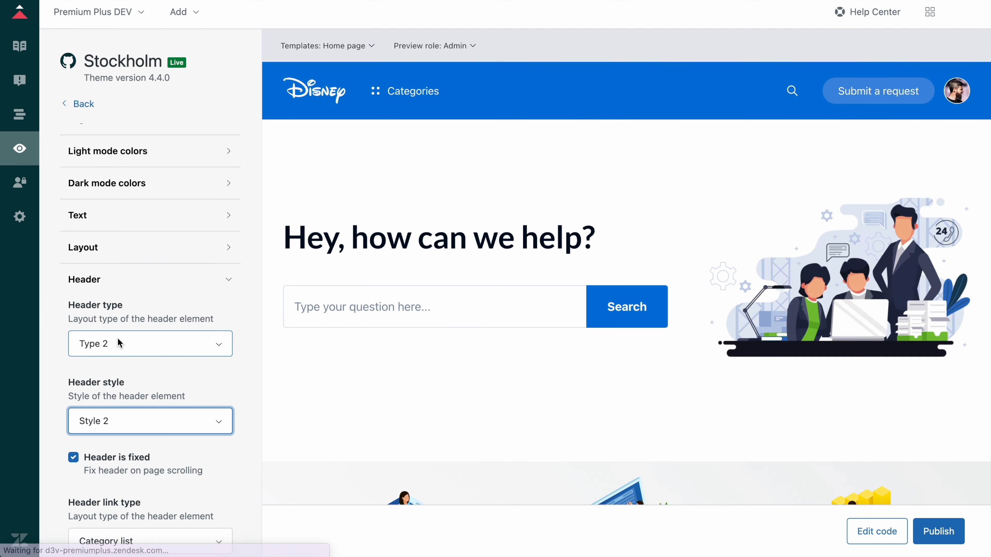
click(141, 429)
click(126, 357)
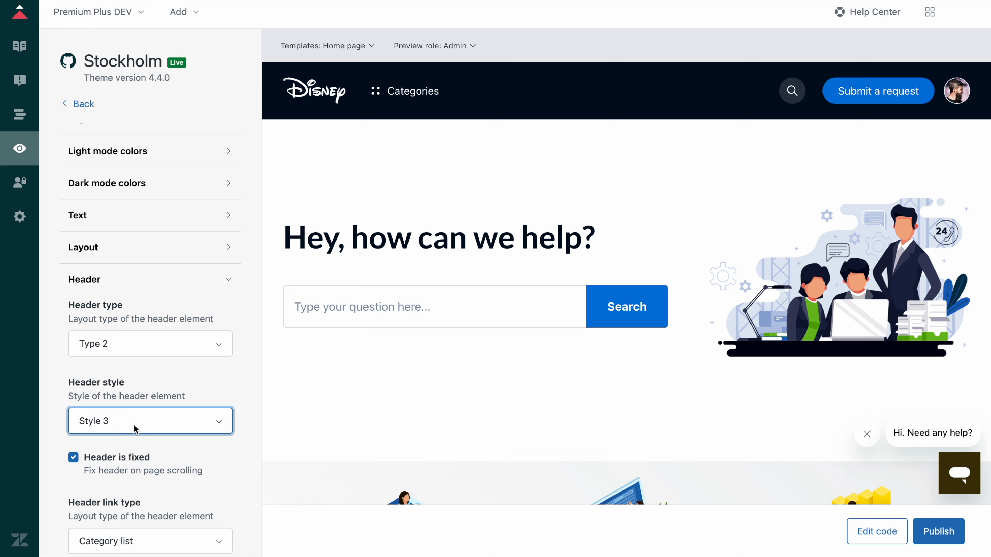
click(134, 429)
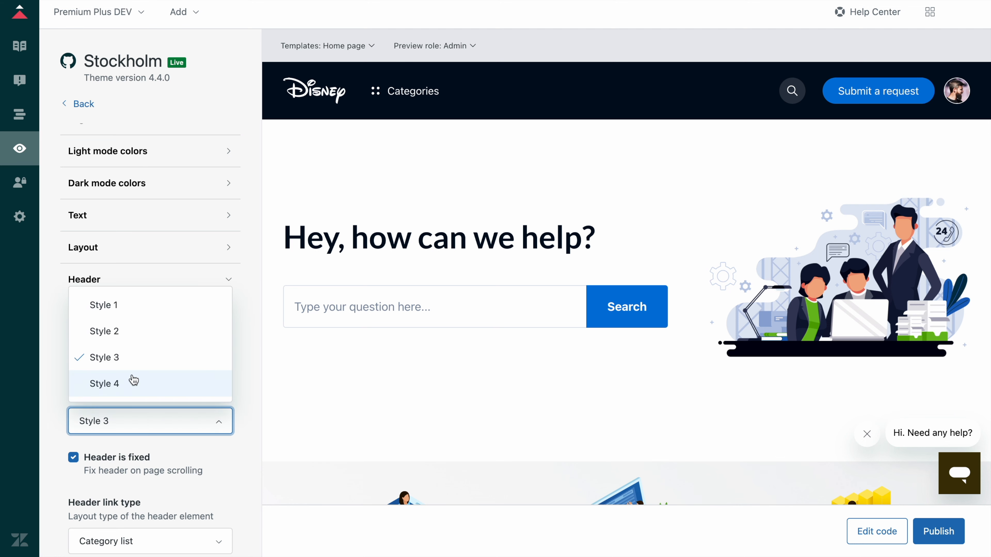
click(130, 383)
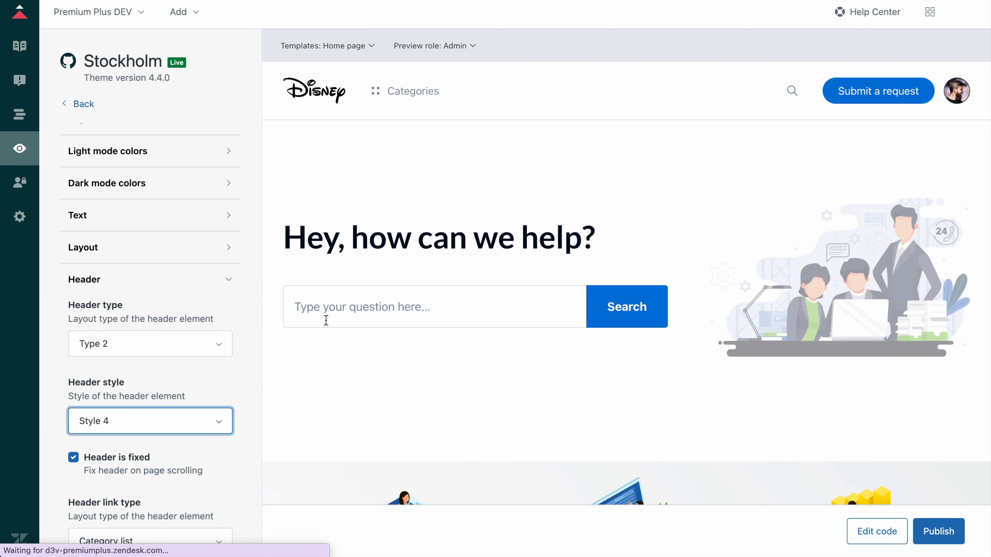
Step: Check the fixed header in the scrolling preview, turn off the Header is fixed option, and publish the theme, reloading the editor
scroll(224, 338, down, 3)
scroll(372, 318, down, 4)
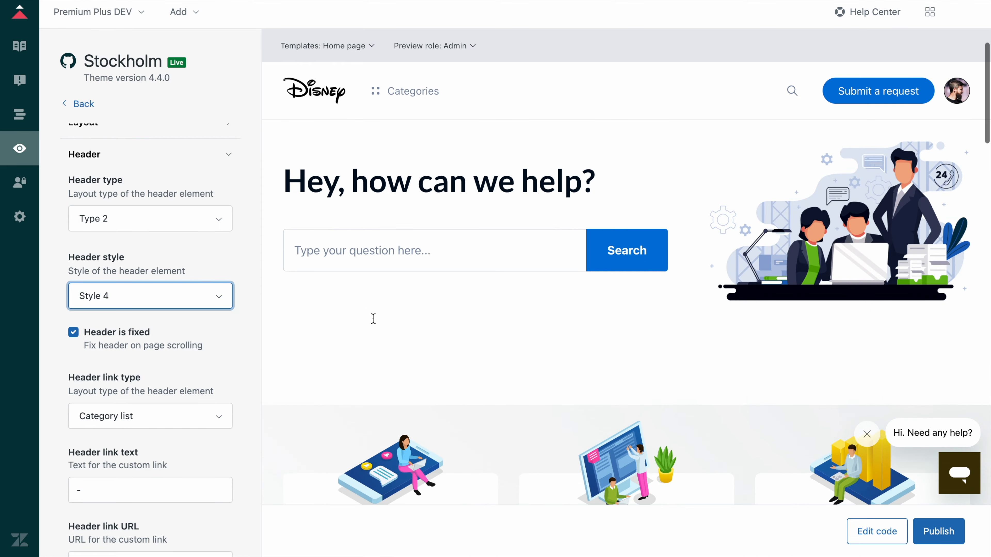
scroll(372, 319, up, 2)
scroll(372, 319, down, 2)
scroll(372, 318, up, 4)
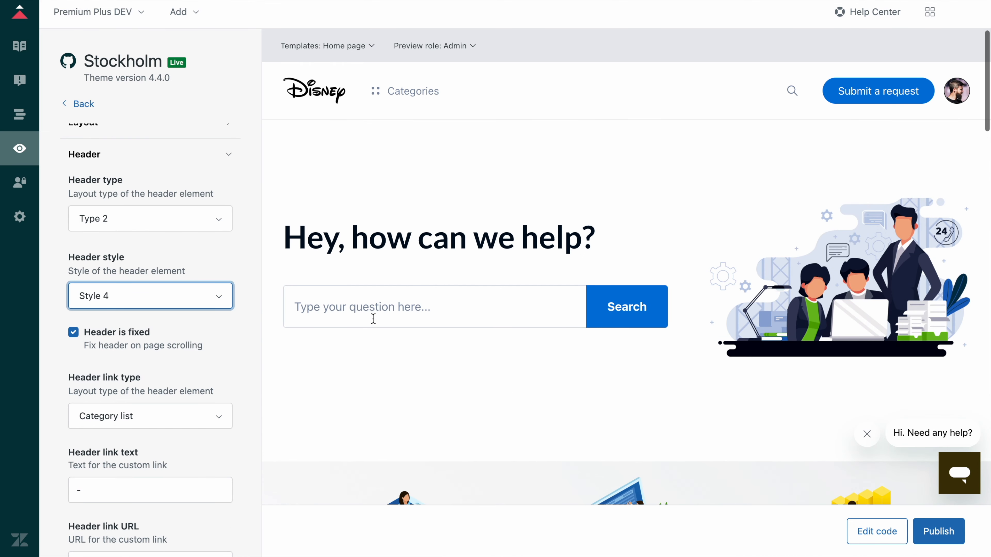
click(73, 332)
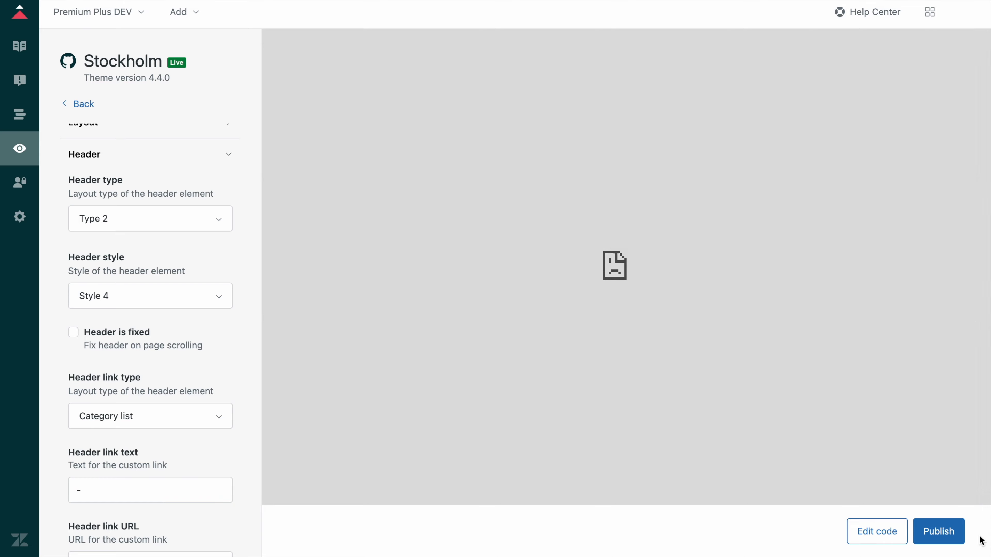
click(901, 537)
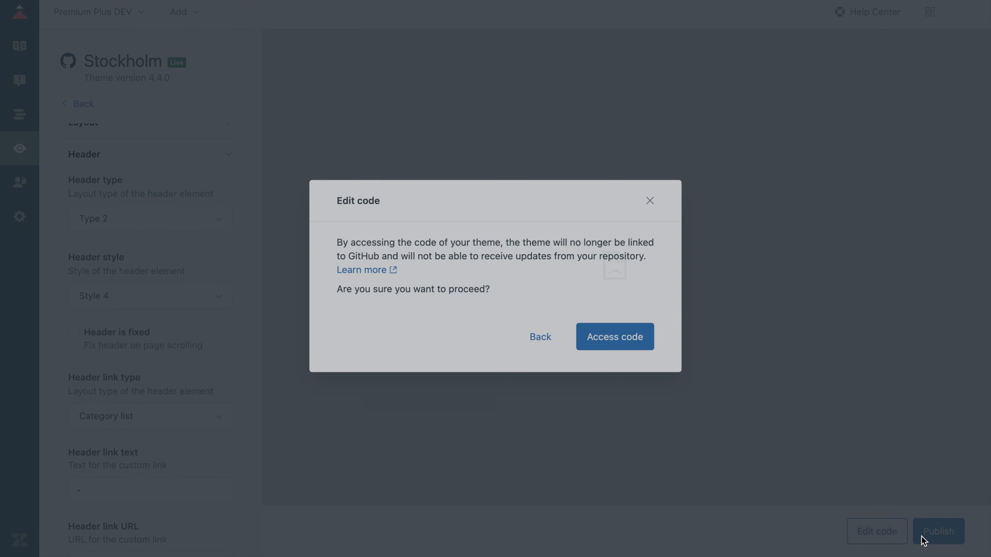
click(535, 339)
click(946, 531)
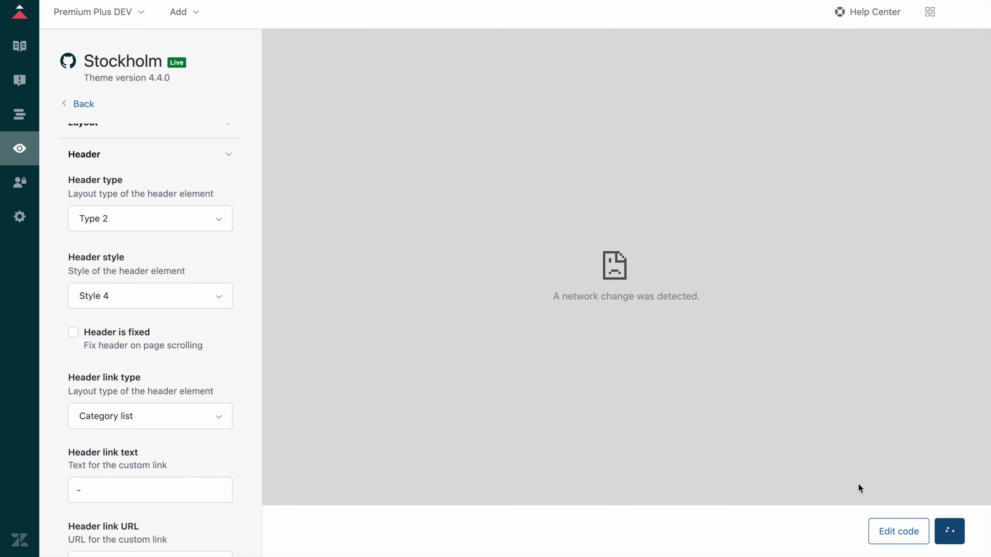
key(super+r)
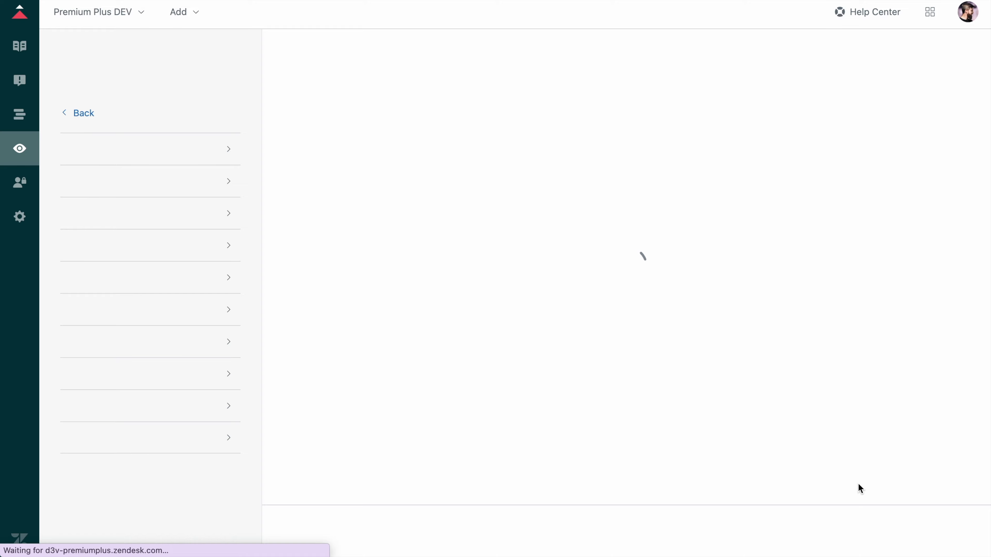
Step: Turn the Header is fixed option back on in the header settings
click(150, 333)
scroll(150, 408, down, 2)
scroll(148, 408, down, 4)
scroll(371, 252, down, 5)
scroll(371, 252, up, 5)
click(72, 291)
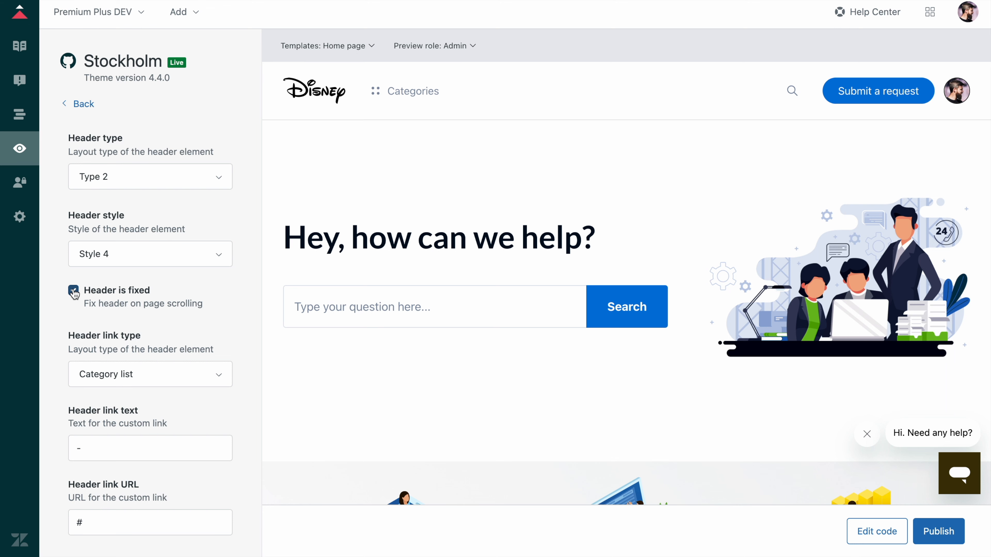
Step: Examine the Categories list in the previewed header and how the header behaves while the page scrolls
click(405, 97)
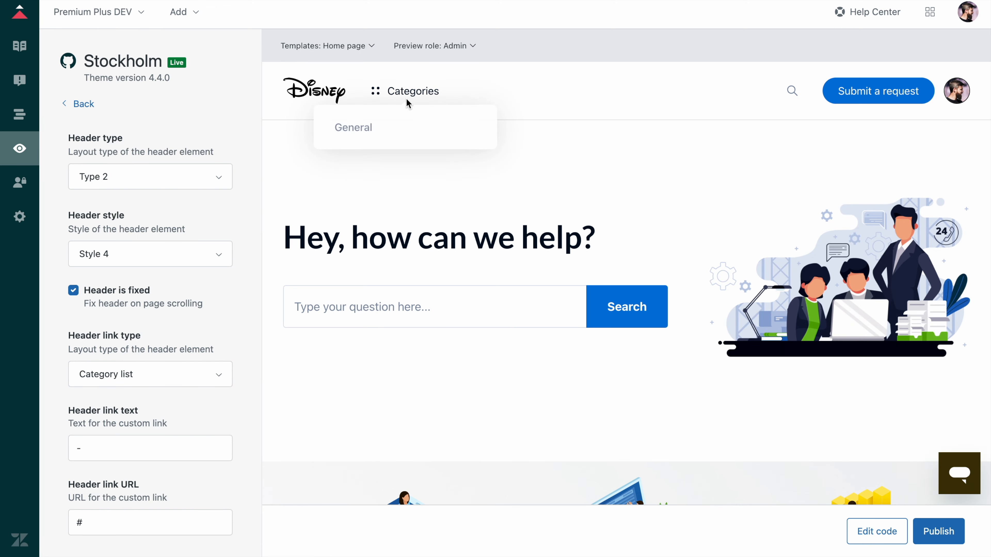
click(425, 219)
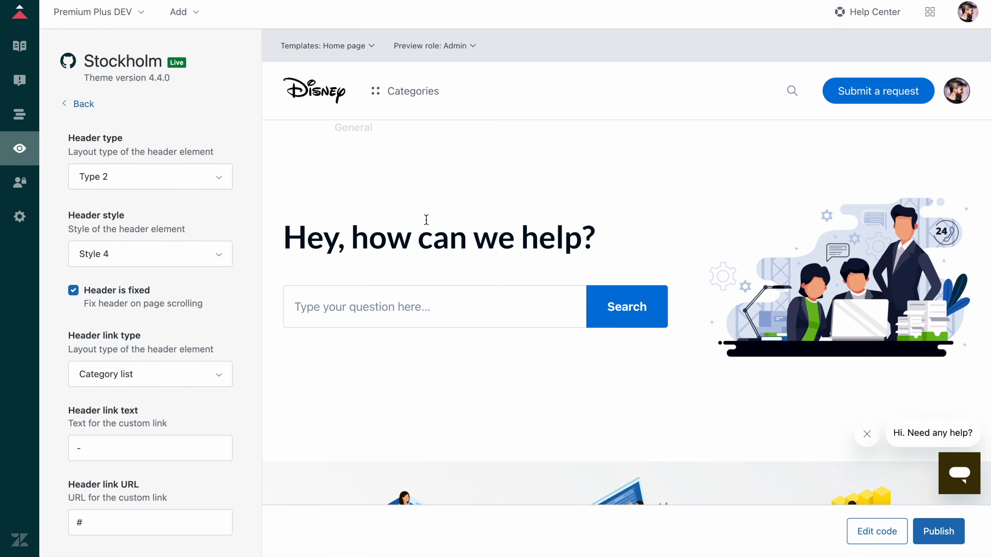
scroll(425, 220, down, 5)
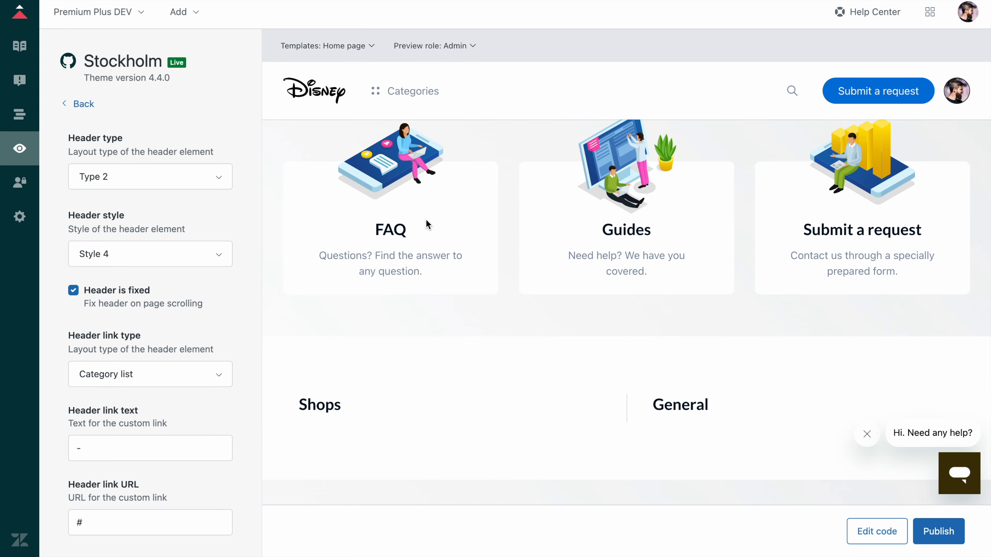
scroll(425, 219, up, 5)
Step: Try the header without a link, and switch the header link type to Custom link with the text "Back to disney.com"
click(150, 373)
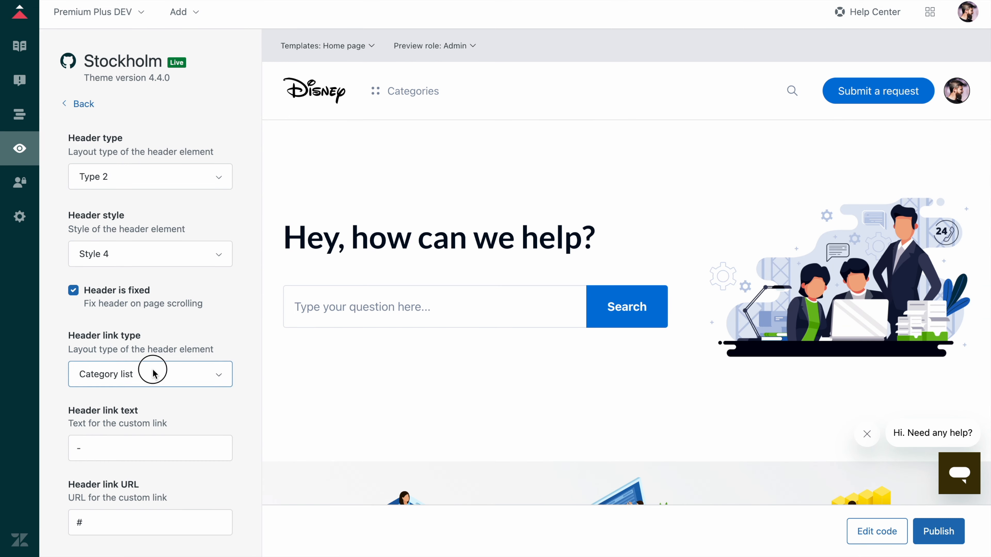
click(147, 413)
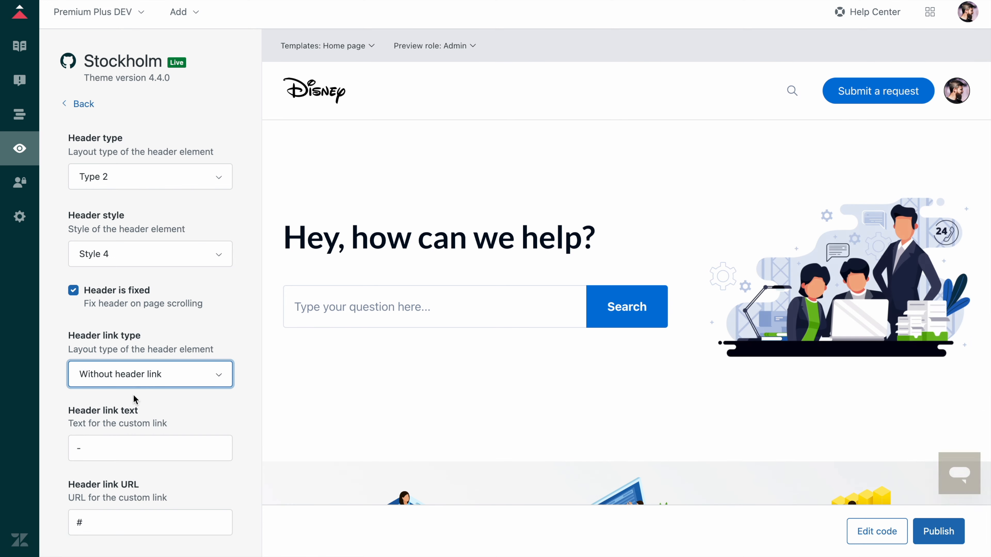
click(132, 373)
click(133, 461)
click(127, 448)
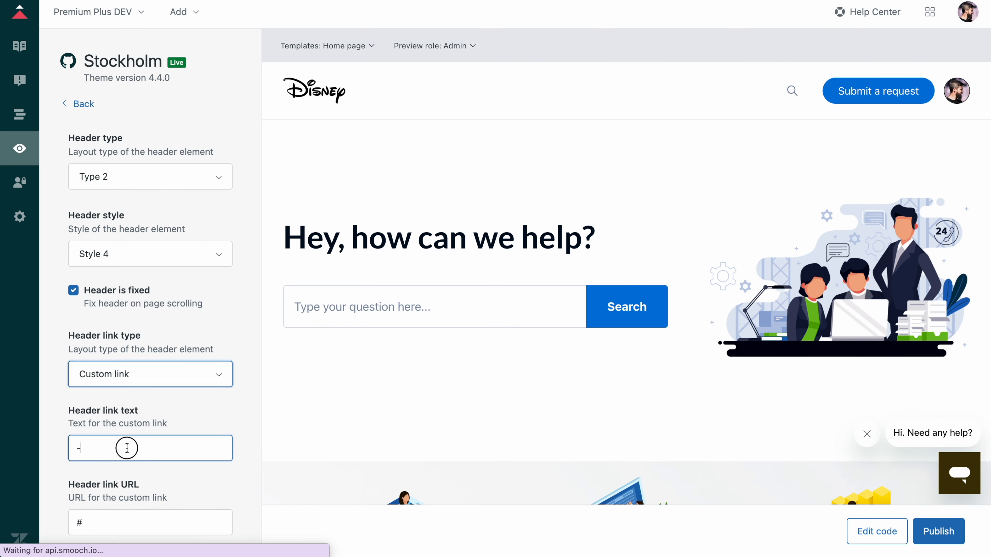
text(Back to disney.com)
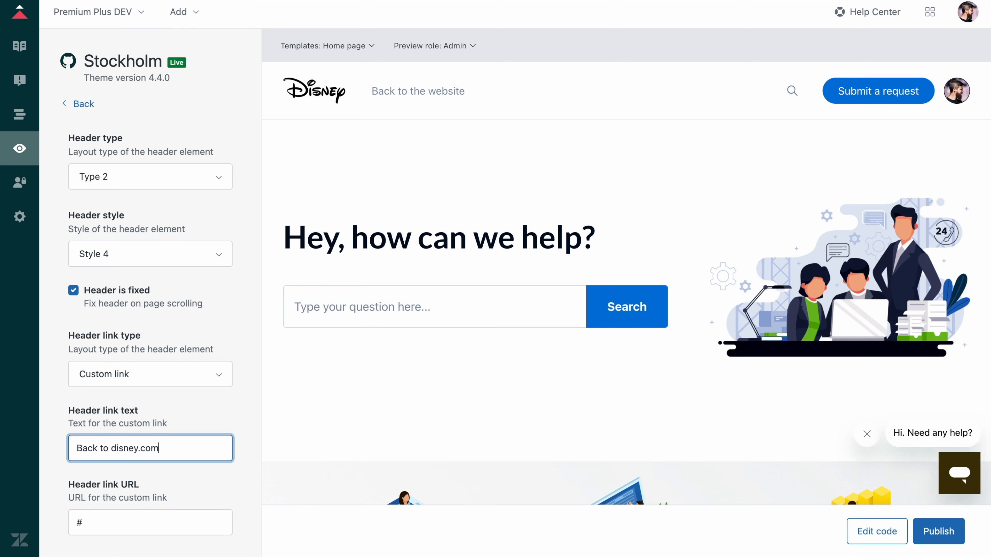
double_click(115, 449)
click(109, 522)
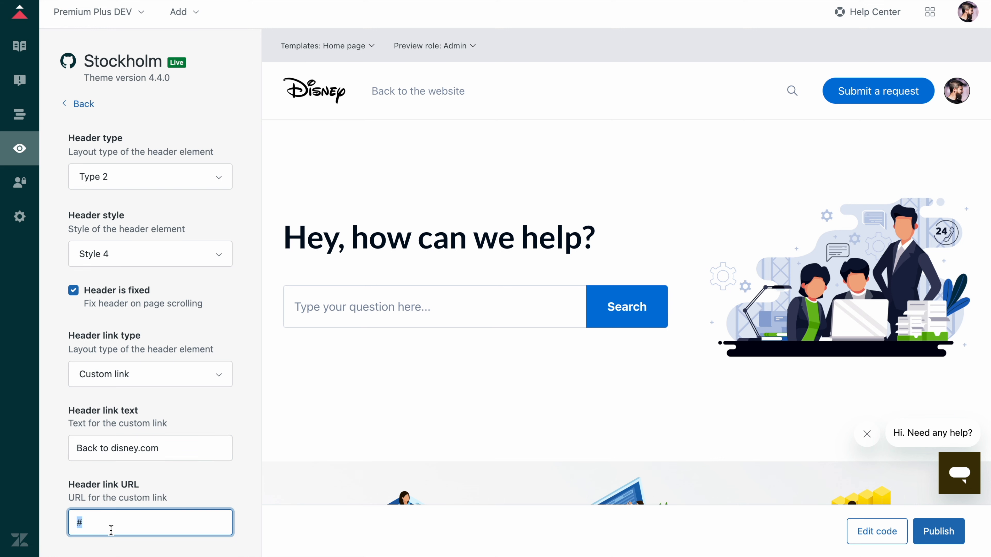
key(BackSpace)
text(https://disney.com)
click(202, 482)
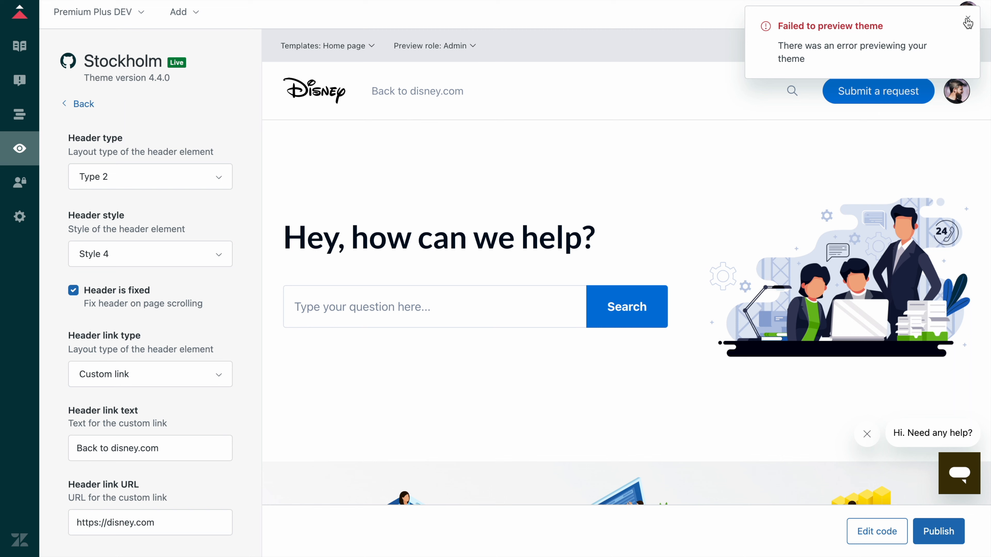
click(967, 21)
Step: Check the profile menu in the header preview and disable the sign in button in the header settings
scroll(162, 372, down, 7)
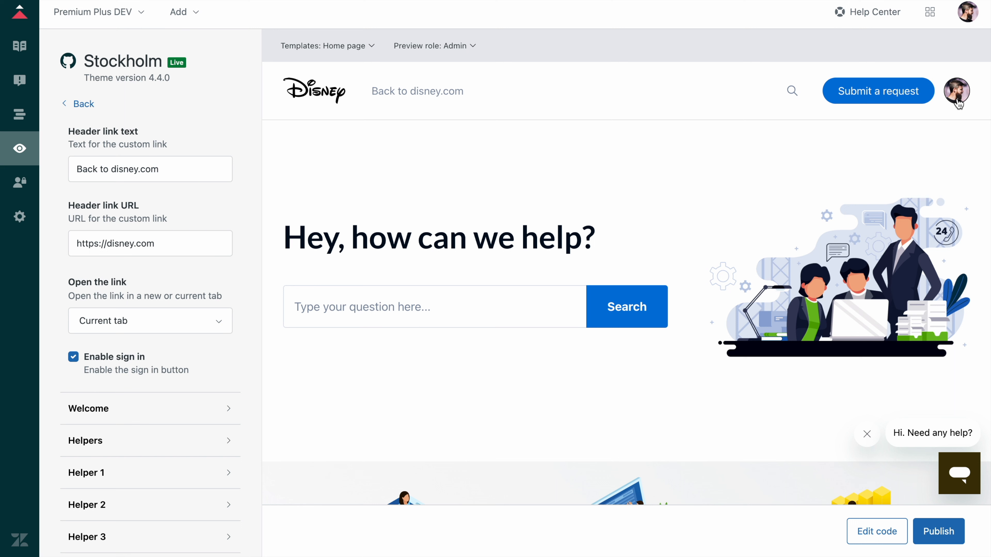
click(957, 102)
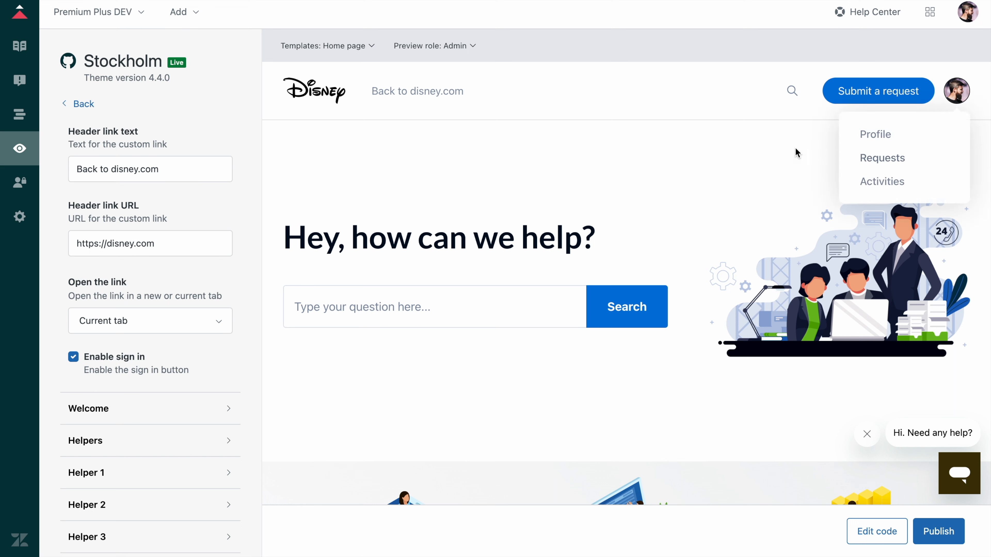
click(479, 150)
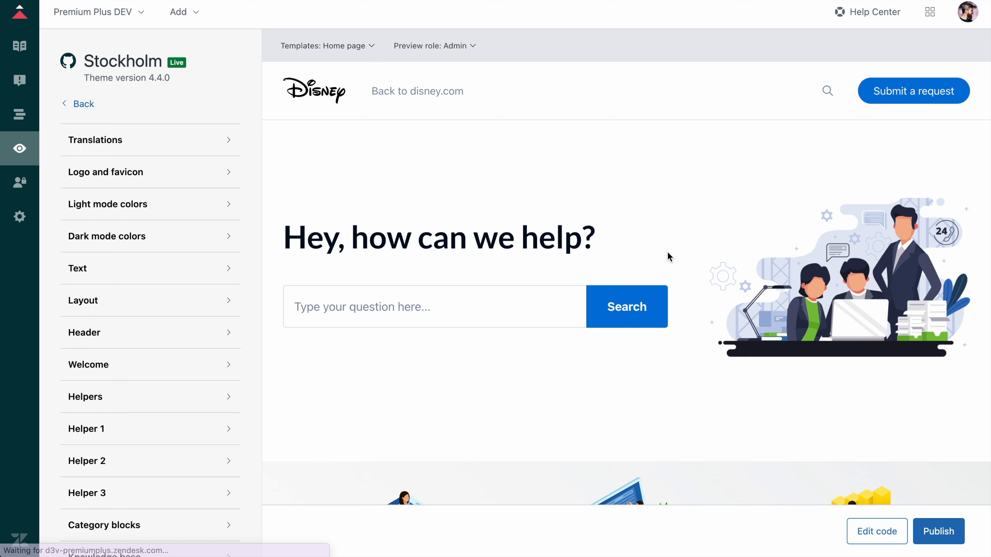
Step: Try Type 1 as the welcome type in the Welcome settings, dismiss the preview error and reload the page
scroll(128, 454, down, 5)
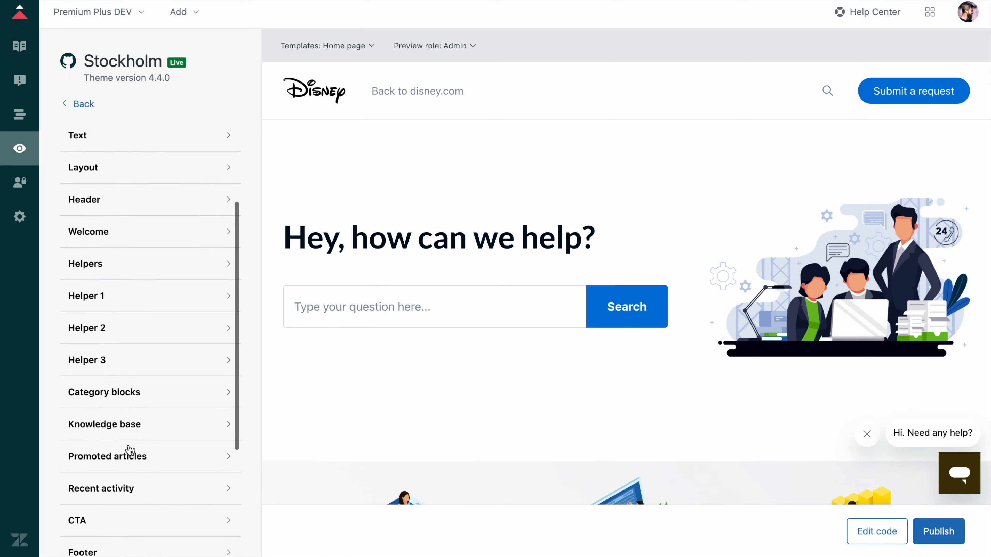
scroll(137, 311, up, 2)
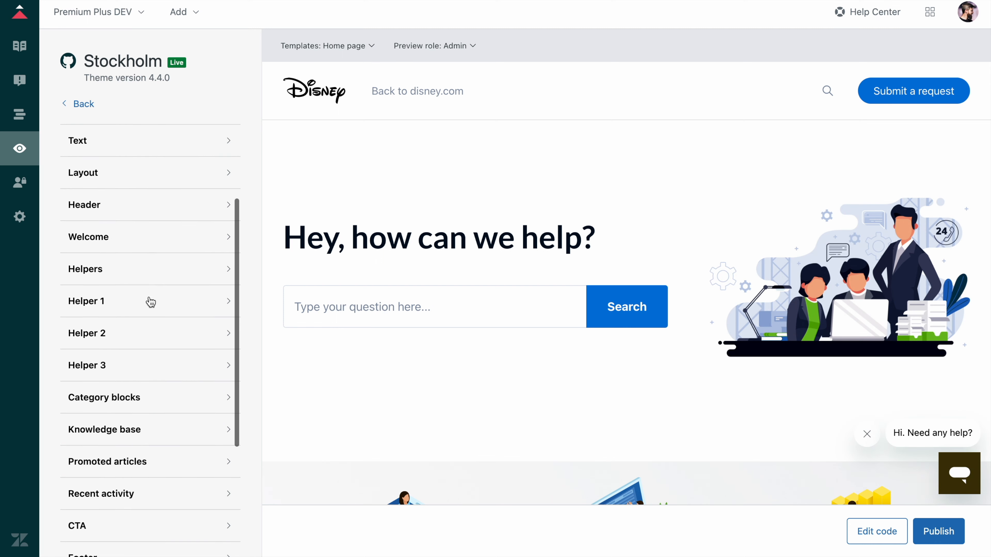
click(146, 255)
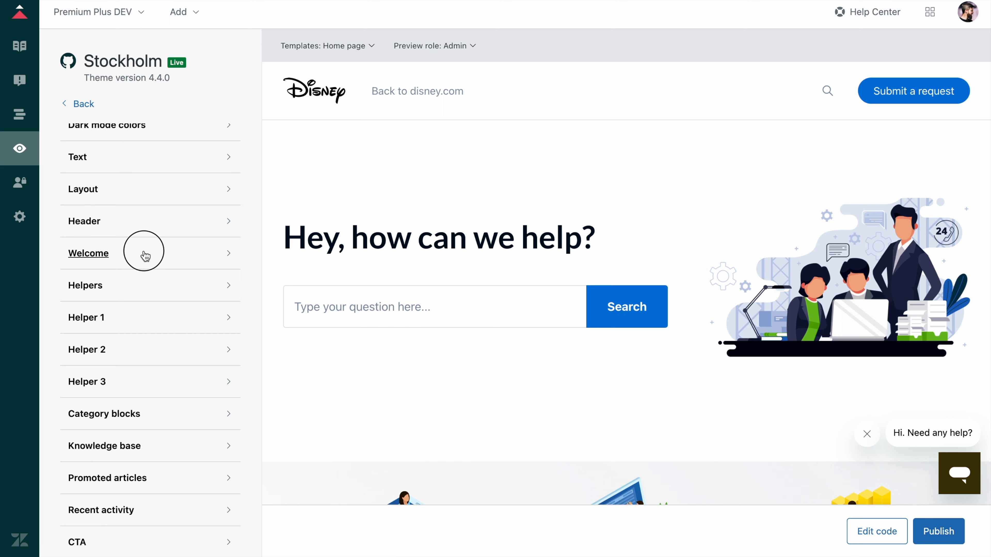
scroll(160, 293, down, 1)
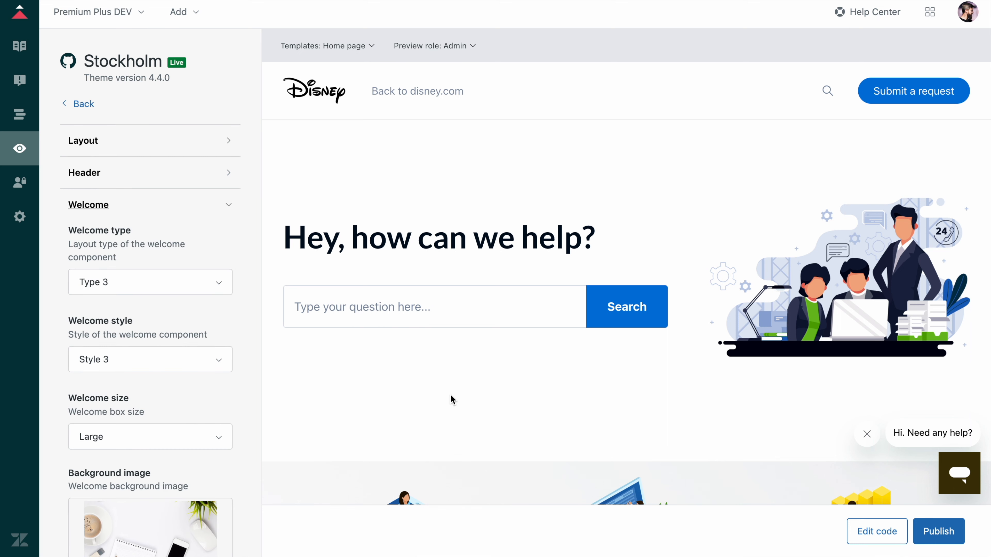
click(125, 284)
click(125, 316)
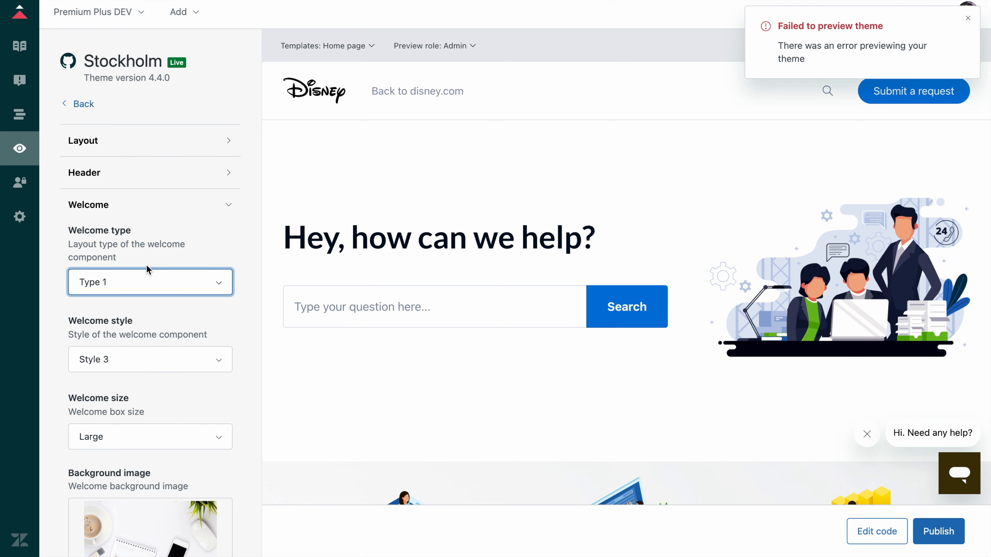
click(967, 18)
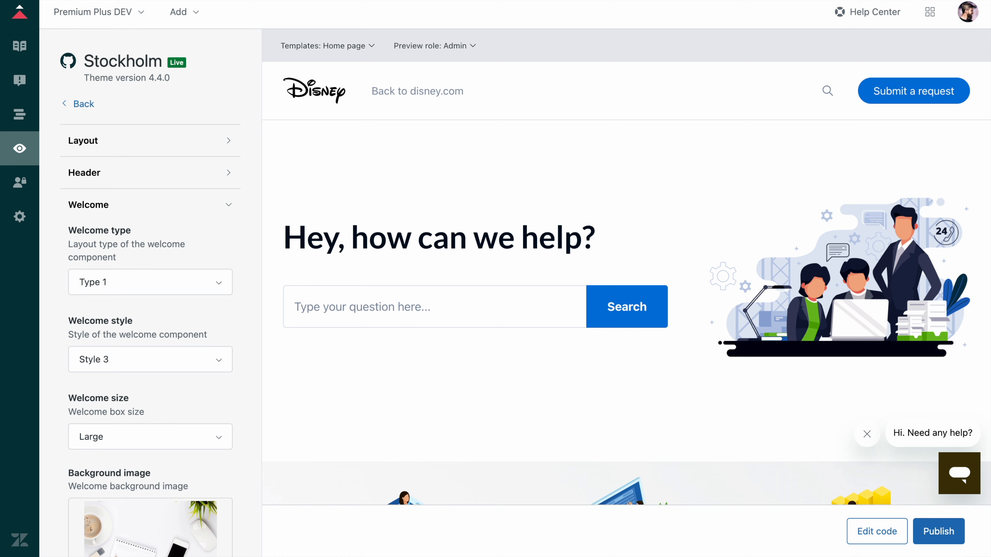
key(super+r)
click(518, 177)
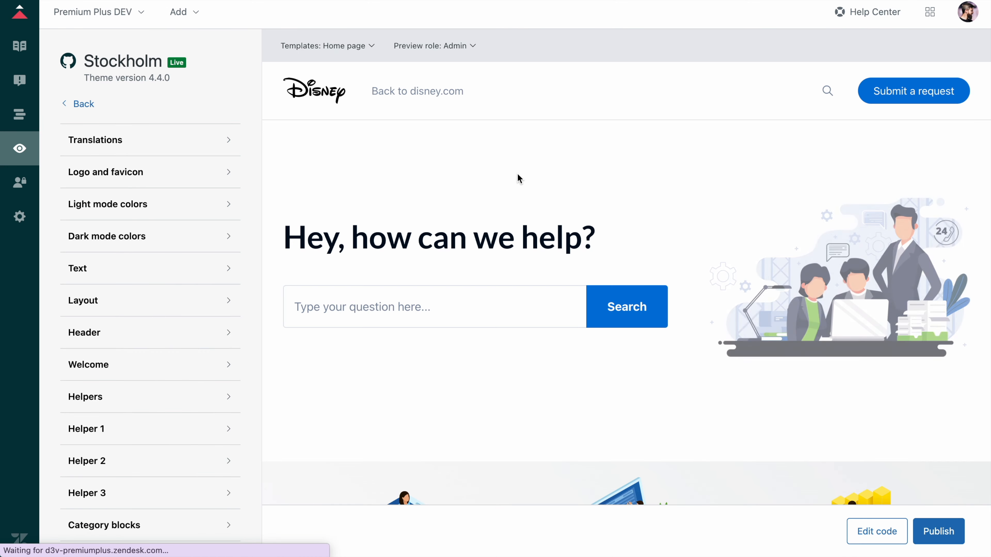
Step: Set the welcome type to Type 1 in the Welcome settings to preview that layout
click(167, 368)
click(124, 441)
click(124, 476)
scroll(172, 396, down, 1)
scroll(173, 318, down, 2)
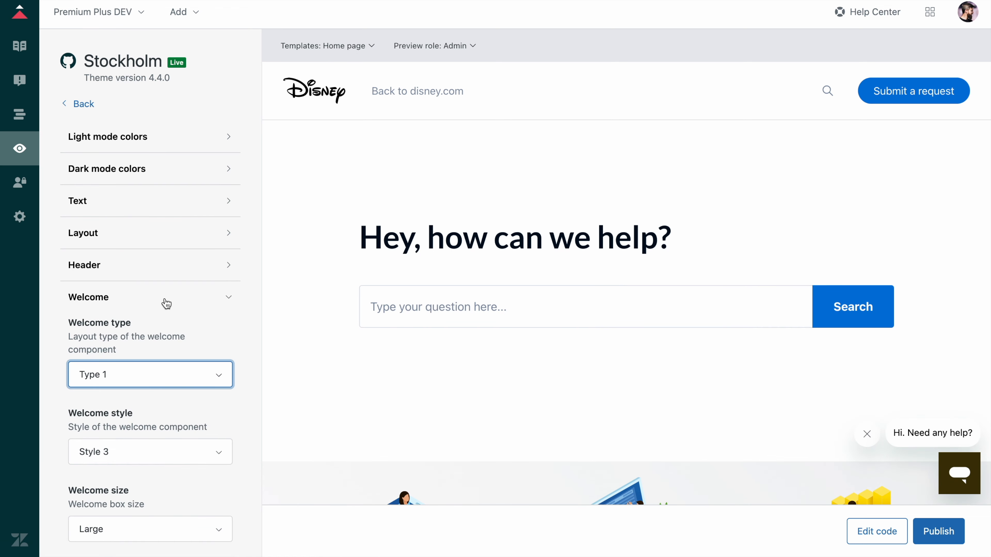
Step: Try Type 2 as the welcome type, and set it back to Type 3
click(162, 386)
click(151, 435)
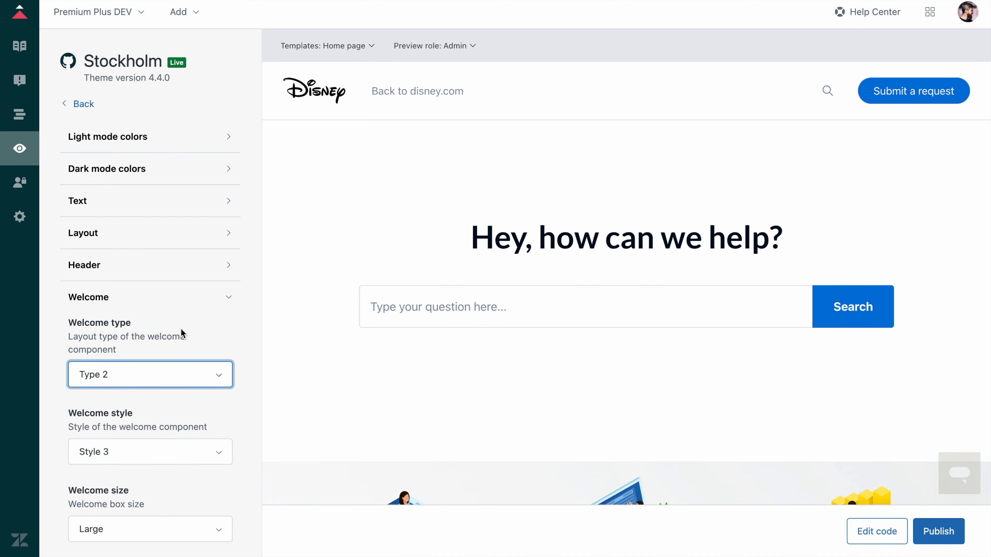
click(162, 373)
click(147, 434)
click(145, 380)
click(139, 462)
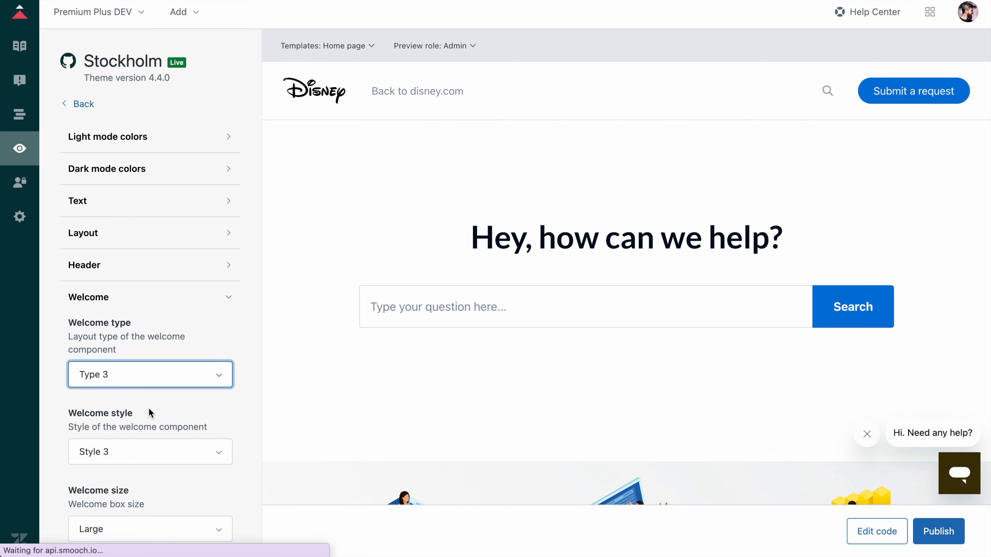
Step: Preview welcome styles Style 1 and Style 2, and switch the welcome style back to Style 3
scroll(149, 407, down, 3)
click(123, 395)
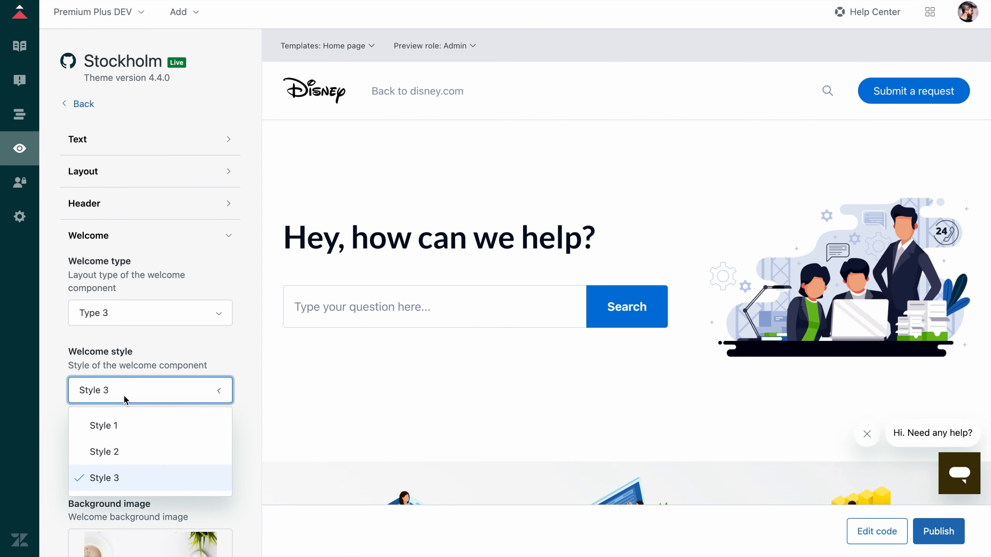
click(123, 426)
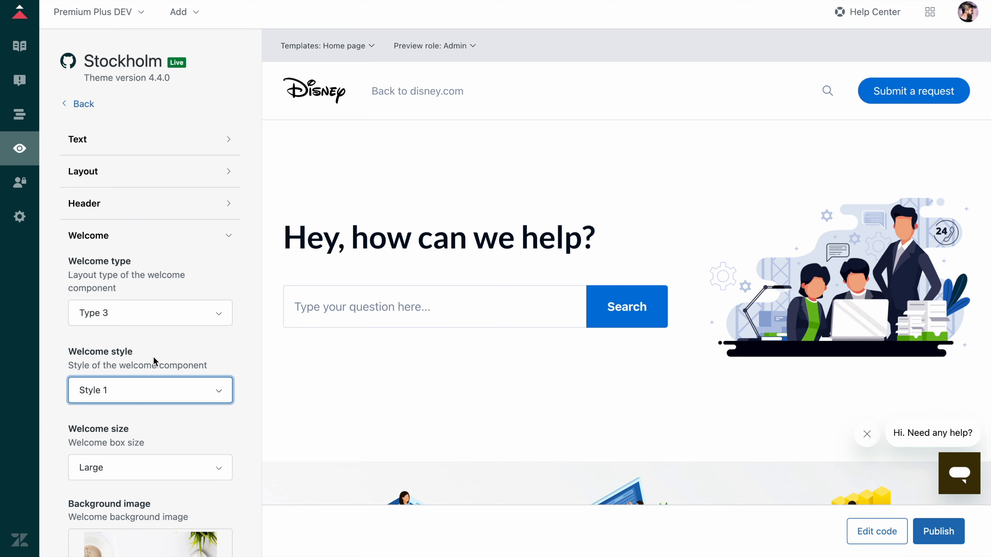
scroll(153, 357, down, 2)
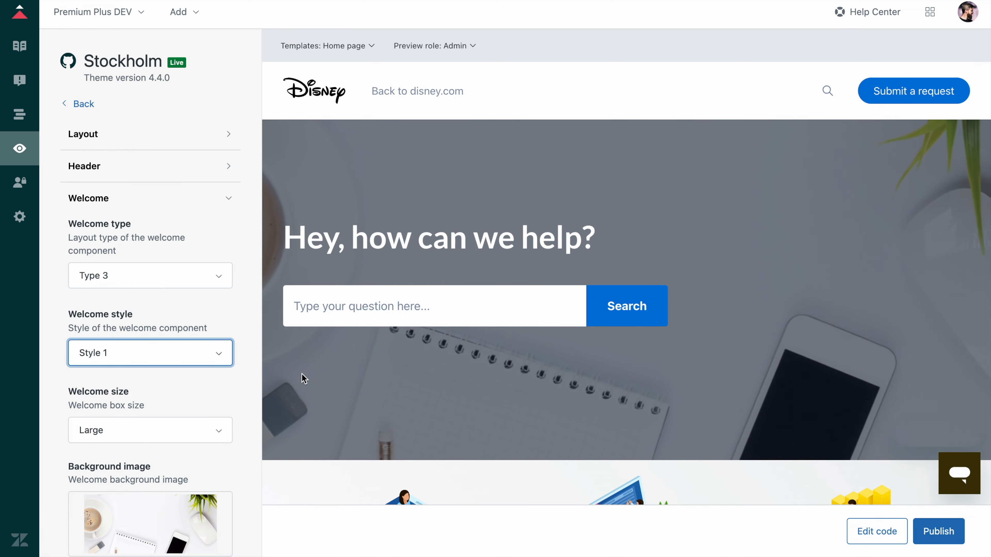
click(139, 352)
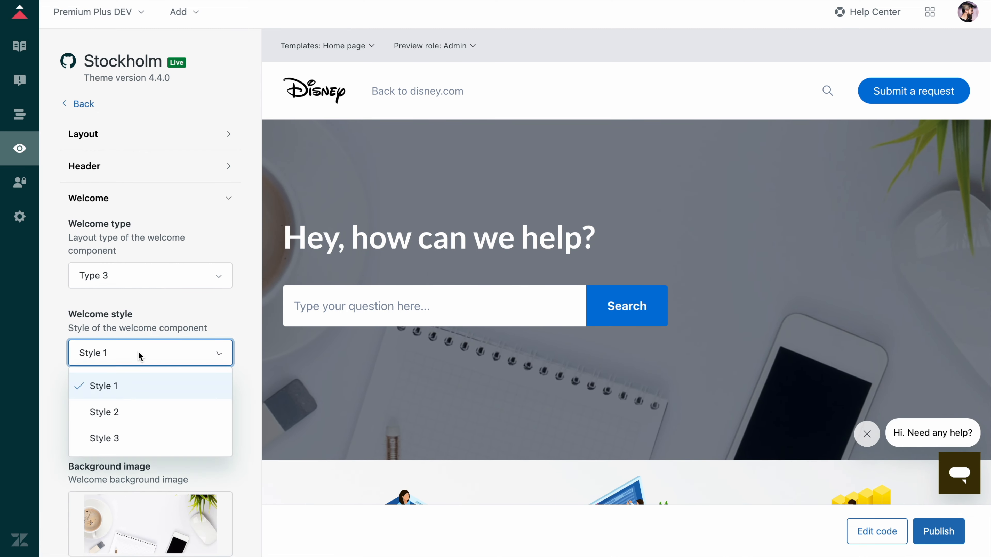
click(128, 409)
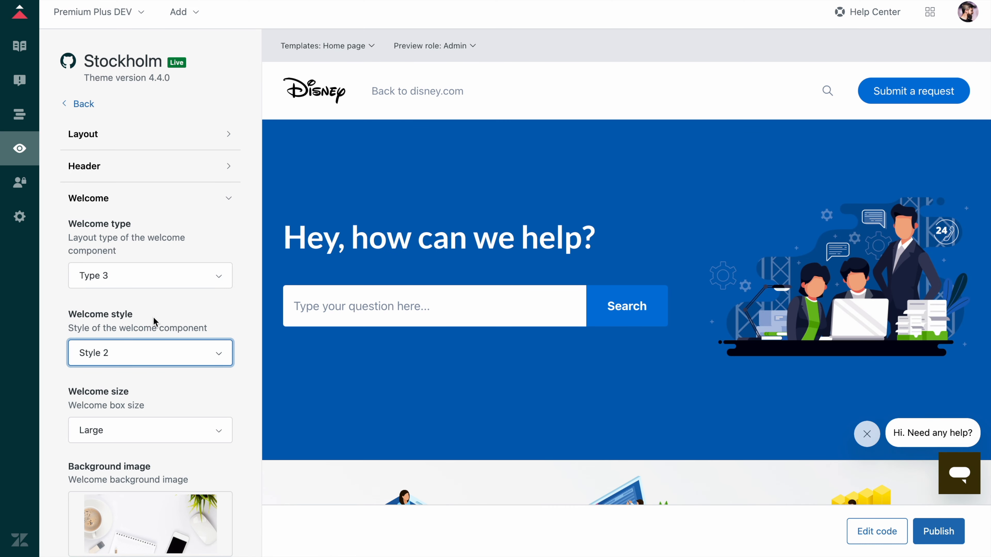
click(155, 353)
click(137, 437)
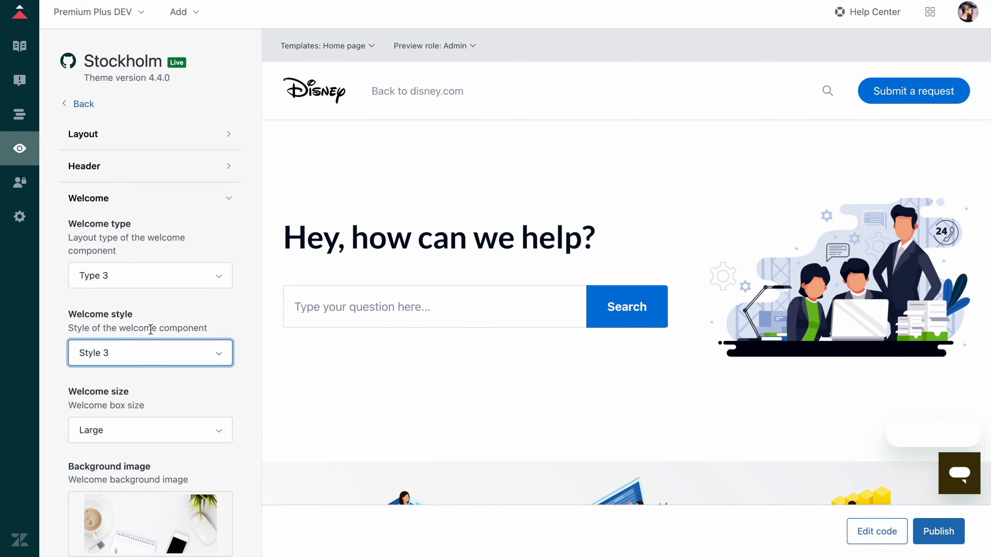
Step: Set the welcome style to Style 1 and replace the welcome background image with cta_2 from the HC Demo folder
click(137, 363)
click(132, 390)
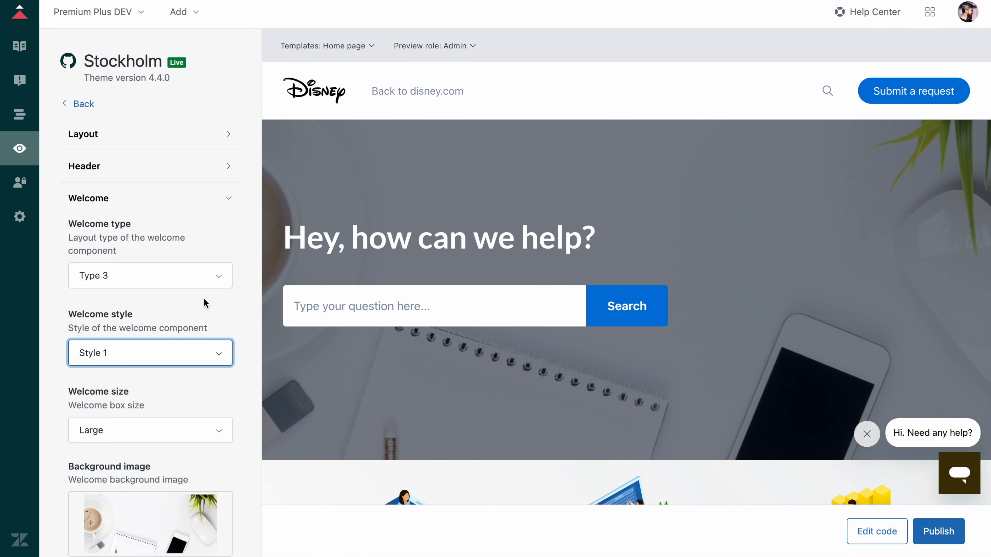
scroll(200, 309, down, 5)
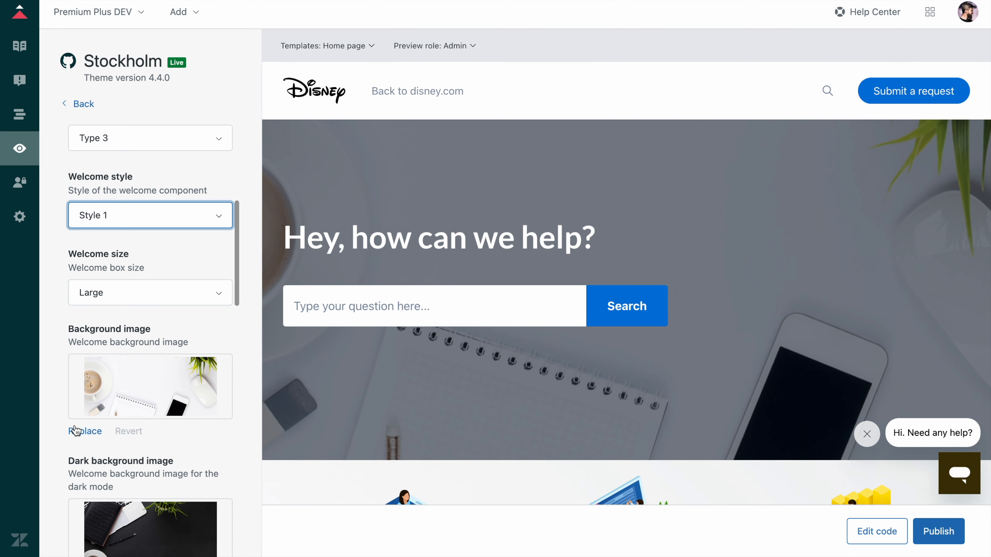
click(78, 431)
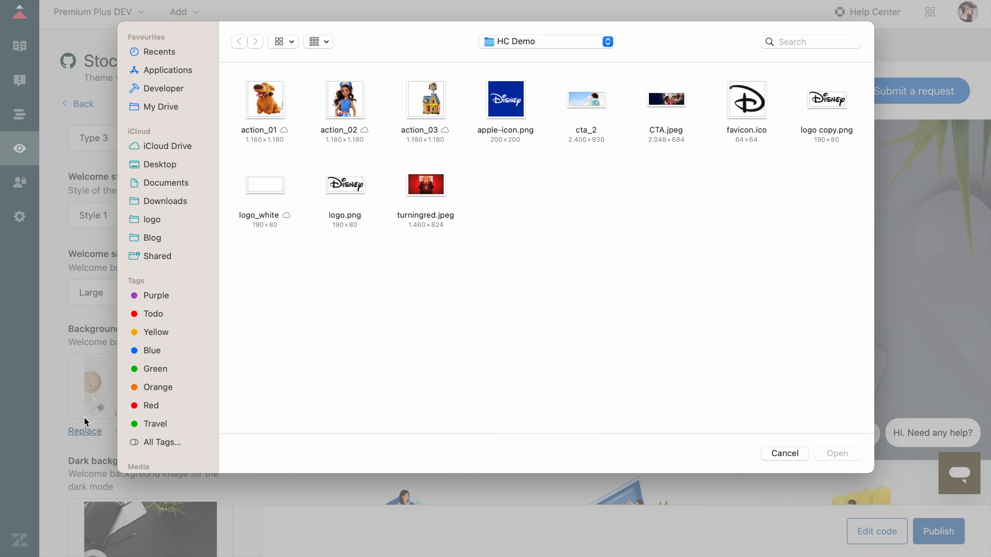
double_click(585, 98)
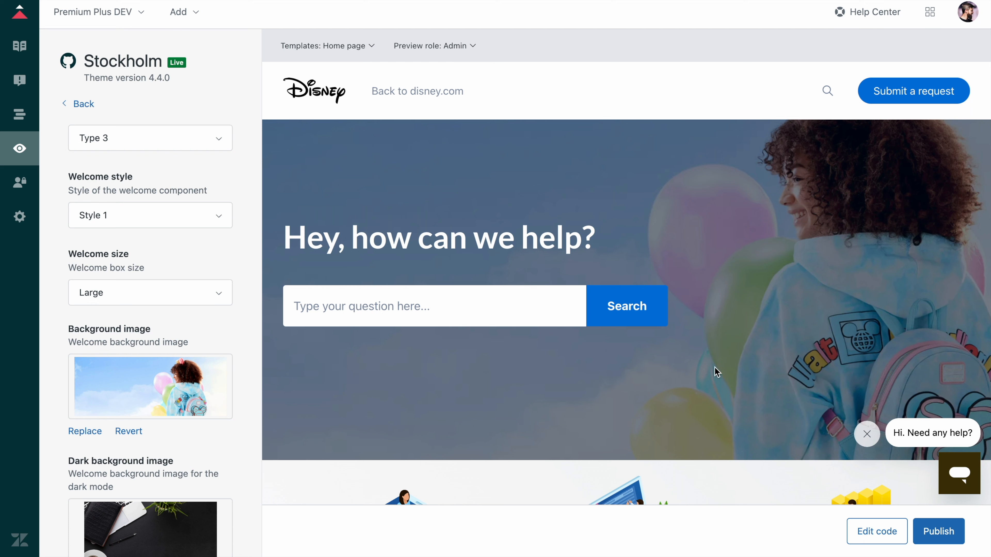
Step: Replace the dark mode welcome background image with CTA.jpeg and publish the theme changes
scroll(72, 444, down, 3)
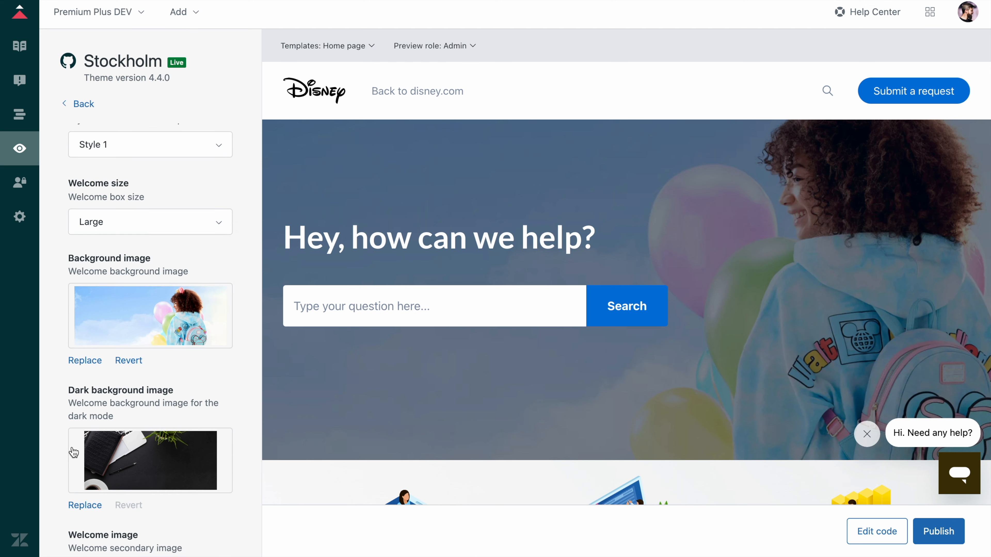
click(85, 505)
click(661, 98)
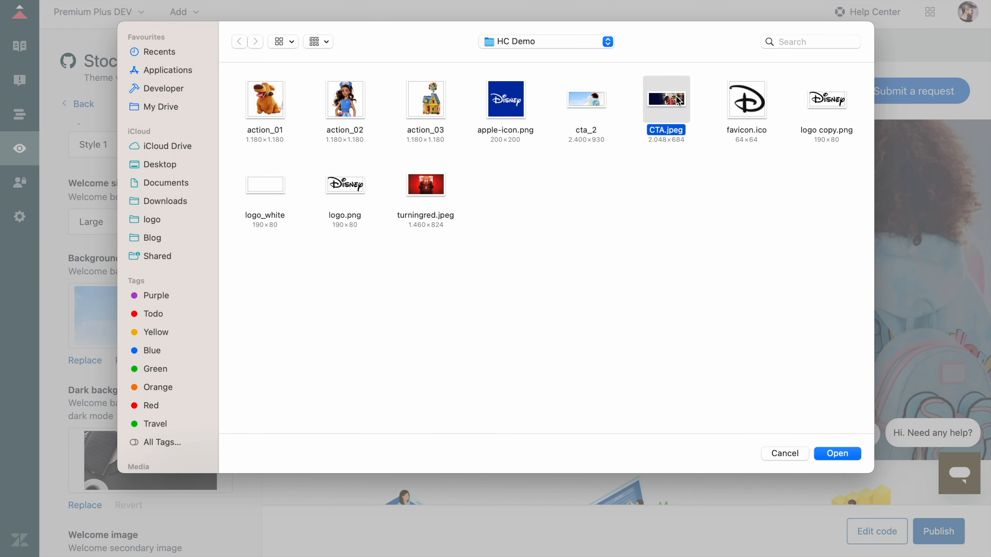
double_click(659, 100)
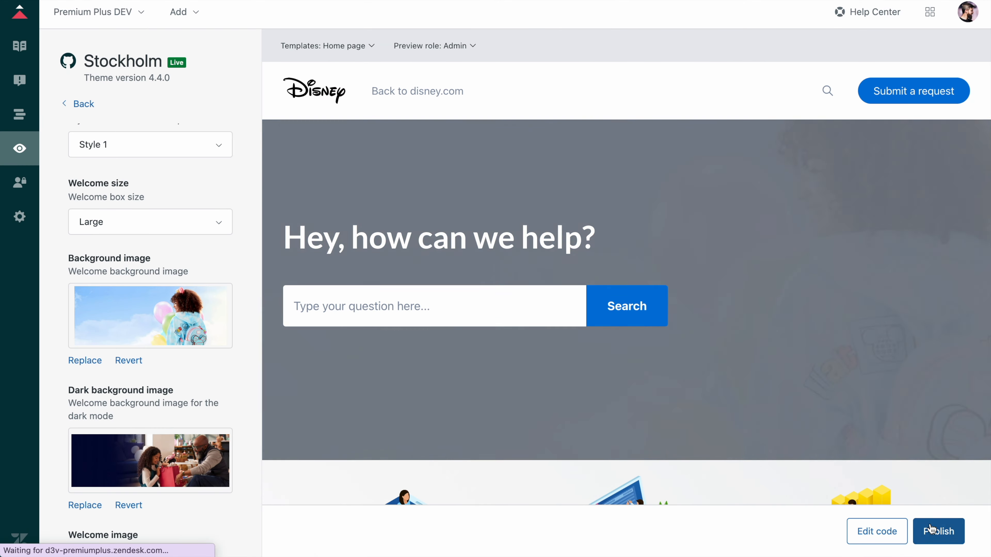
click(931, 537)
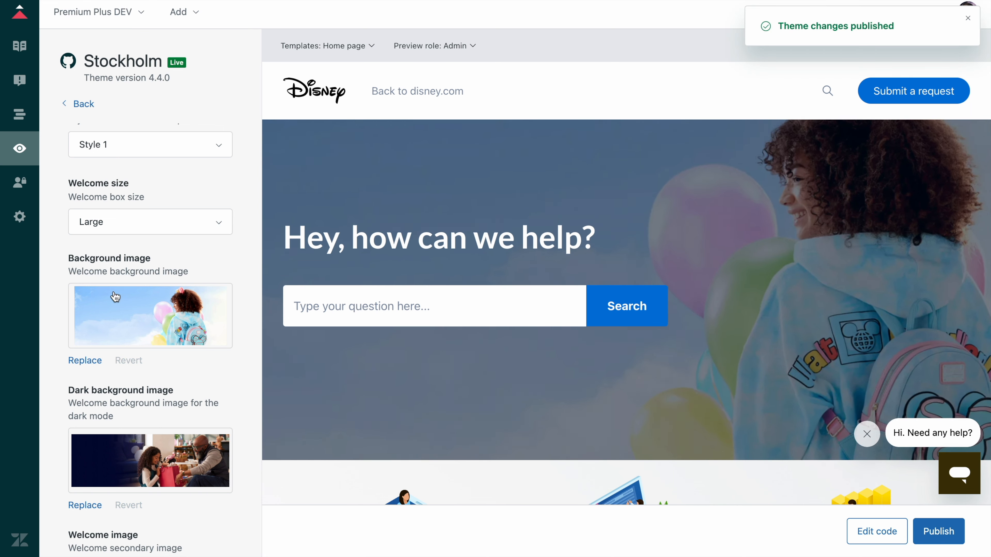
Step: Try the welcome banner without its mask by disabling the welcome mask, and dismiss the preview error
scroll(168, 415, down, 10)
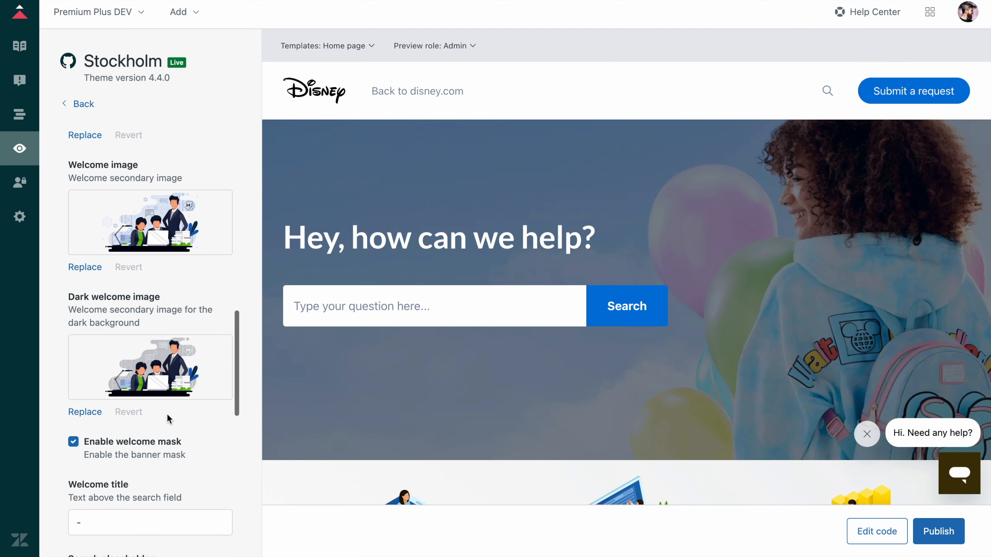
scroll(167, 419, down, 2)
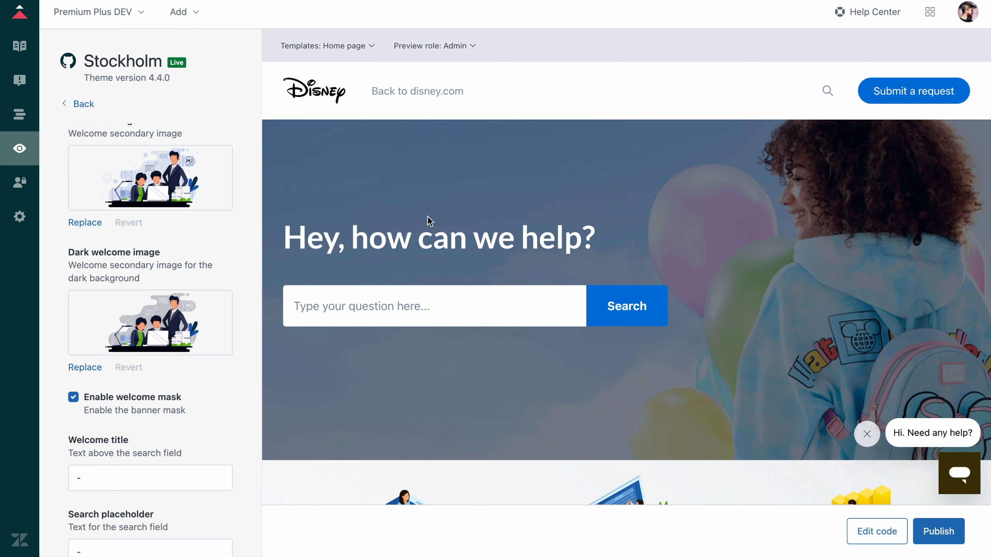
click(73, 400)
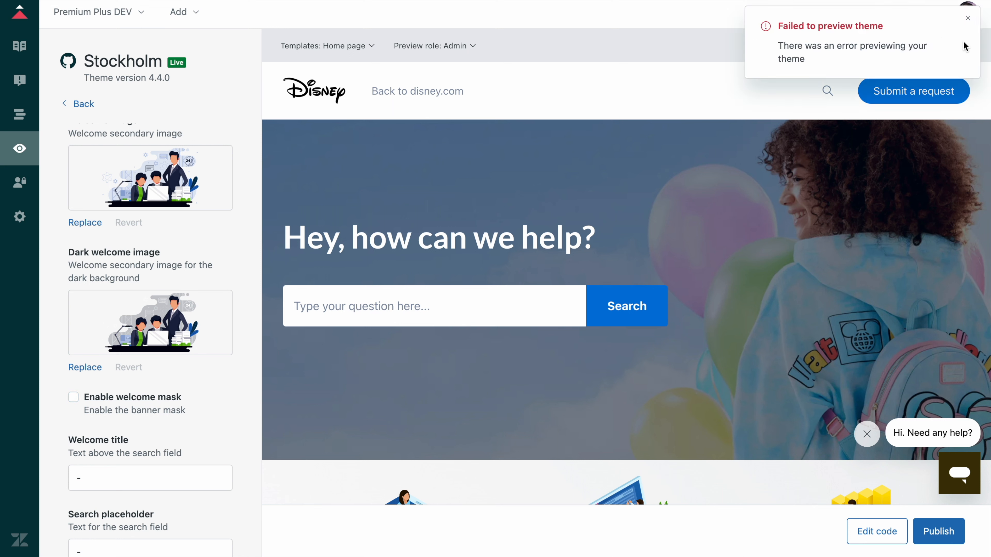
click(968, 18)
scroll(148, 279, up, 3)
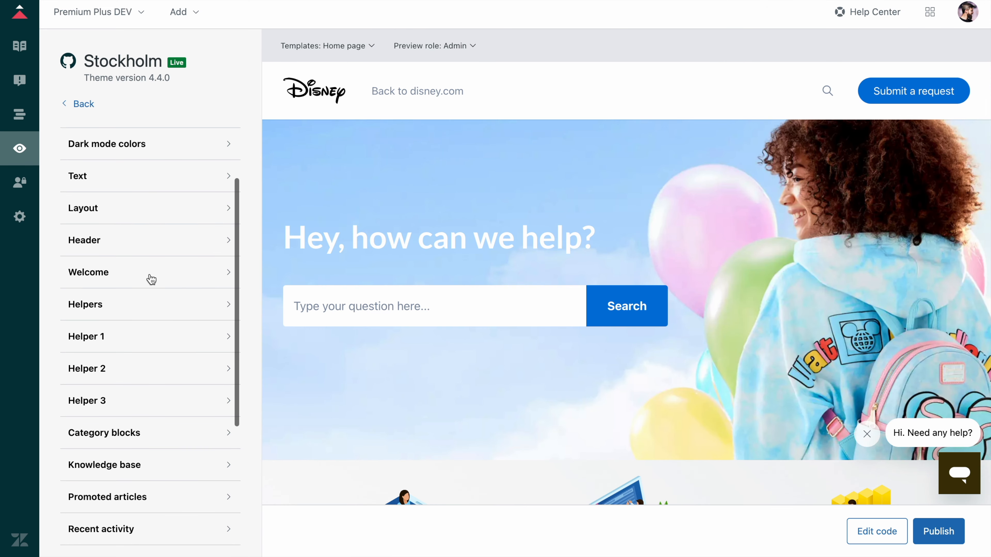
Step: Reopen the Welcome settings and re-enable the welcome mask
click(150, 273)
scroll(133, 367, down, 10)
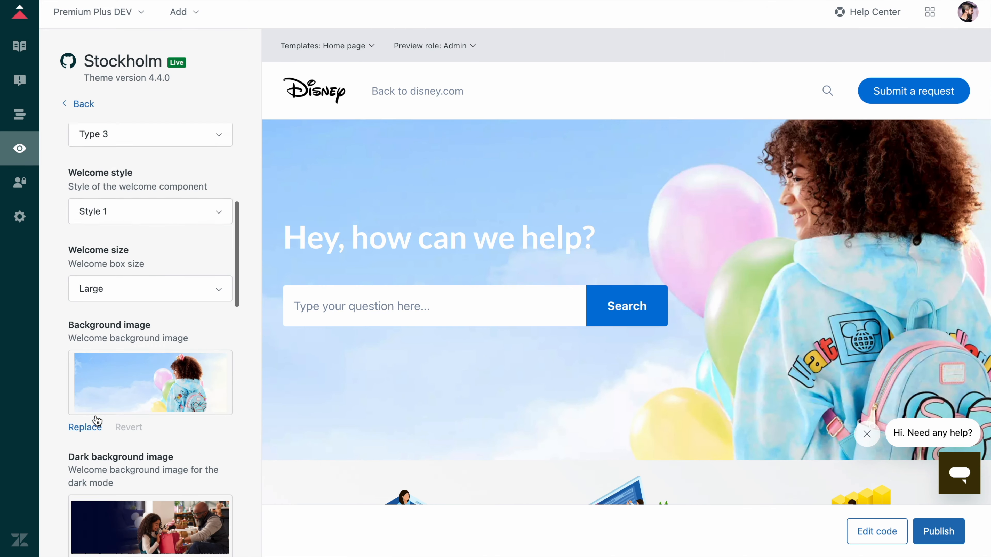
scroll(94, 425, down, 7)
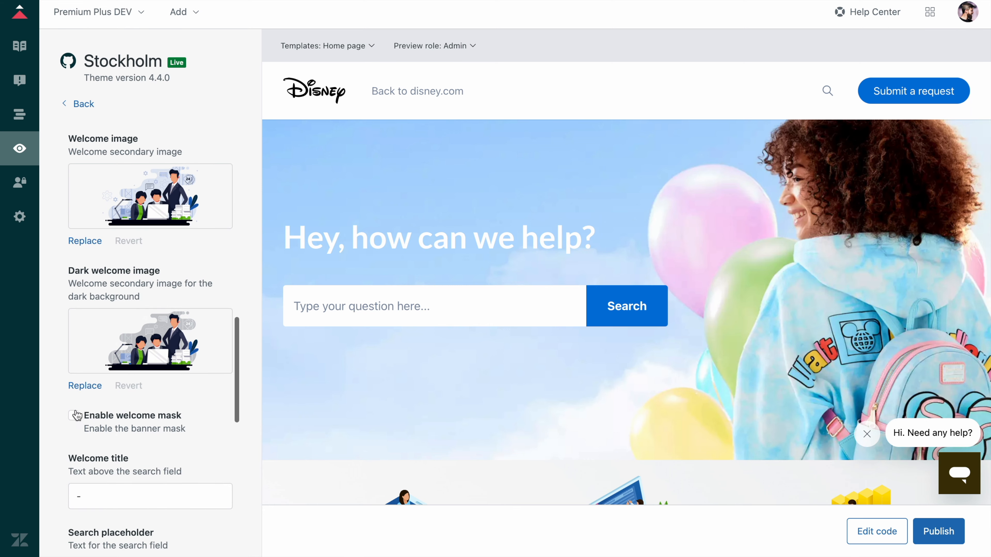
click(73, 415)
Step: Set the welcome title to "Welcome to Disney!" and publish the theme changes
double_click(101, 495)
text(W)
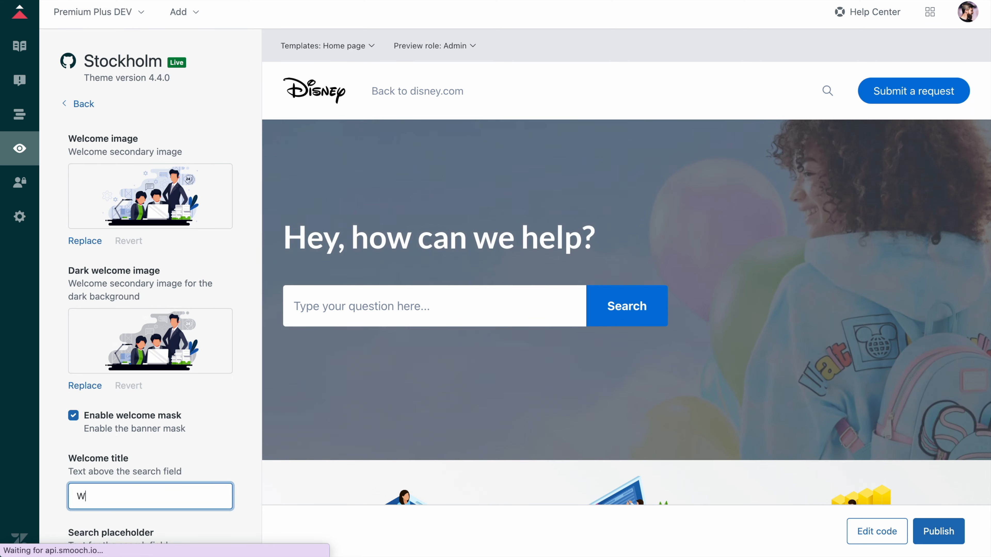
text(elcome to Disney!)
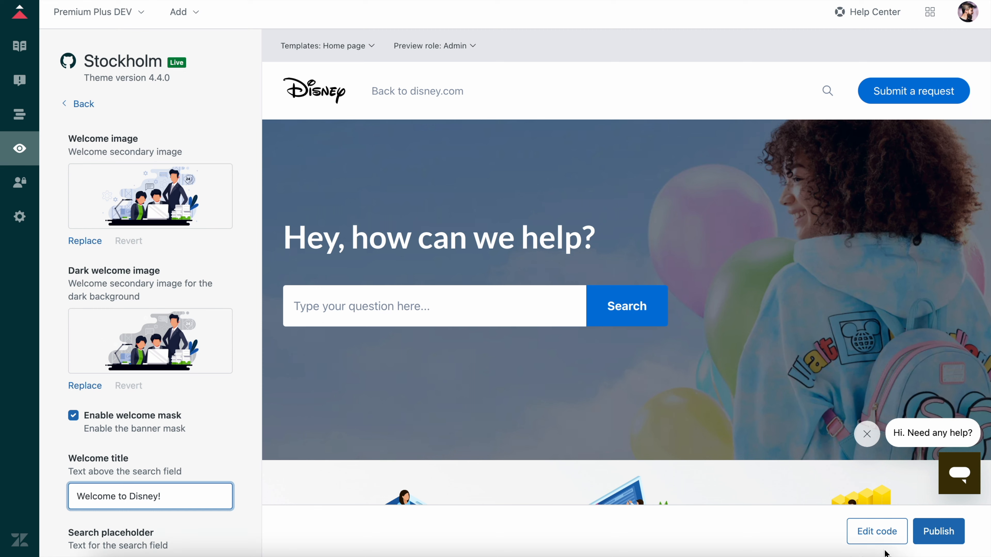
click(924, 537)
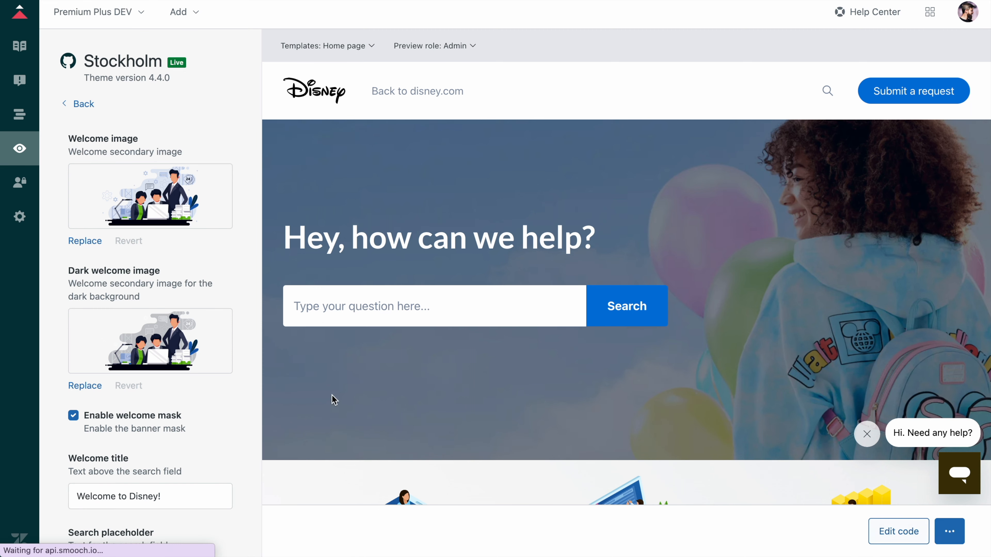
Step: Review the welcome title setting, the remaining settings sections, and the helpers and category areas in the home page preview
scroll(144, 413, down, 2)
scroll(132, 363, down, 3)
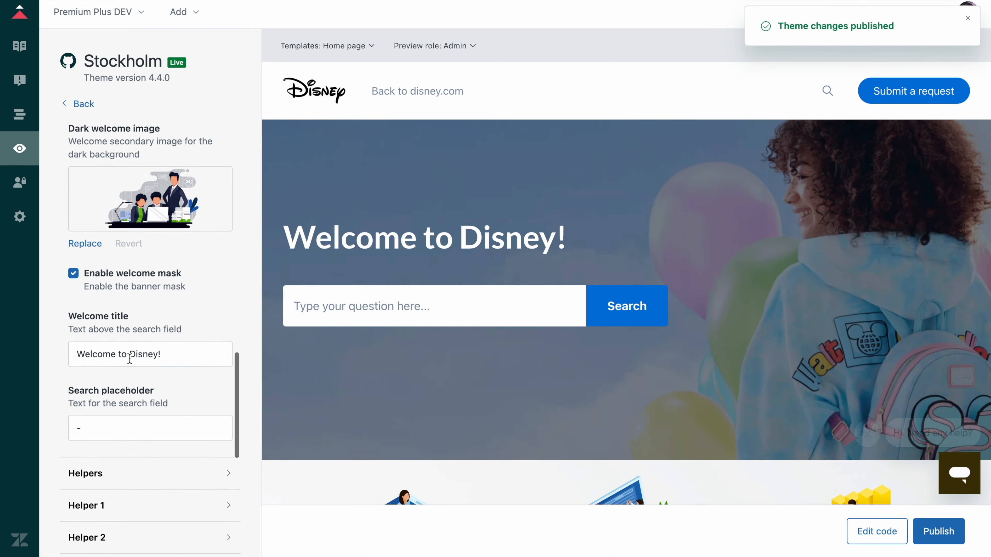
click(130, 354)
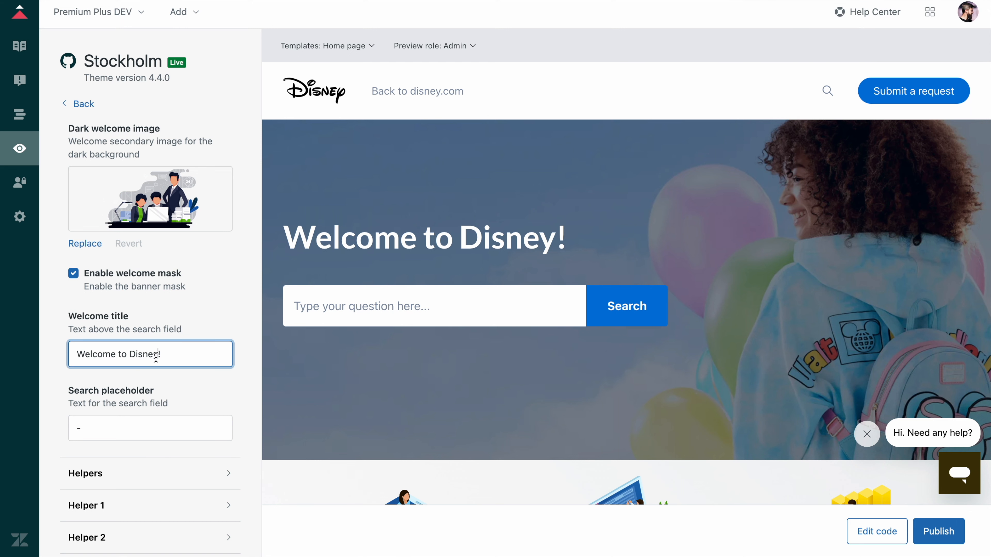
scroll(127, 370, down, 3)
scroll(390, 239, down, 1)
scroll(389, 239, up, 1)
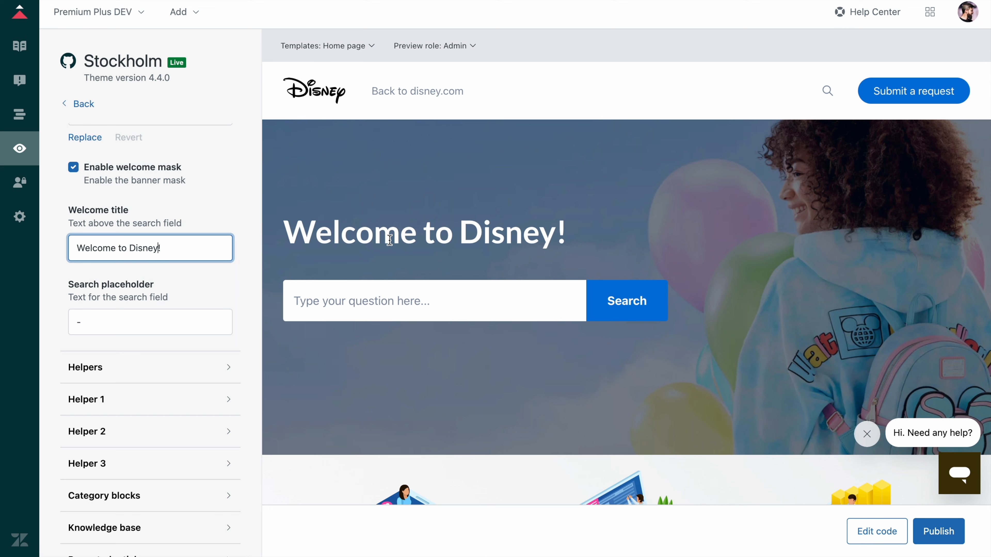
scroll(134, 292, down, 3)
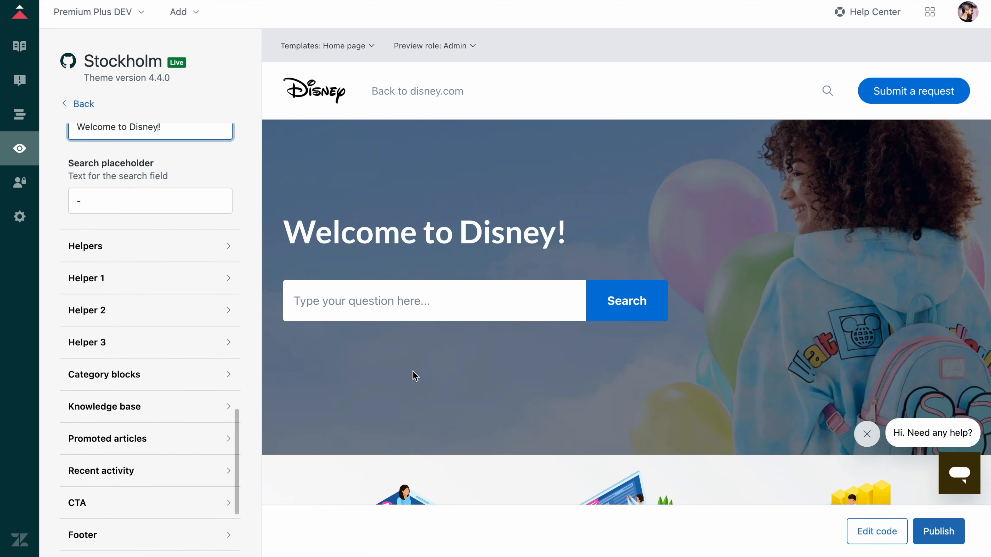
scroll(390, 355, down, 5)
scroll(414, 376, down, 2)
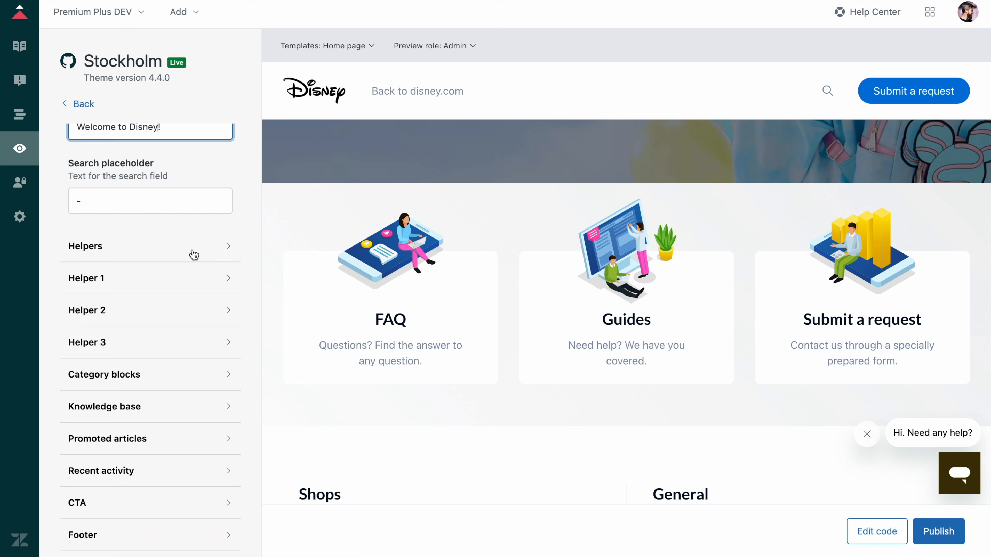
scroll(483, 166, down, 4)
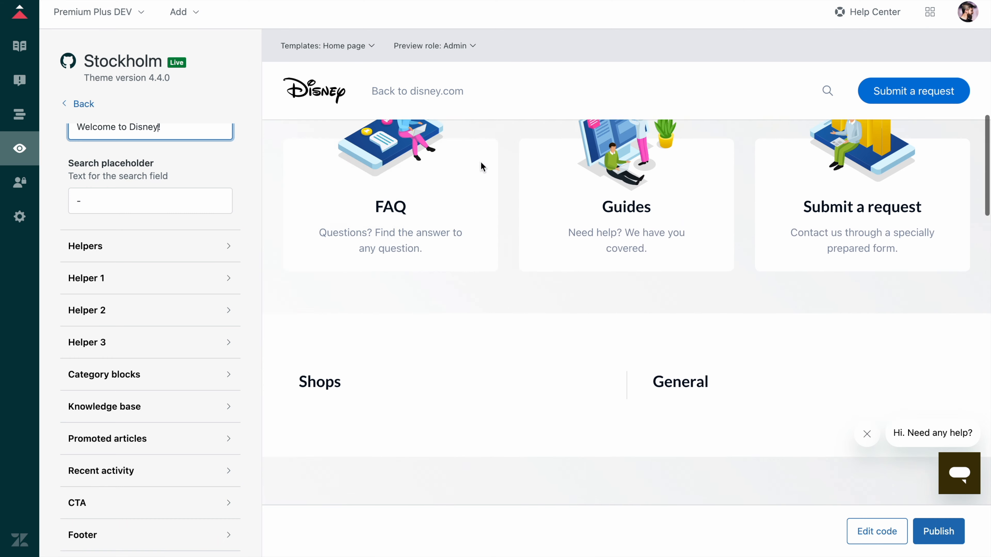
scroll(497, 326, down, 3)
scroll(502, 375, up, 5)
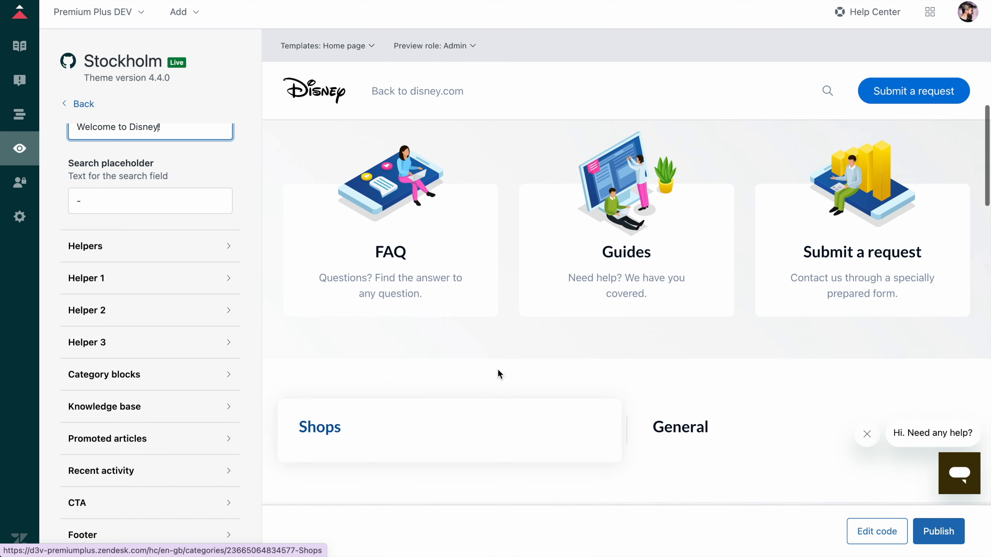
Step: Try the Type 1 layout for the helpers component and switch it back to Type 2
click(145, 247)
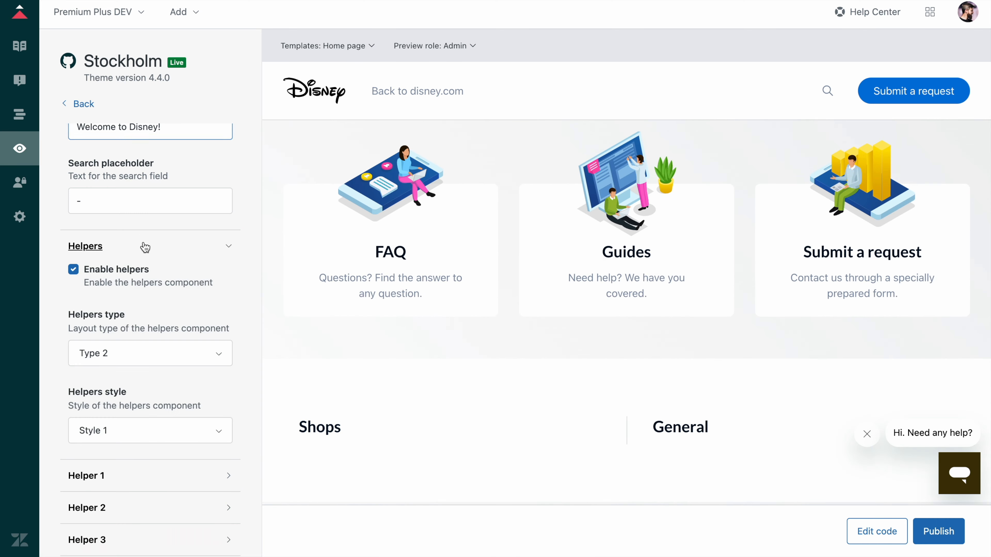
click(133, 351)
click(128, 387)
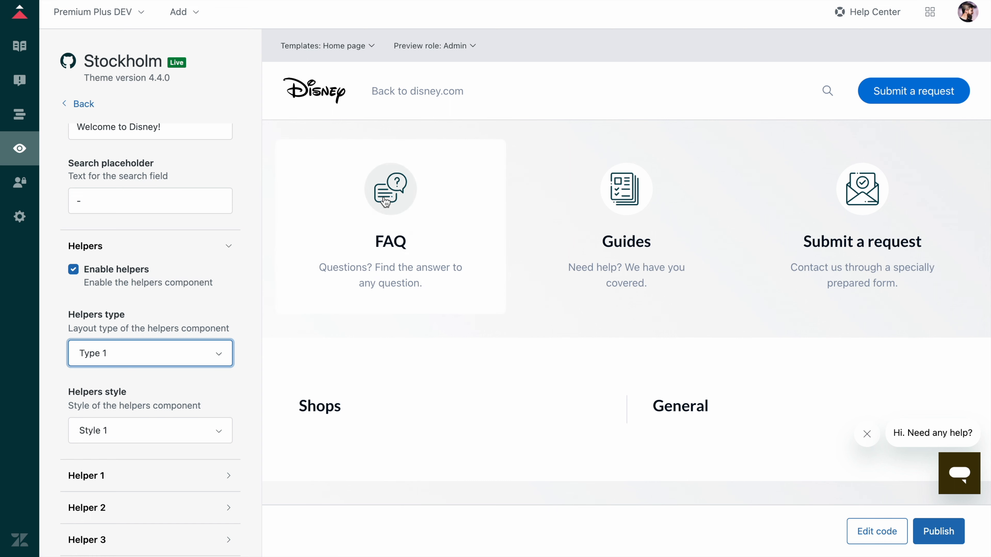
click(168, 352)
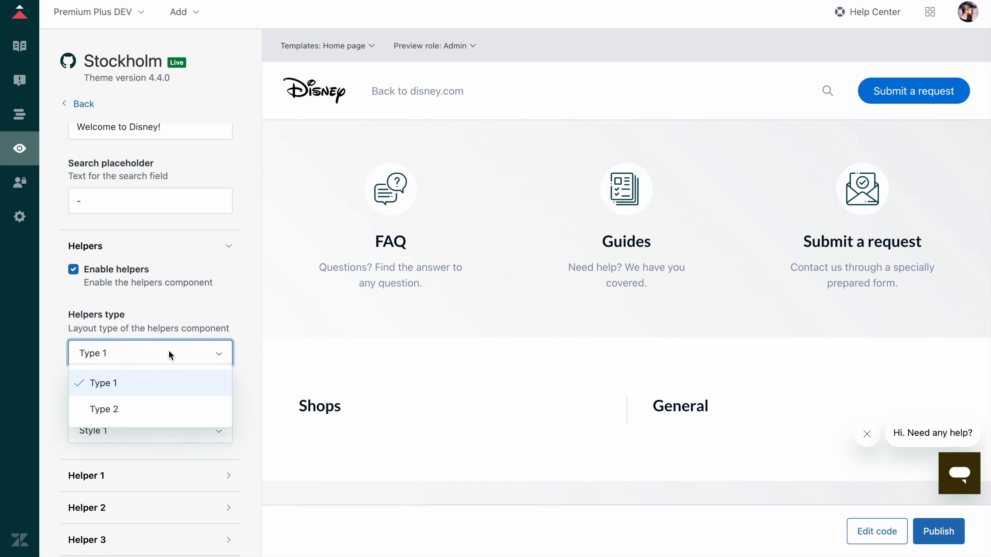
click(153, 414)
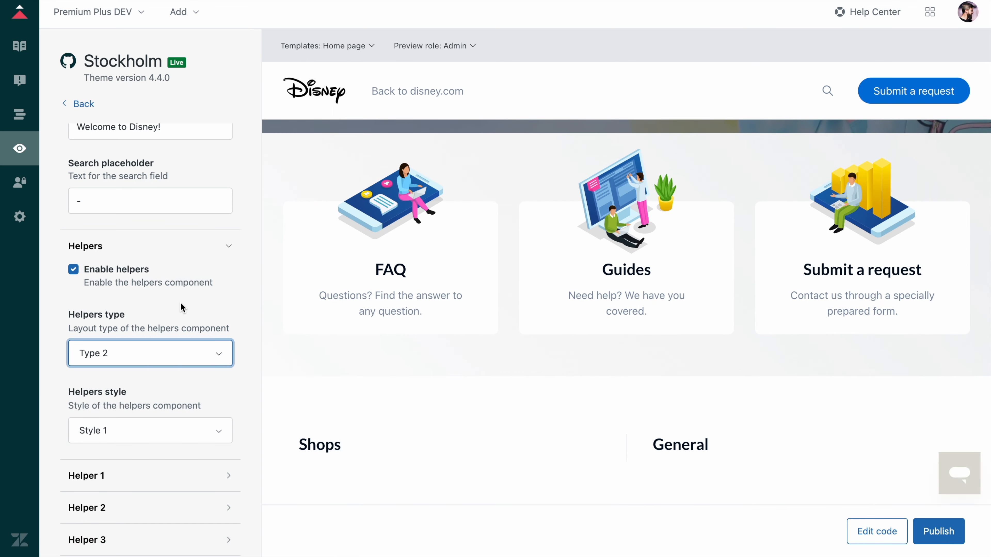
Step: Try Style 2 and Style 3 for the helpers component to compare their look in the preview
click(152, 431)
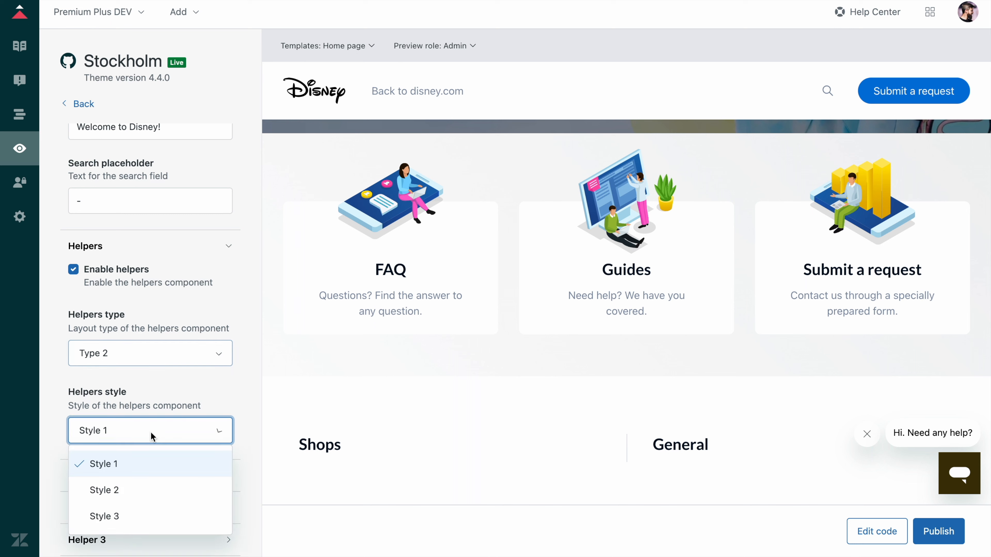
click(145, 490)
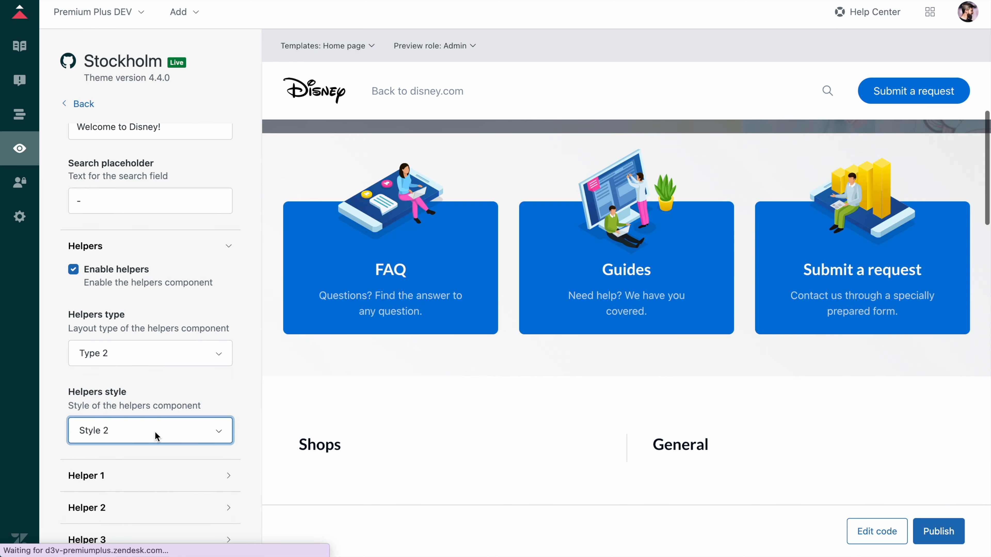
click(155, 430)
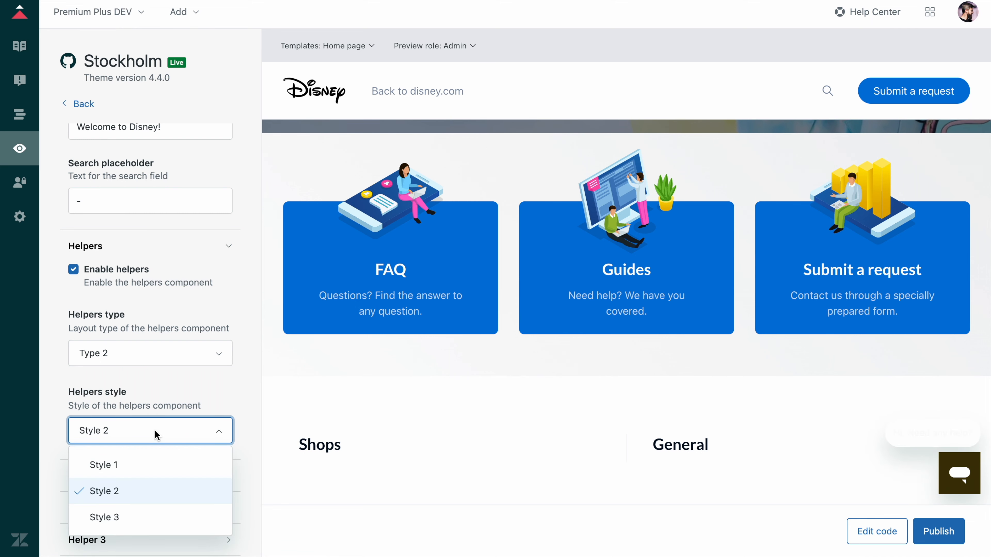
click(145, 514)
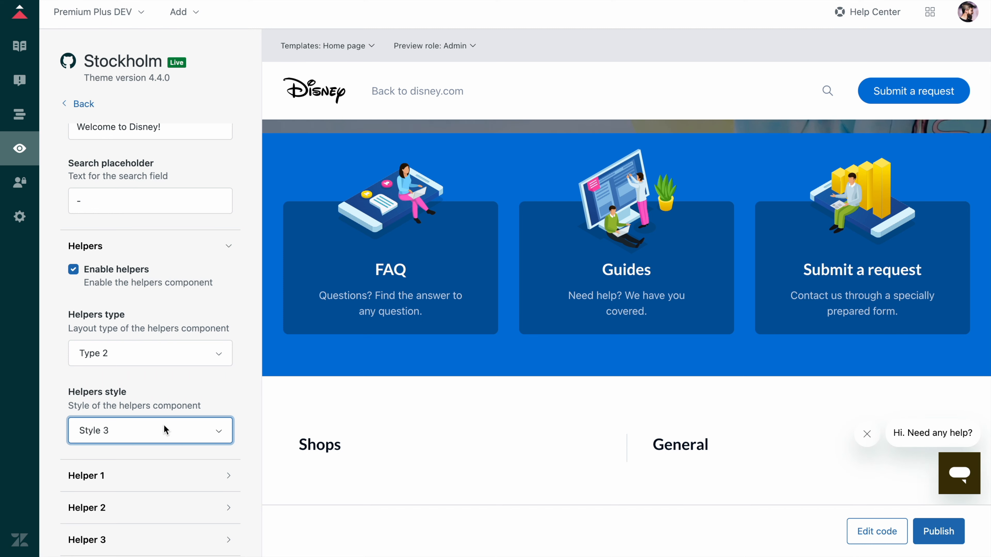
Step: Set the helpers style back to Style 1 and publish the theme changes
click(161, 424)
click(122, 465)
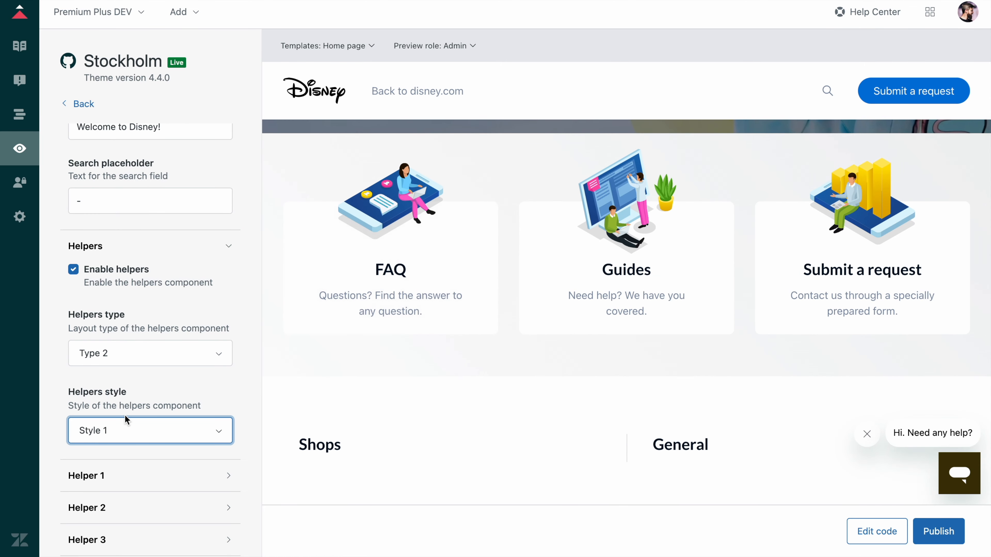
scroll(126, 419, down, 2)
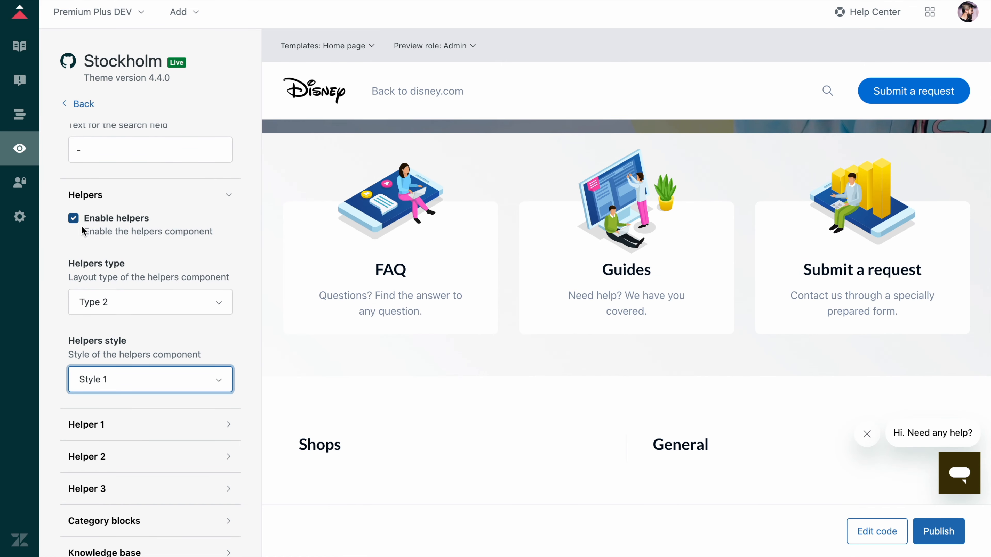
click(927, 533)
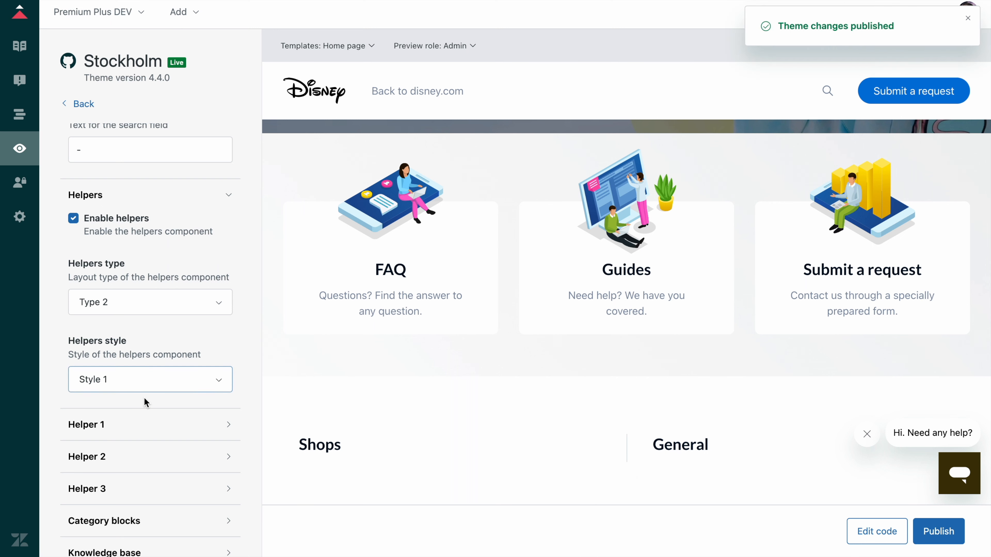
Step: Replace the secondary icon of Helper 1 with the action_01 image from the HC Demo folder
click(145, 429)
scroll(148, 433, down, 3)
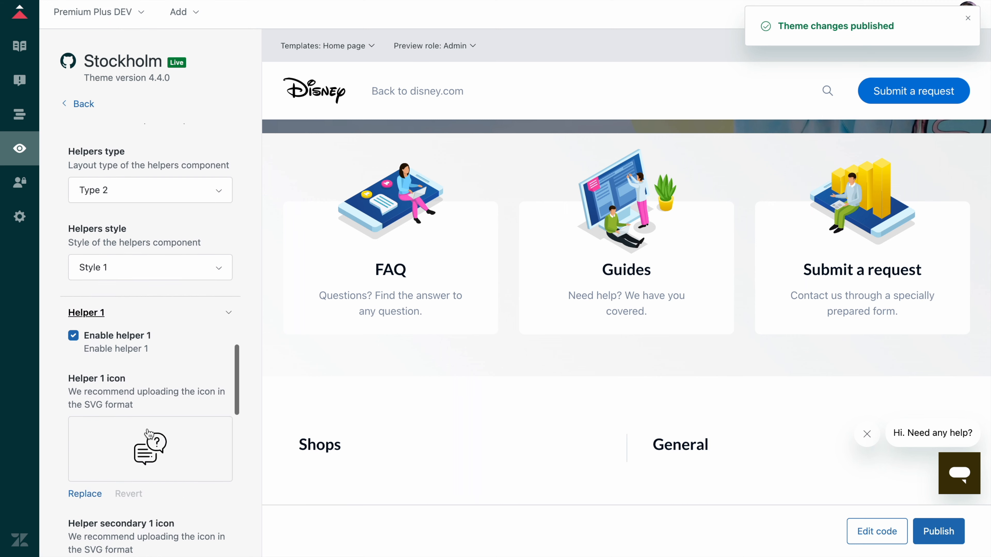
scroll(115, 391, down, 6)
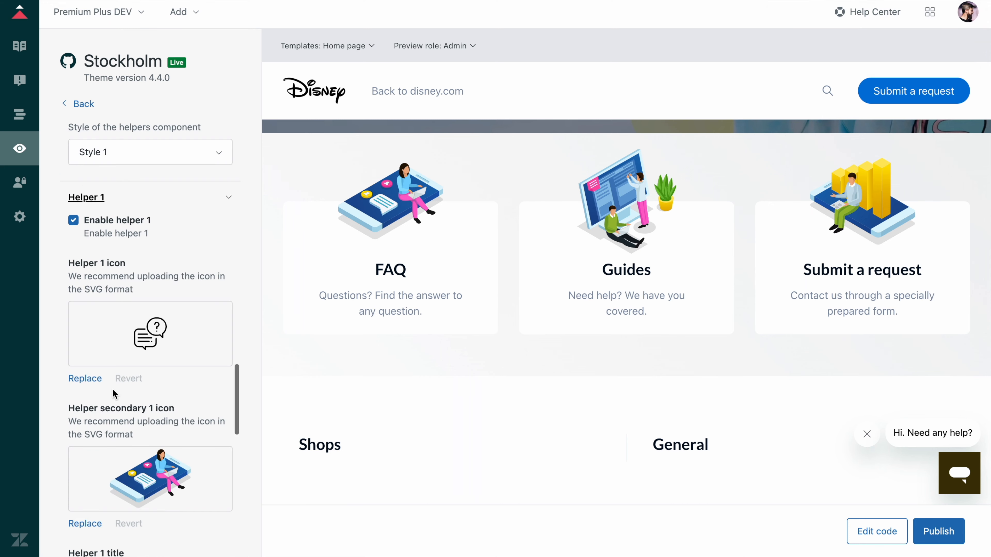
click(91, 395)
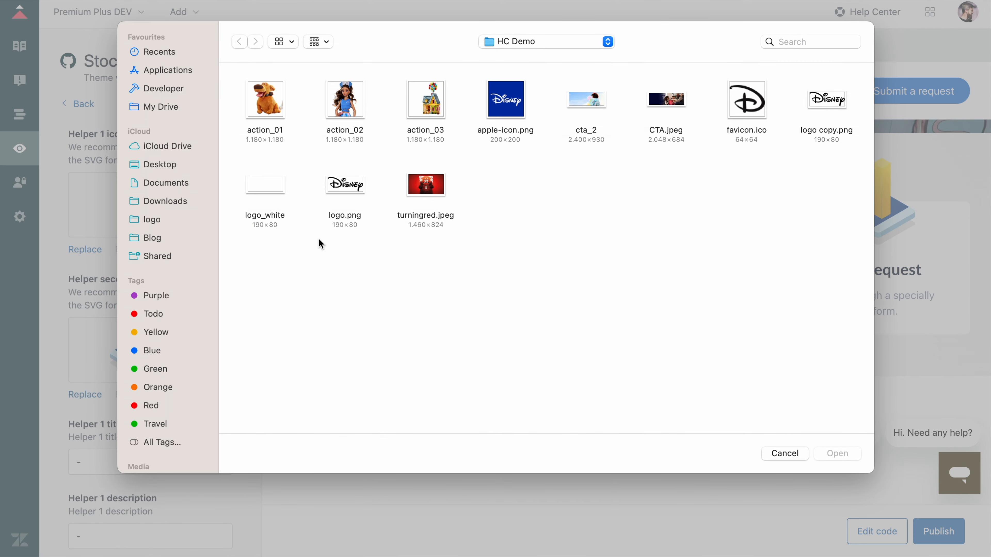
double_click(266, 114)
scroll(175, 429, down, 1)
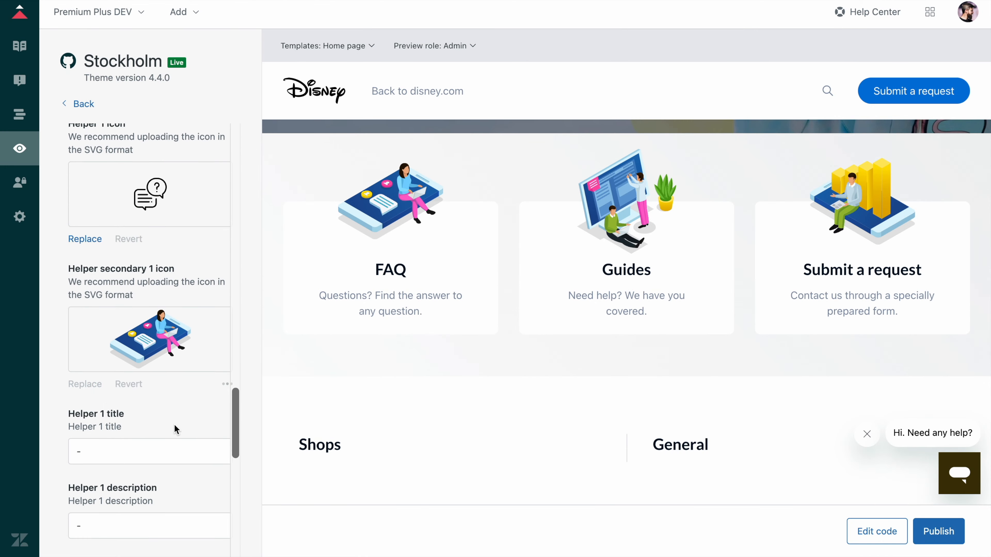
click(174, 425)
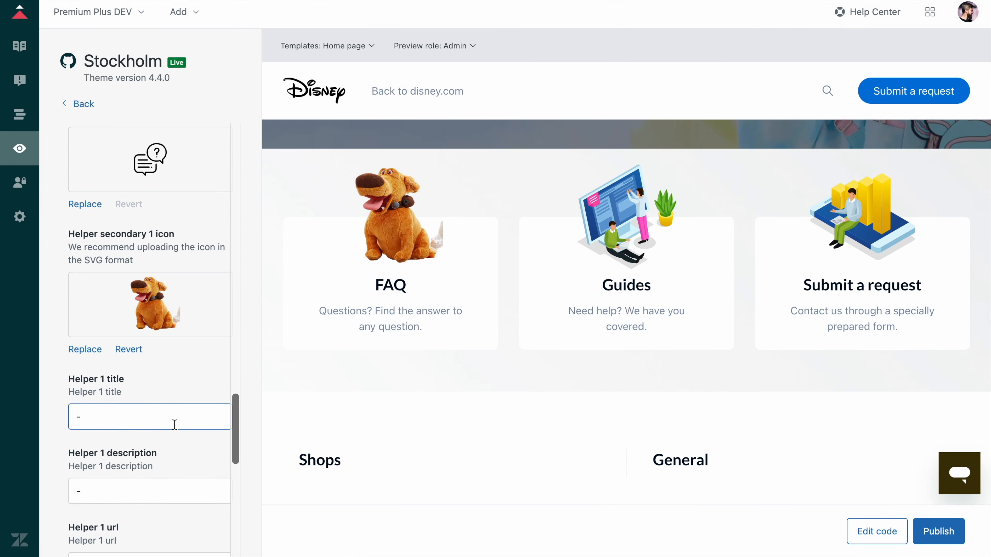
Step: Replace the secondary icon of Helper 2 with the action_02 image from the HC Demo folder
scroll(137, 390, down, 7)
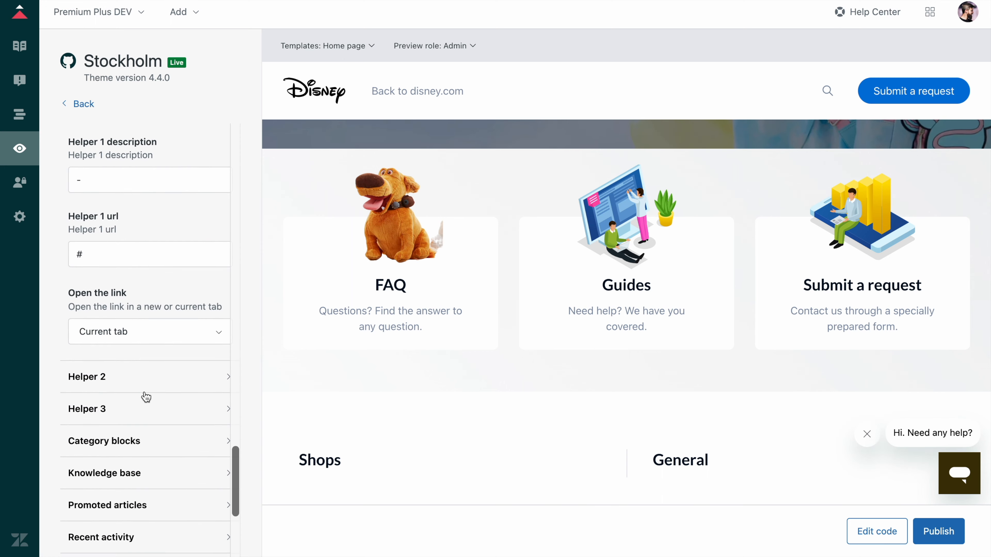
click(145, 384)
scroll(144, 431, down, 5)
click(94, 502)
click(339, 113)
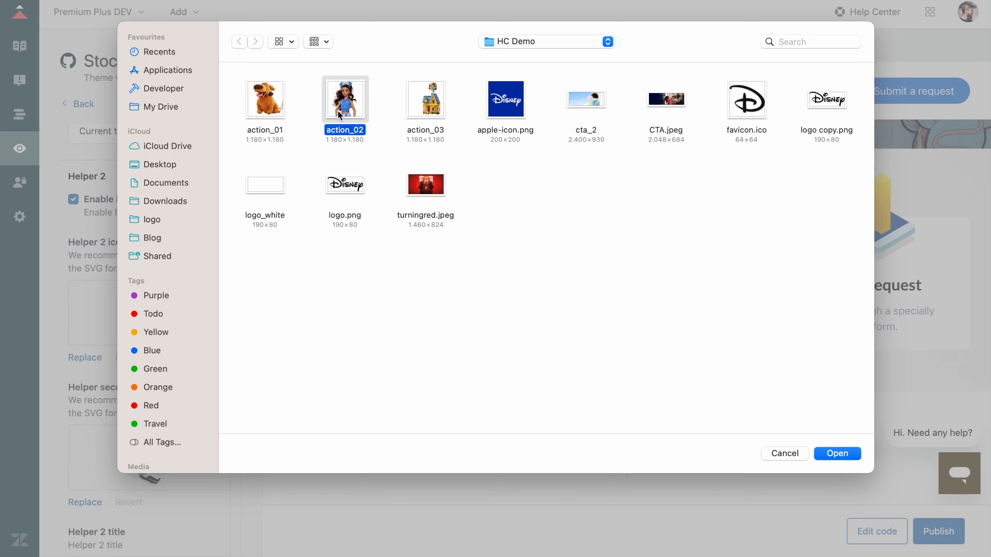
double_click(339, 113)
scroll(137, 434, down, 3)
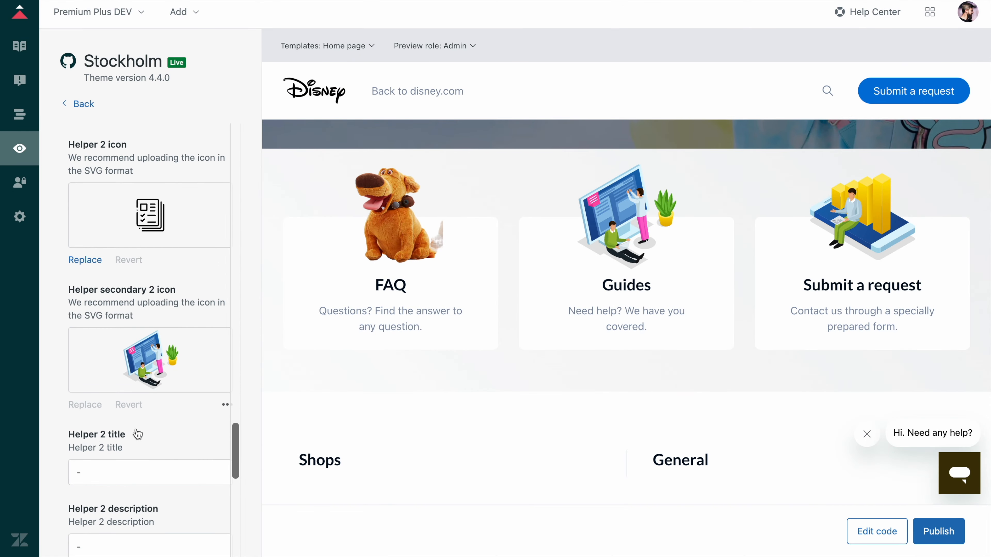
scroll(136, 427, down, 1)
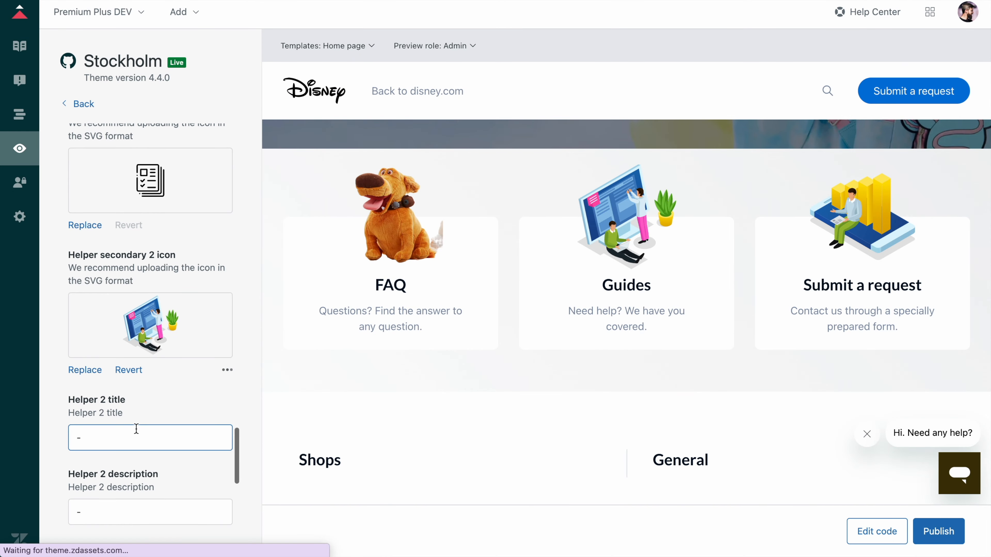
Step: Replace the secondary icon of Helper 3 with the action_03 image from the HC Demo folder
scroll(168, 393, down, 3)
scroll(126, 420, down, 8)
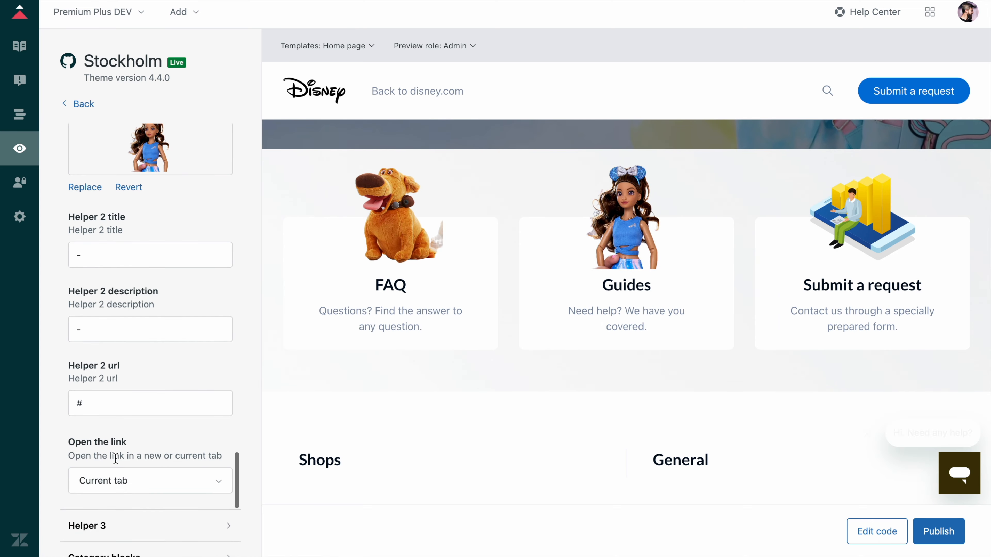
click(137, 318)
scroll(136, 318, down, 5)
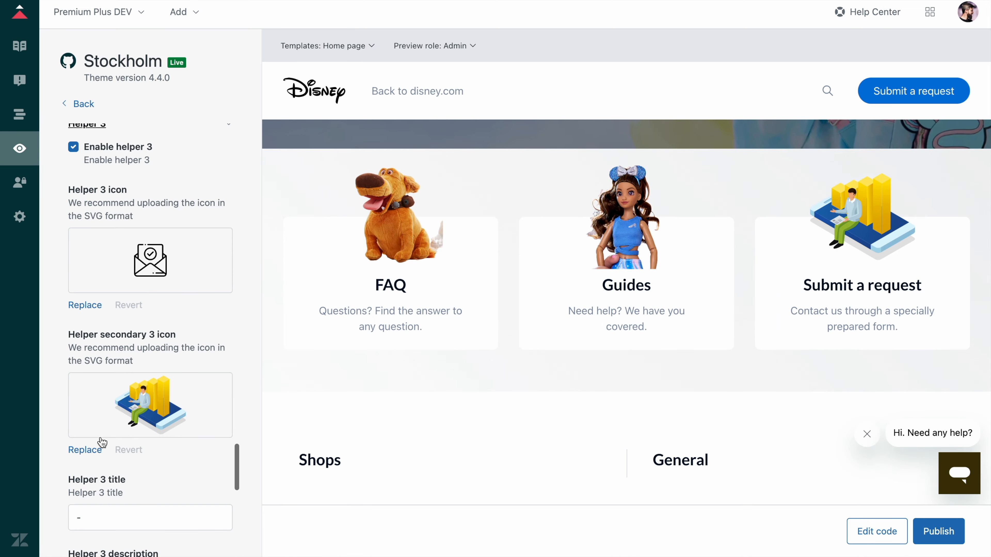
click(93, 450)
double_click(425, 105)
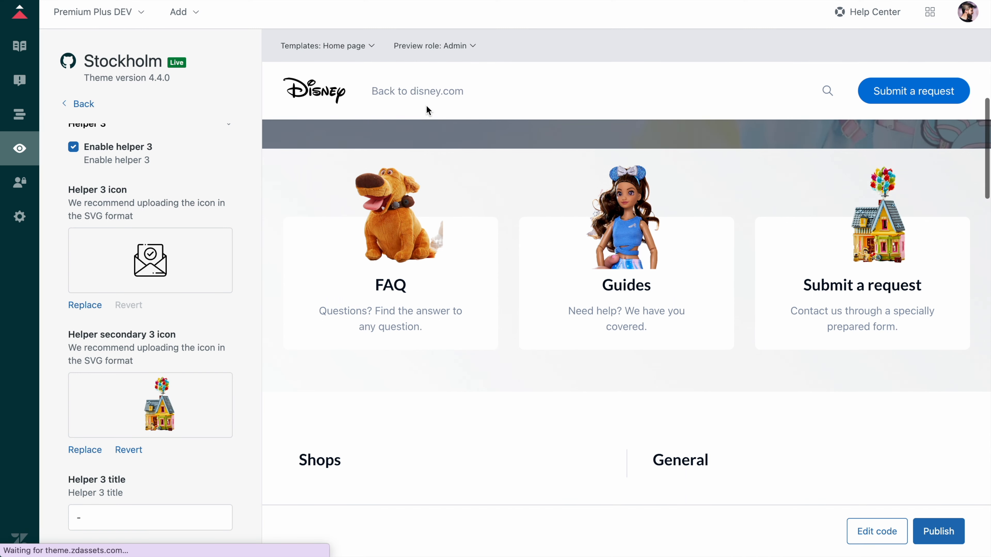
Step: Set the Helper 3 title to "About the parks" and its description to "All about disney land and world"
scroll(182, 334, down, 4)
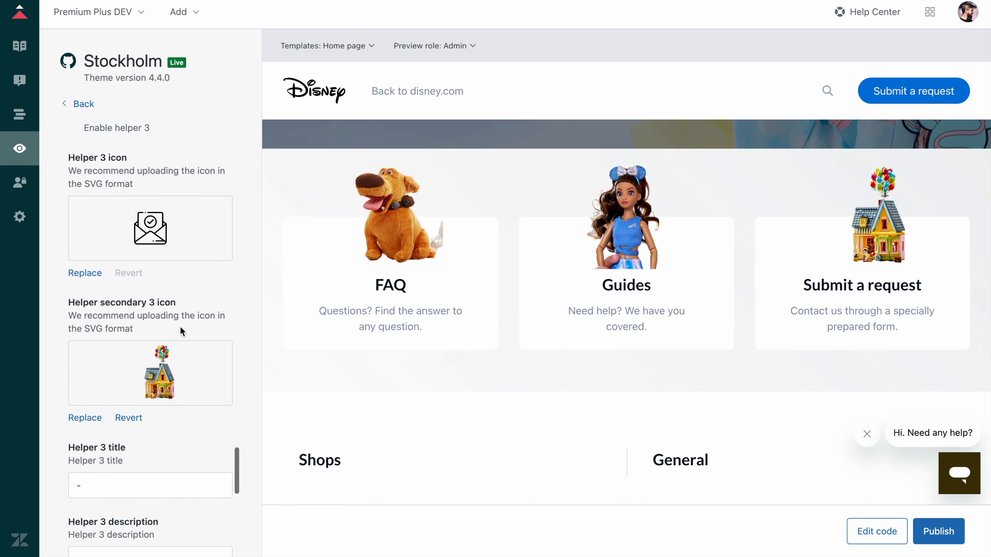
double_click(105, 359)
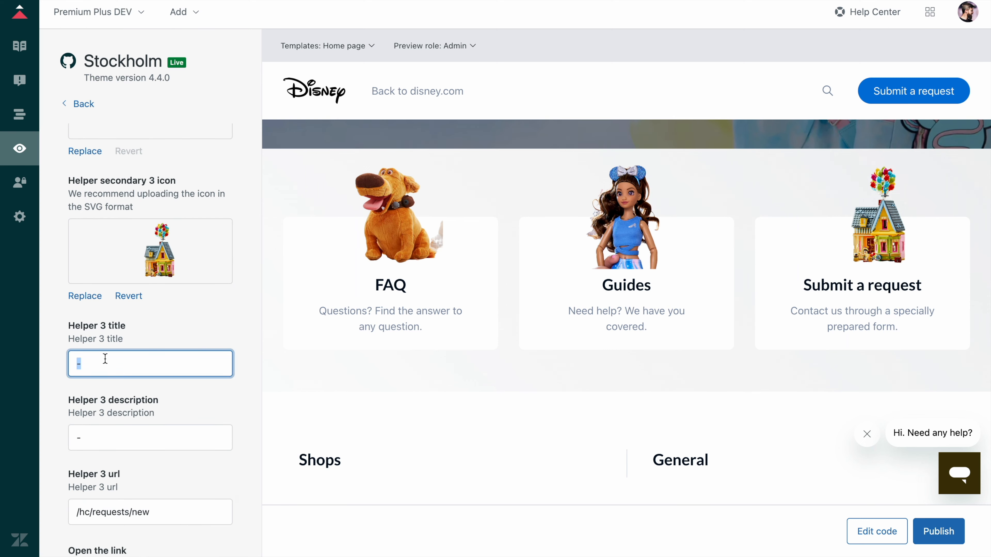
text(About the parks)
double_click(78, 437)
text(A)
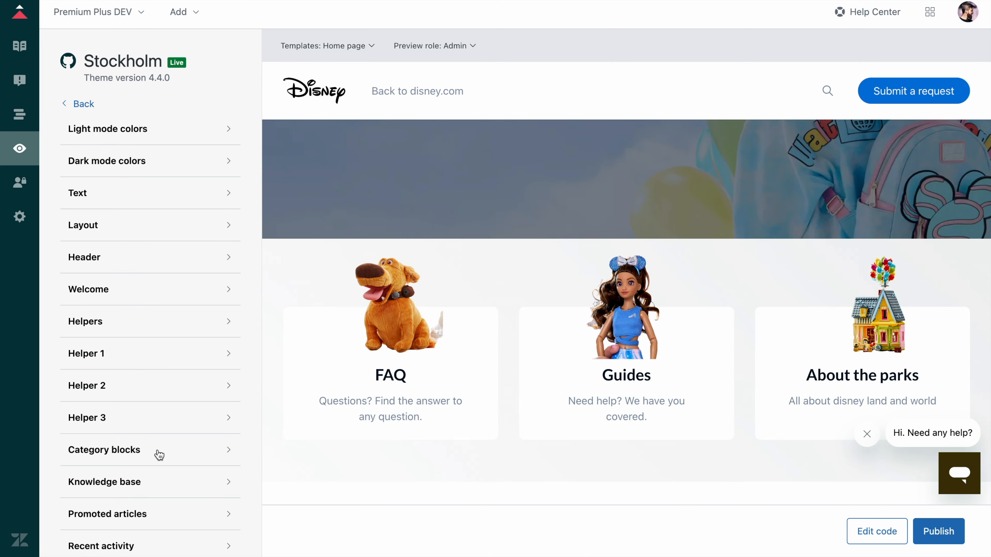
Step: Check the category blocks in the home page preview, open the General category and its Jolly Roger article, and return to the home page
scroll(162, 454, down, 1)
scroll(383, 406, down, 10)
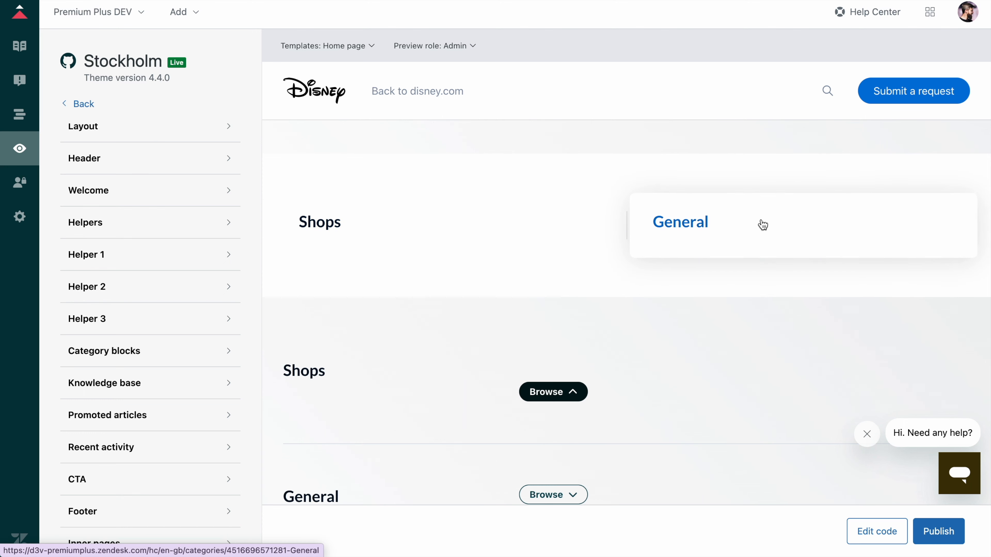
click(343, 224)
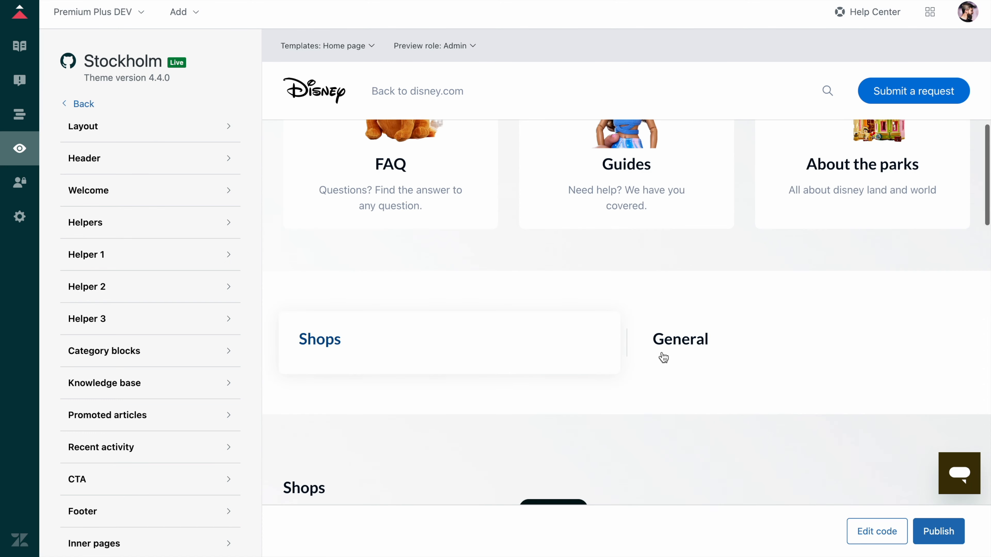
click(674, 337)
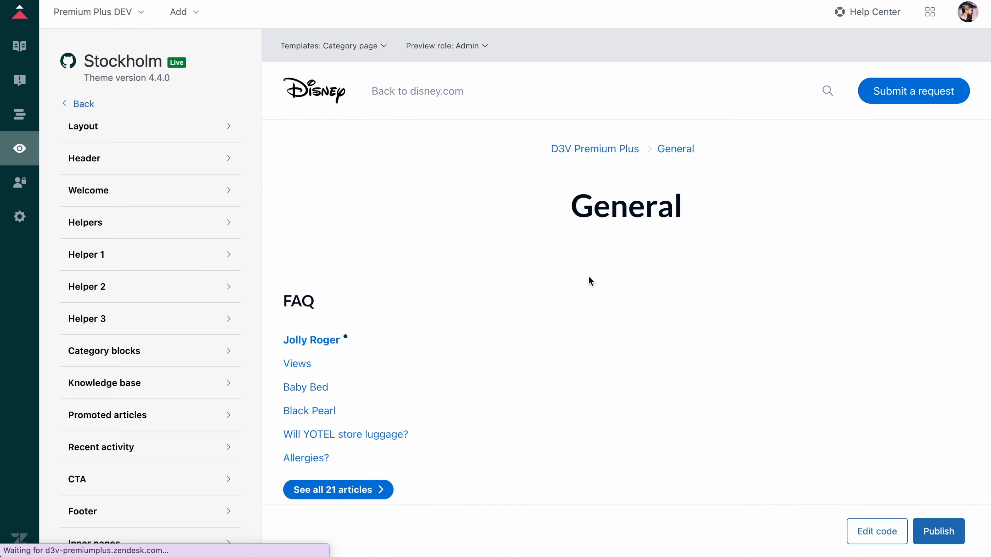
click(310, 341)
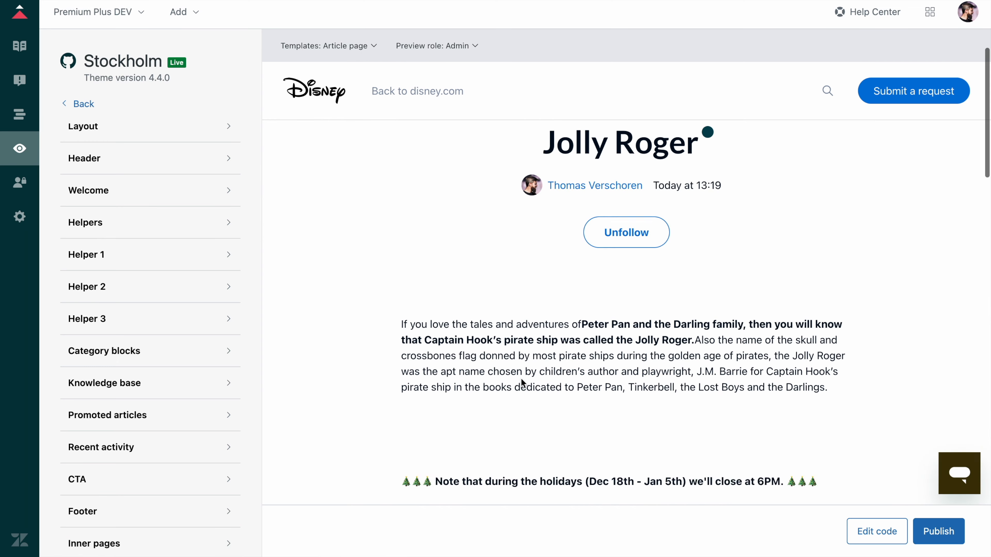
scroll(521, 379, down, 2)
scroll(520, 377, up, 3)
click(310, 90)
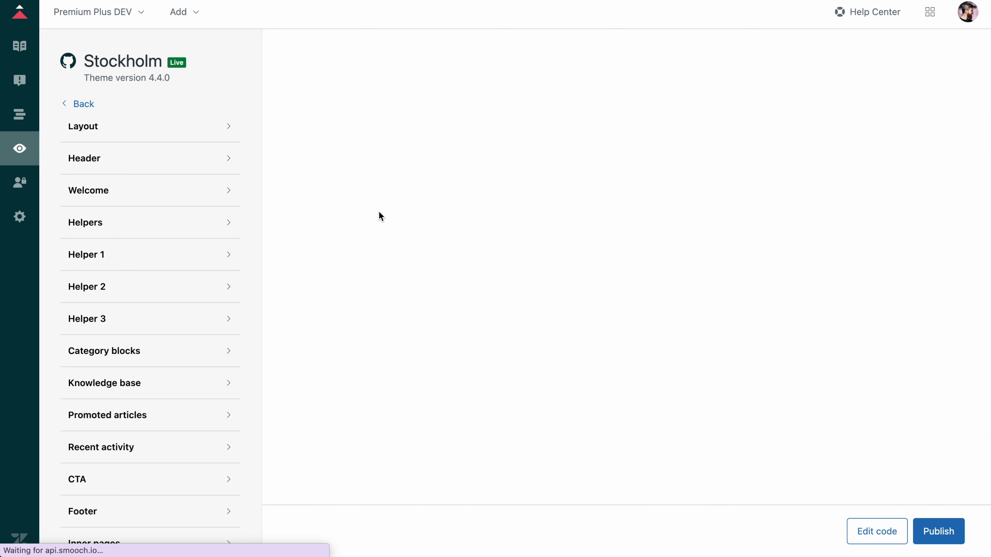
Step: Examine the knowledge base section of the home page preview with the General category's article list expanded
scroll(423, 362, down, 5)
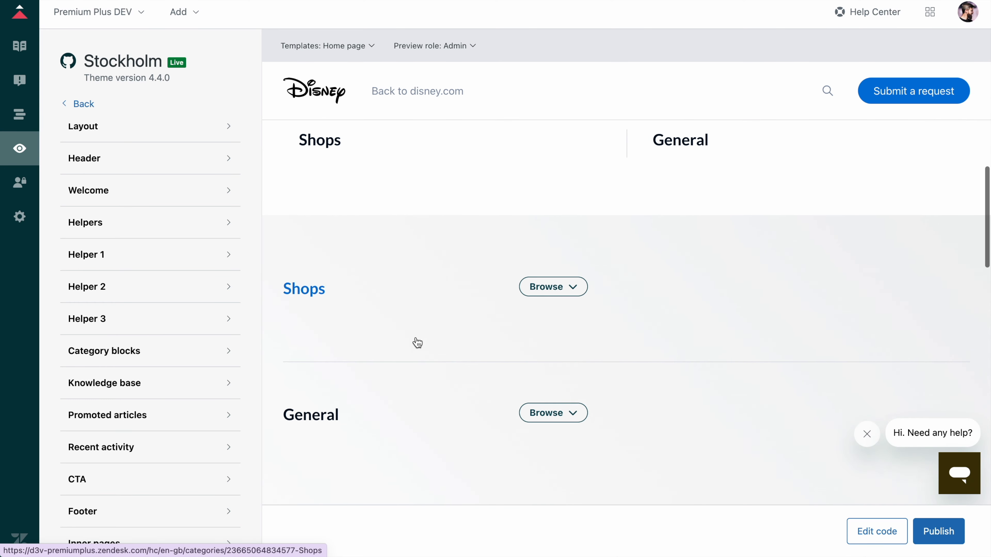
scroll(557, 252, down, 5)
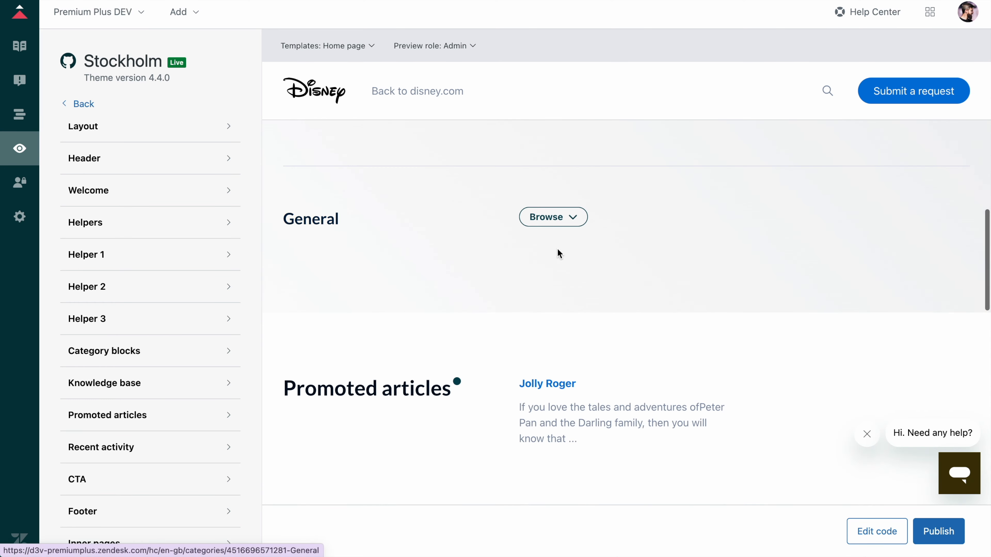
click(561, 216)
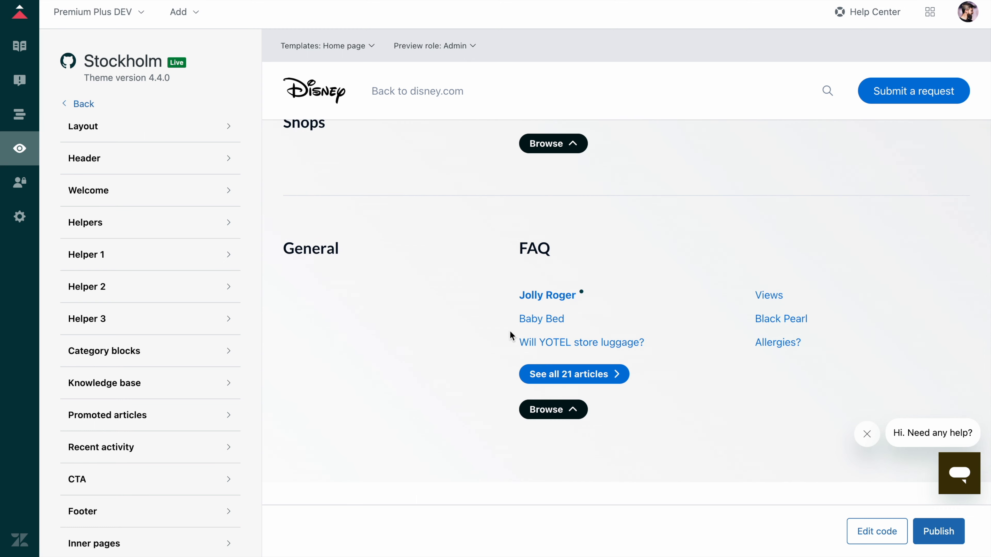
scroll(444, 350, up, 5)
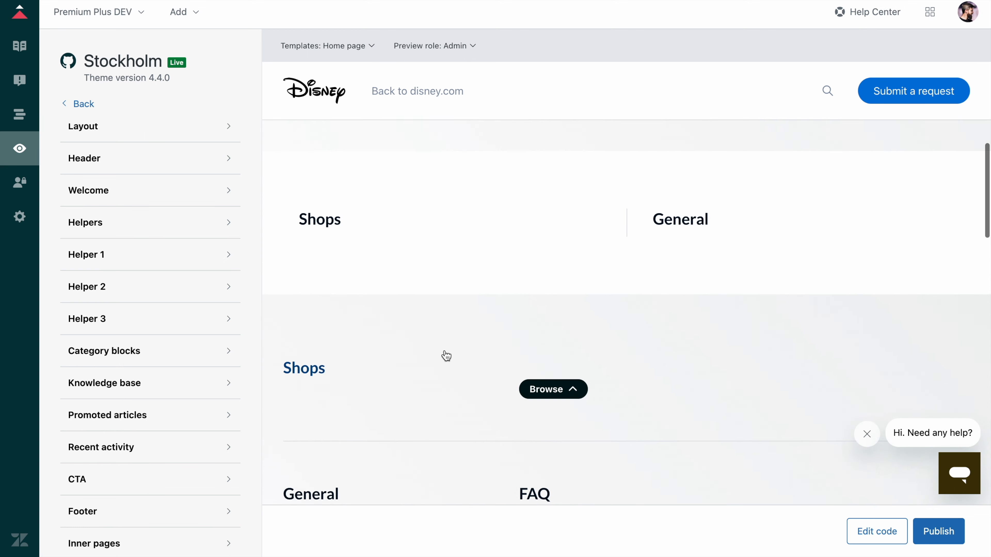
scroll(425, 351, down, 4)
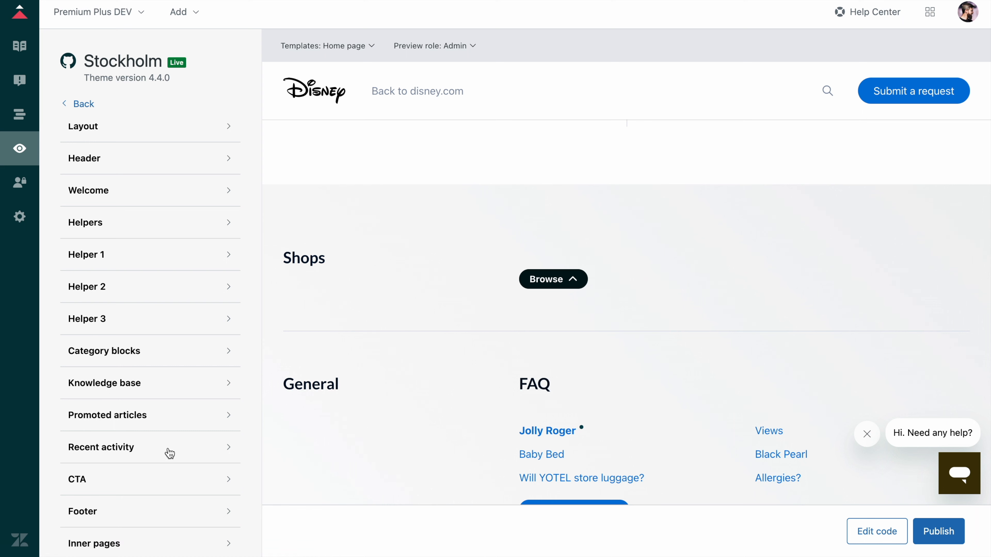
Step: Disable the knowledge base component in the theme settings
click(189, 385)
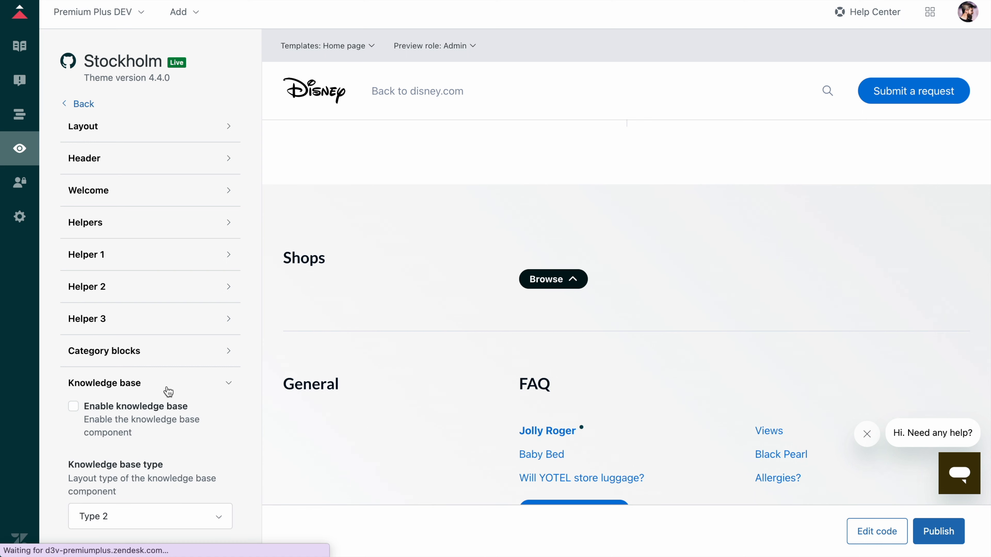
click(169, 384)
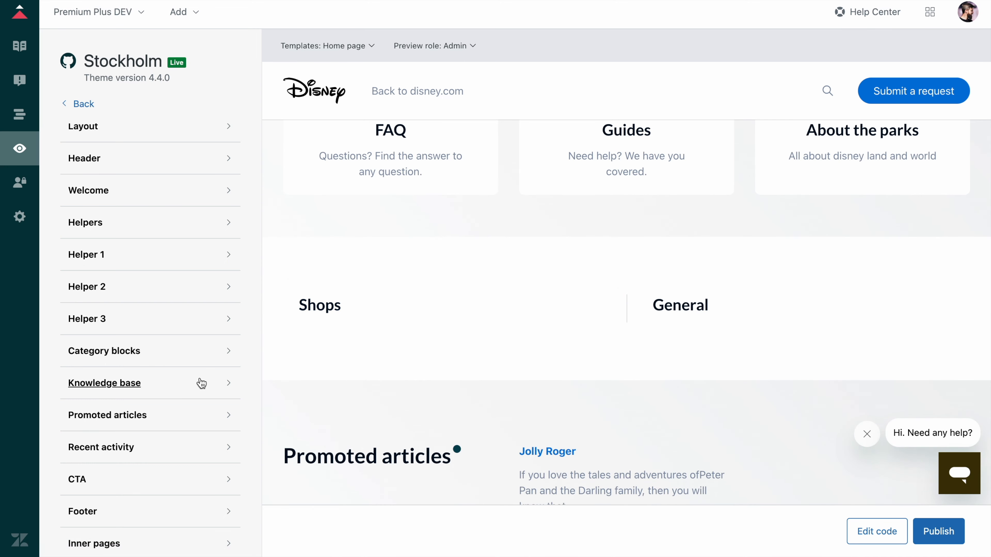
click(229, 384)
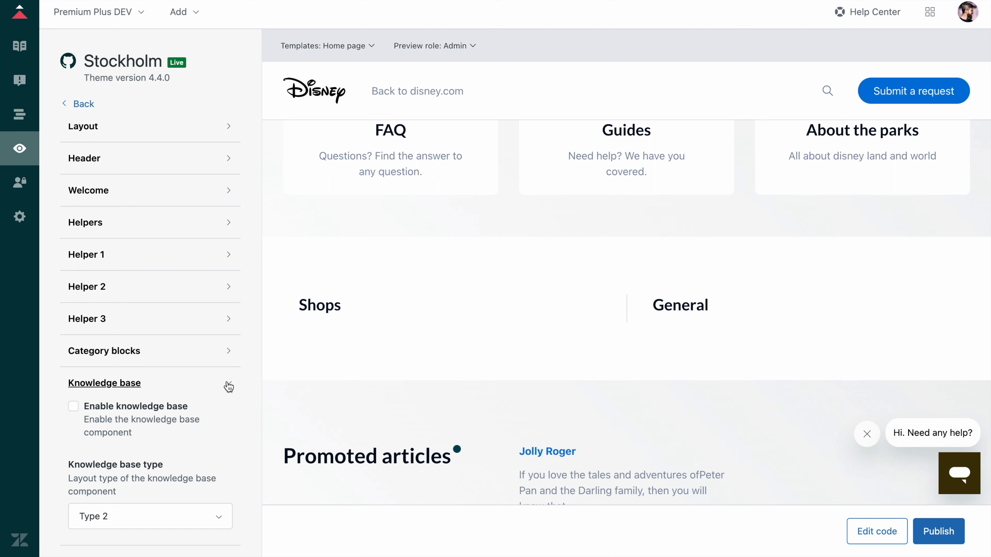
Step: Set the category blocks type to Type 1 and publish the theme changes
click(164, 347)
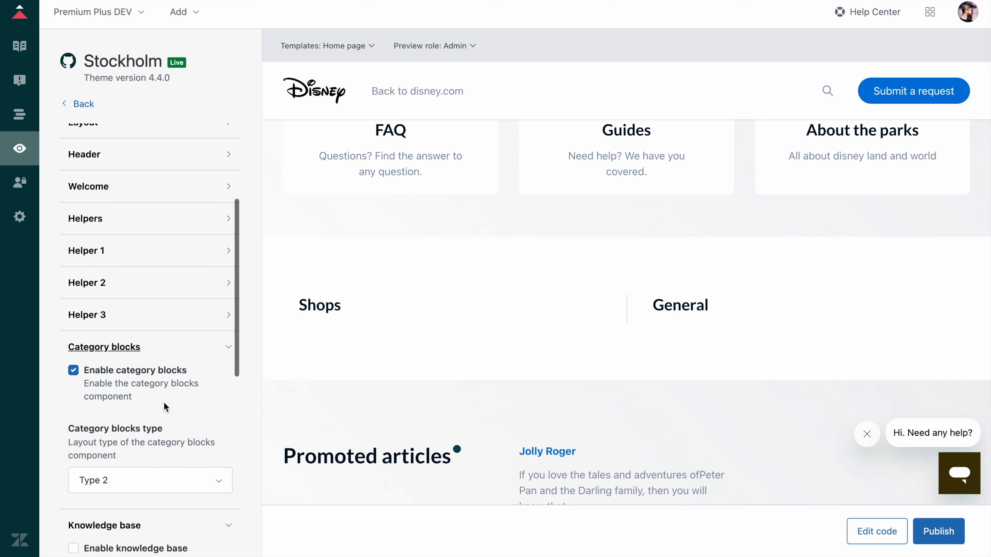
scroll(156, 421, down, 2)
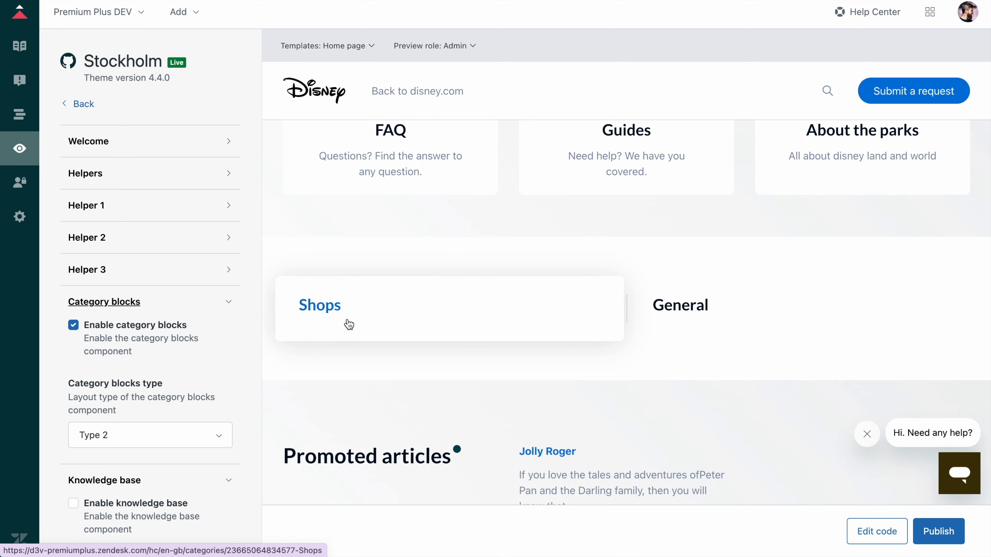
click(170, 436)
click(161, 468)
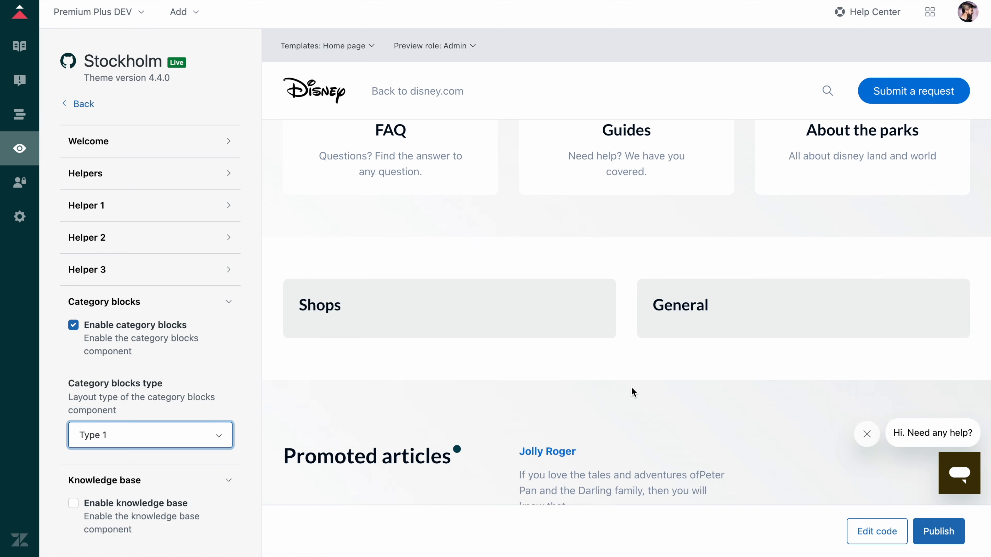
scroll(161, 396, down, 5)
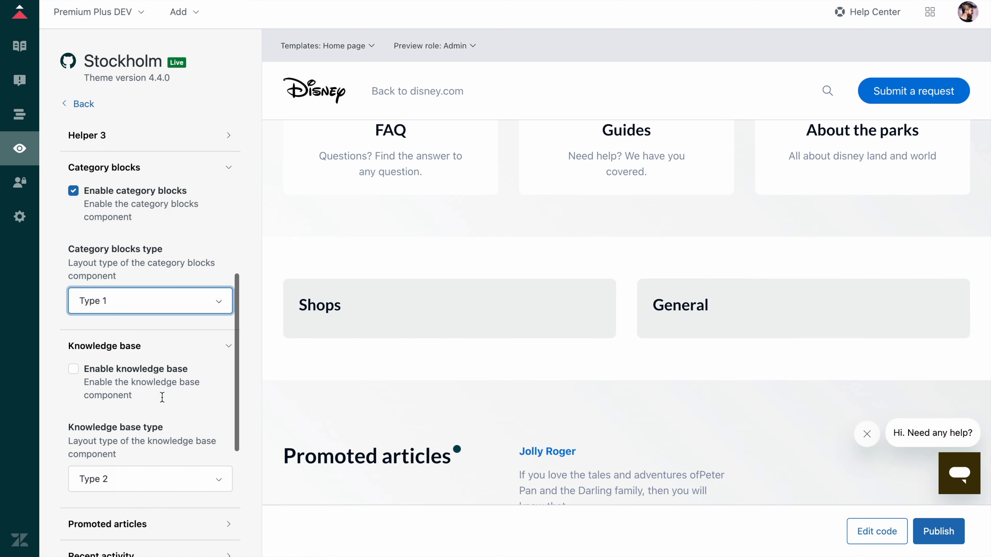
click(949, 543)
Step: Review the home page preview from the welcome banner through the helper and category blocks to the promoted articles
scroll(518, 367, down, 3)
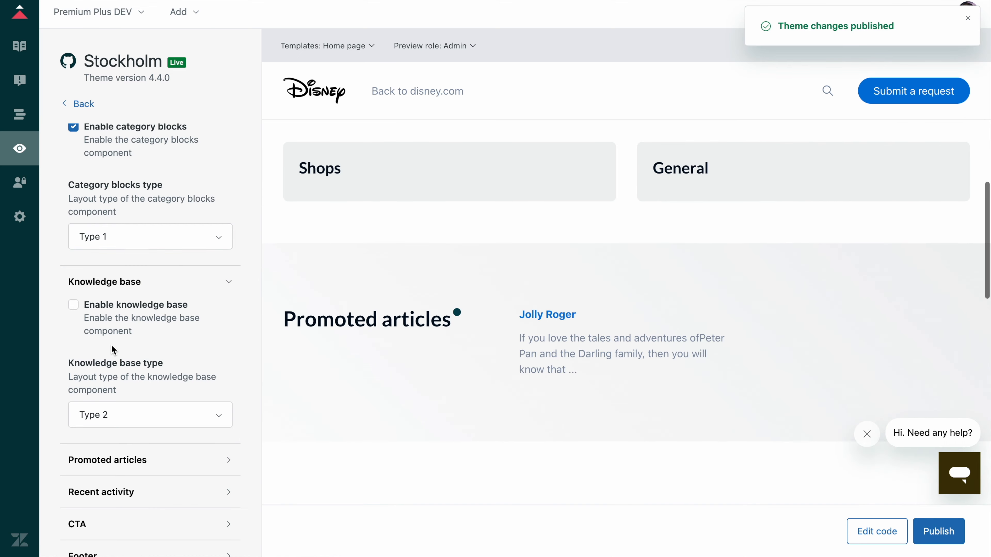
scroll(110, 345, down, 3)
scroll(505, 246, up, 5)
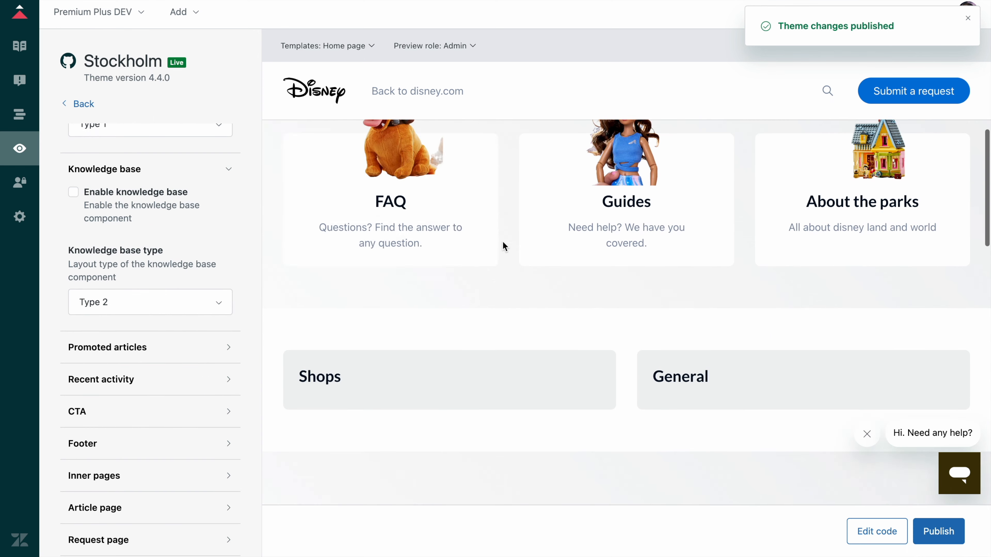
scroll(876, 228, up, 8)
scroll(643, 279, down, 10)
scroll(708, 312, down, 4)
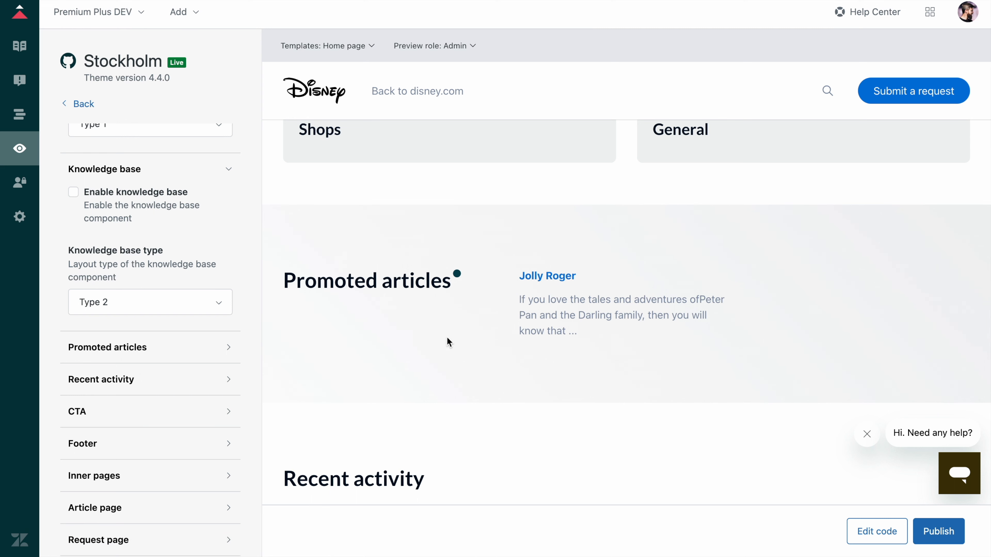
scroll(446, 336, down, 2)
Step: Set the promoted articles type to Type 1
click(183, 349)
scroll(145, 421, down, 1)
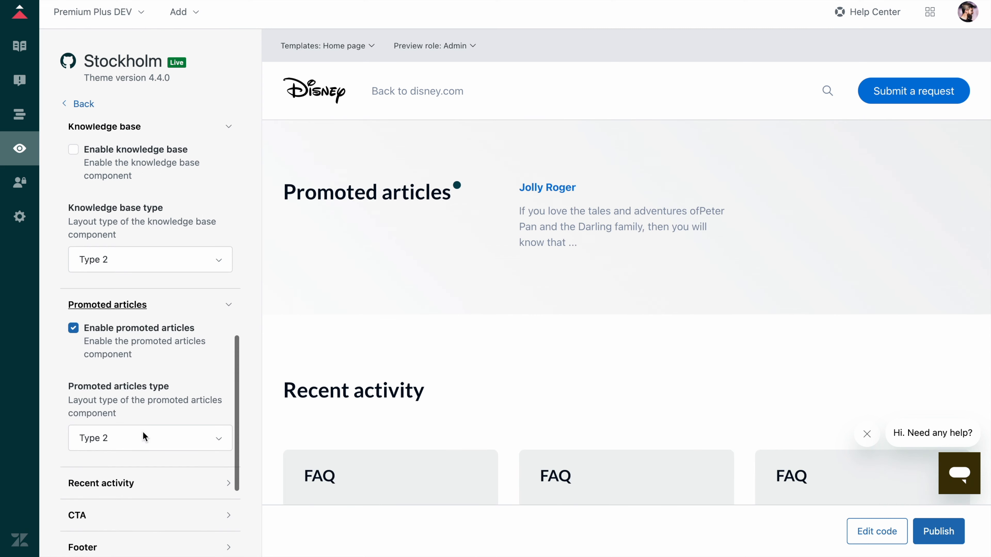
click(135, 442)
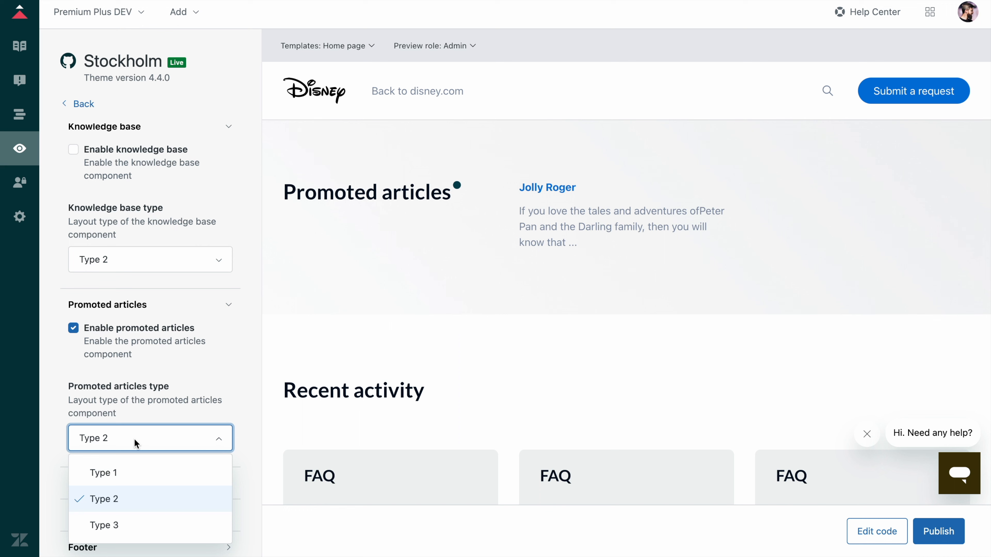
click(135, 475)
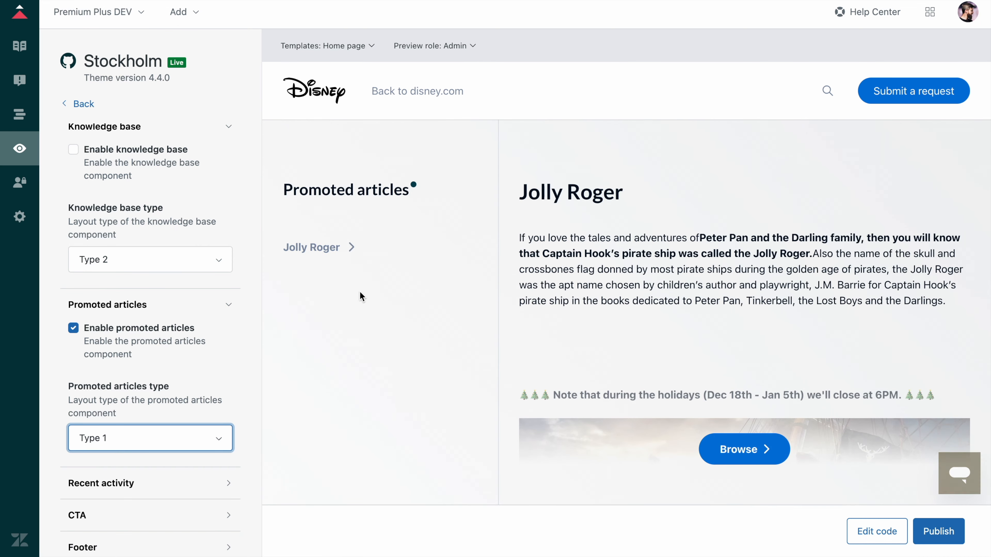
Step: Inspect the promoted articles layout in the home page preview, along with the neighbouring category blocks and recent activity section
scroll(595, 334, down, 4)
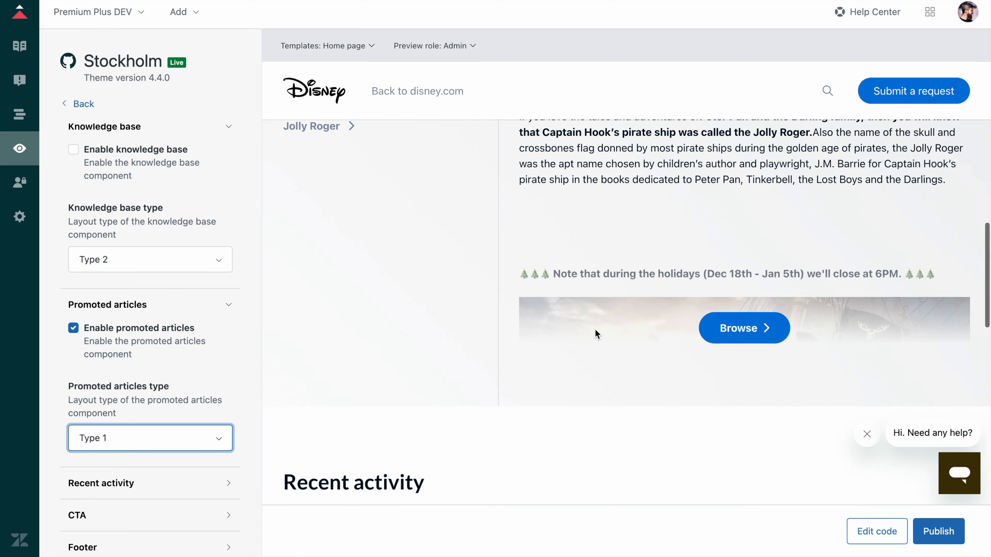
scroll(596, 333, up, 5)
scroll(595, 333, down, 1)
scroll(599, 304, down, 1)
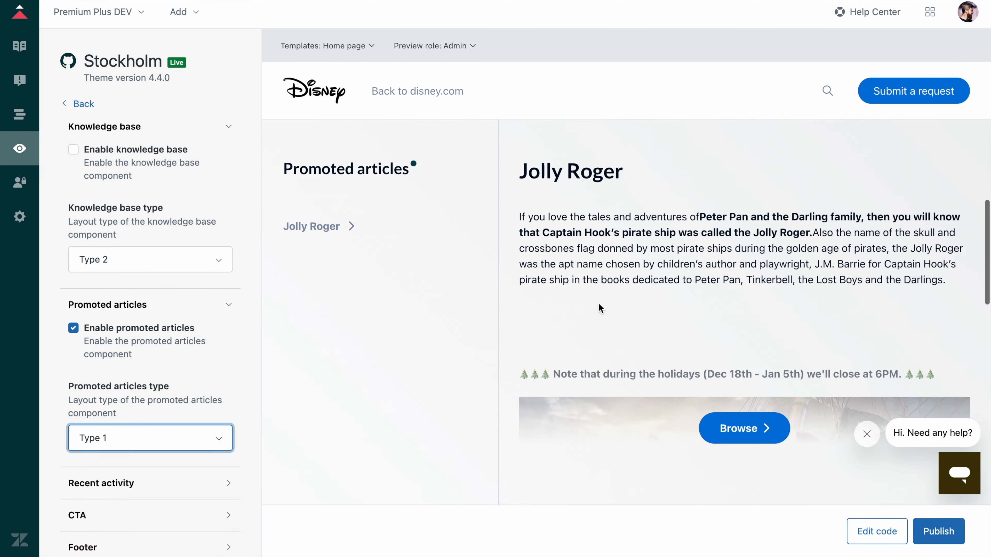
scroll(599, 308, down, 1)
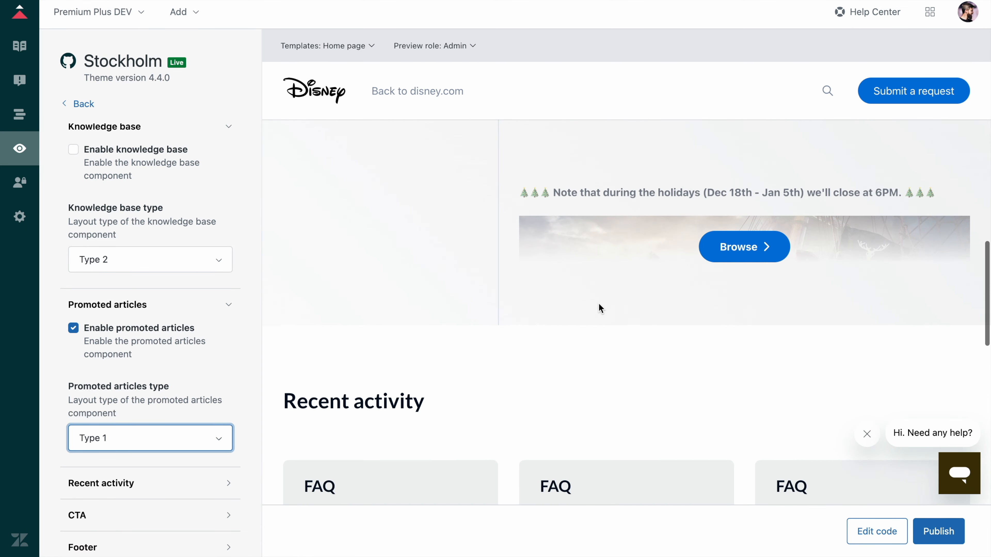
scroll(598, 306, up, 10)
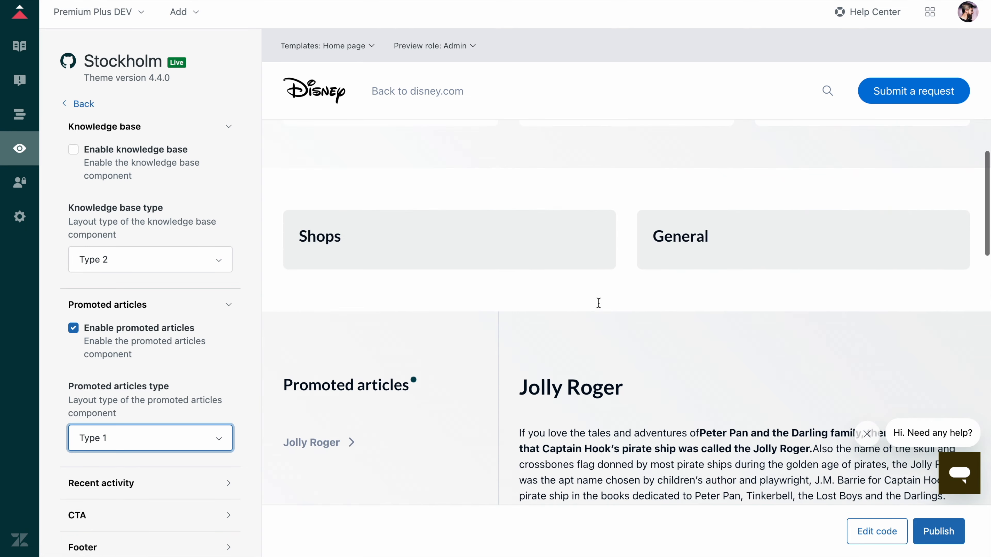
scroll(646, 341, down, 8)
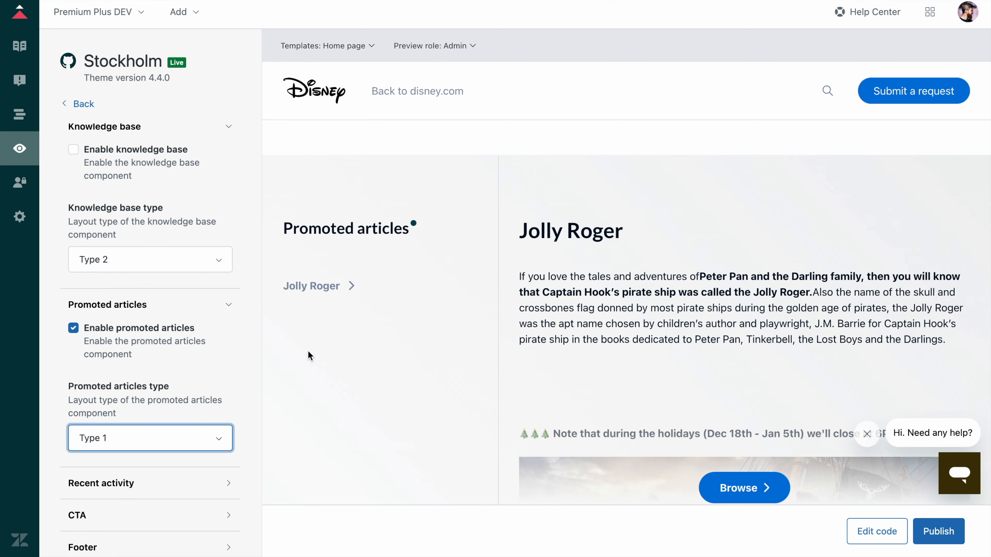
scroll(171, 404, down, 3)
scroll(454, 382, down, 6)
scroll(454, 382, down, 5)
Step: Set the recent activity type to Type 1 and disable the recent activity component
click(148, 373)
scroll(113, 376, down, 3)
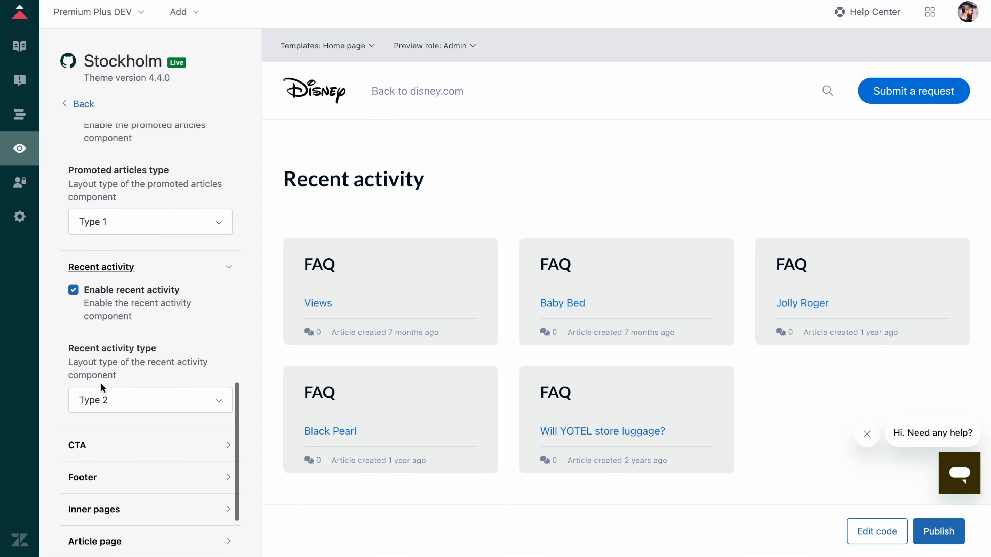
click(99, 399)
click(111, 433)
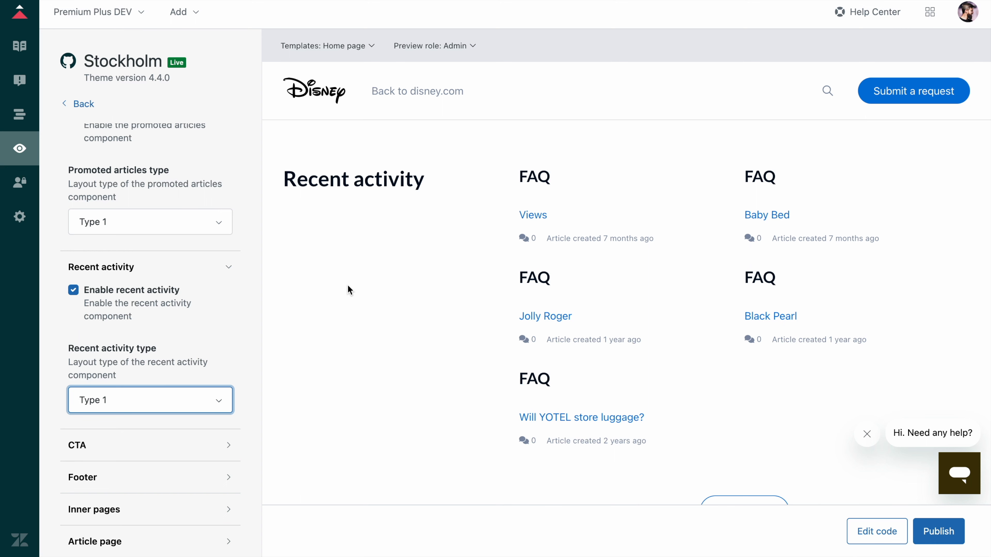
click(73, 290)
Step: Look over the whole home page preview and publish the theme changes
scroll(579, 329, down, 20)
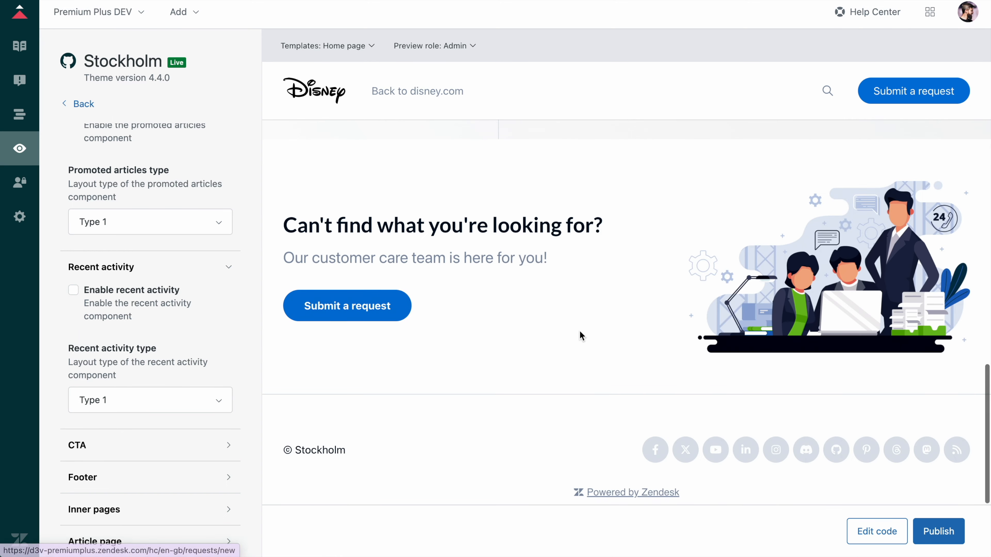
scroll(579, 329, up, 20)
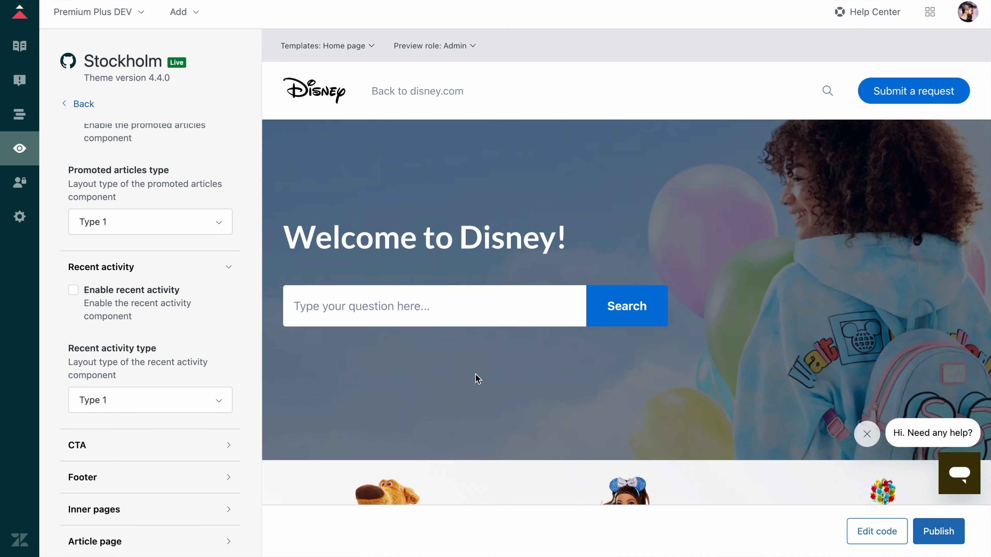
scroll(434, 367, down, 10)
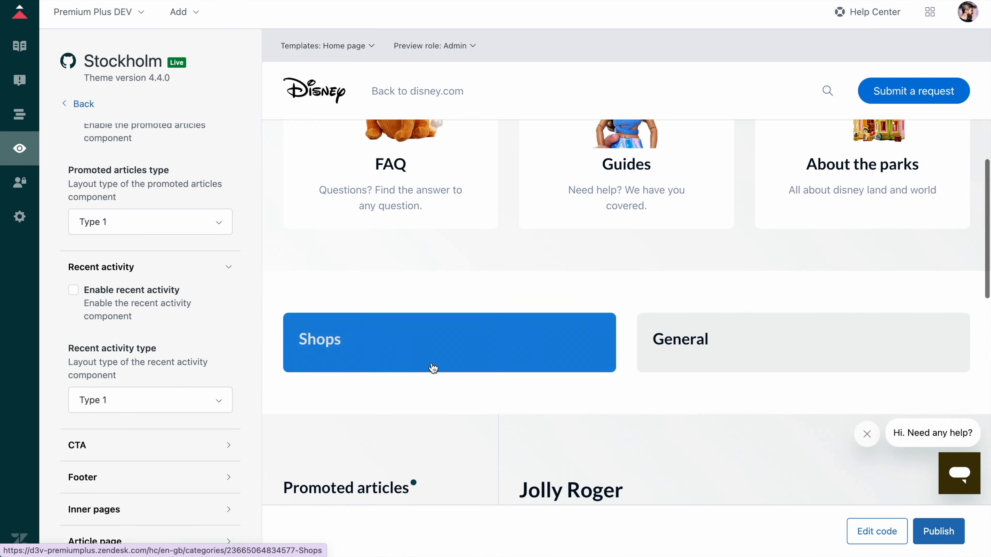
scroll(590, 251, down, 10)
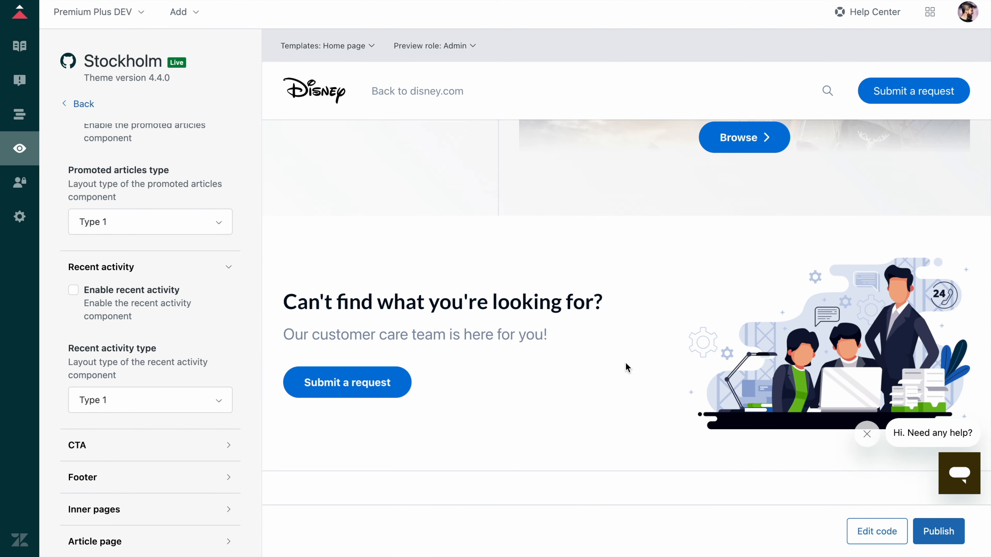
click(941, 538)
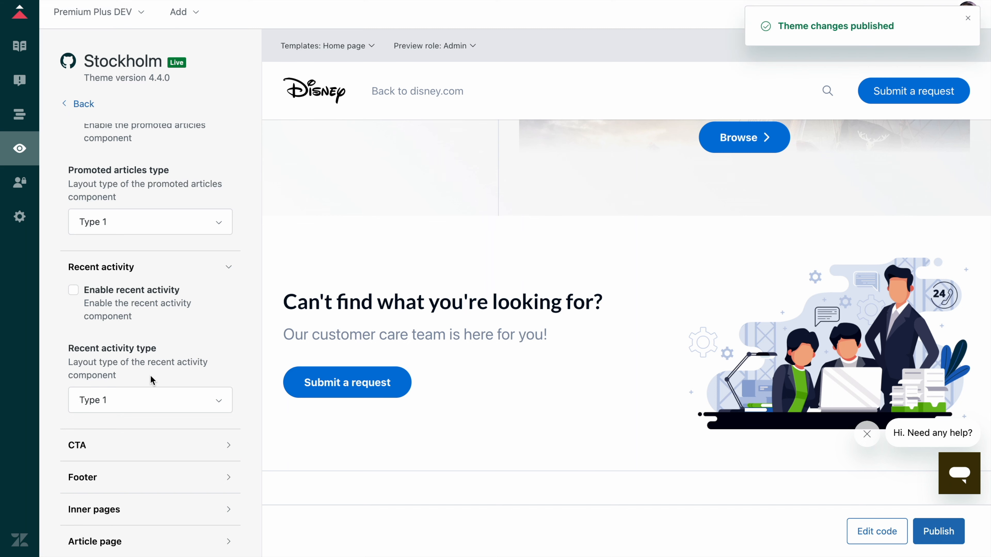
Step: Open the theme's CTA settings and set the CTA type to Type 1
scroll(152, 369, down, 3)
click(157, 362)
scroll(156, 357, down, 3)
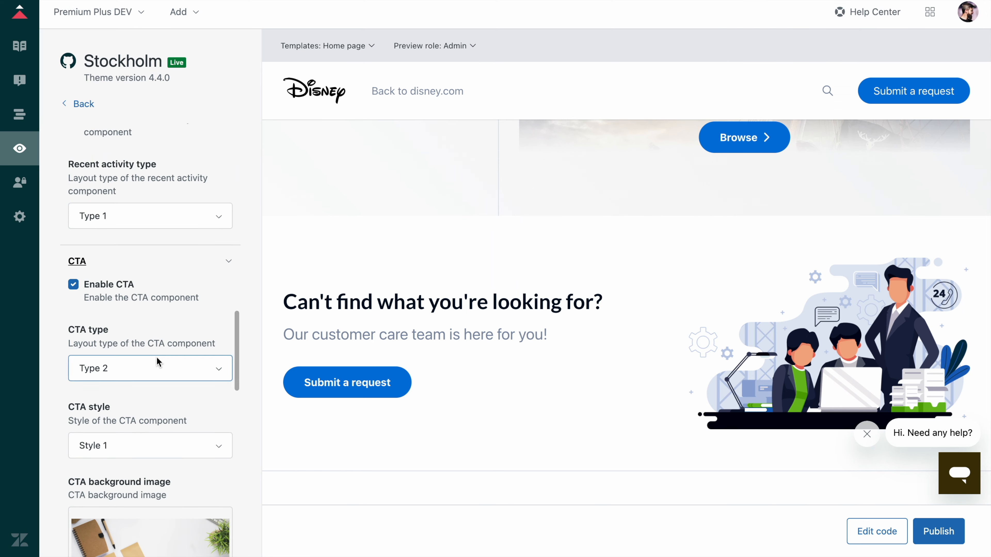
scroll(157, 359, down, 3)
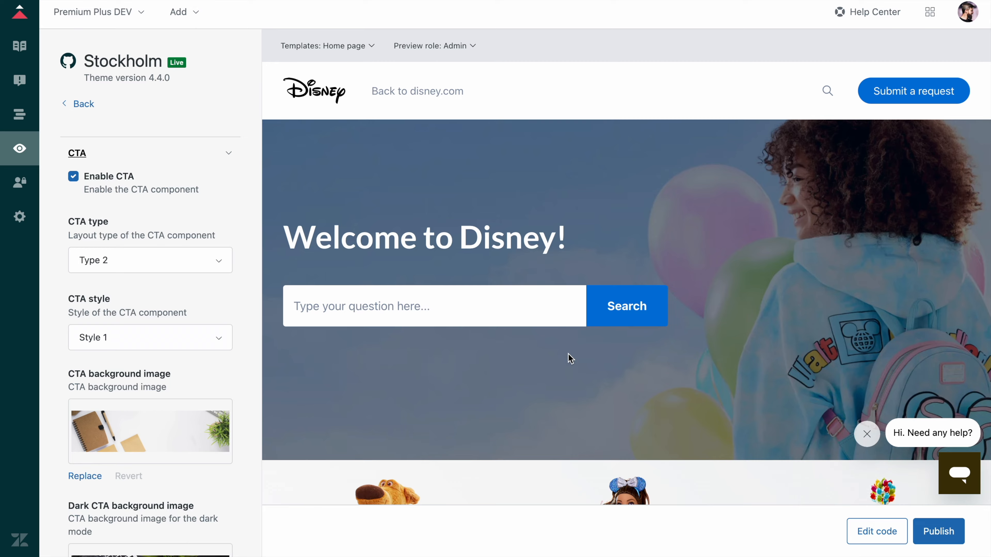
scroll(568, 353, down, 15)
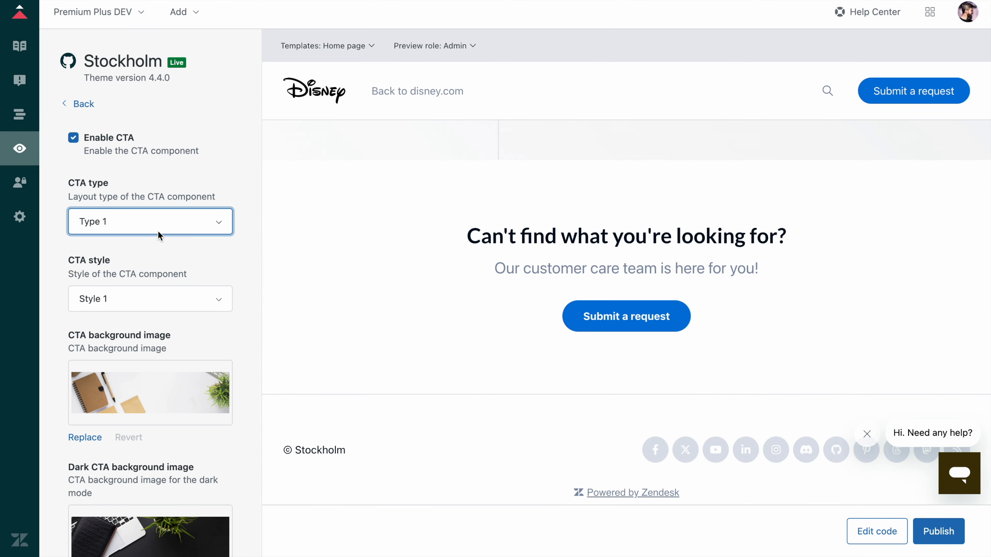
Step: Set the CTA type to Type 2, try Style 2, and set the CTA style to Style 3
click(158, 228)
click(141, 280)
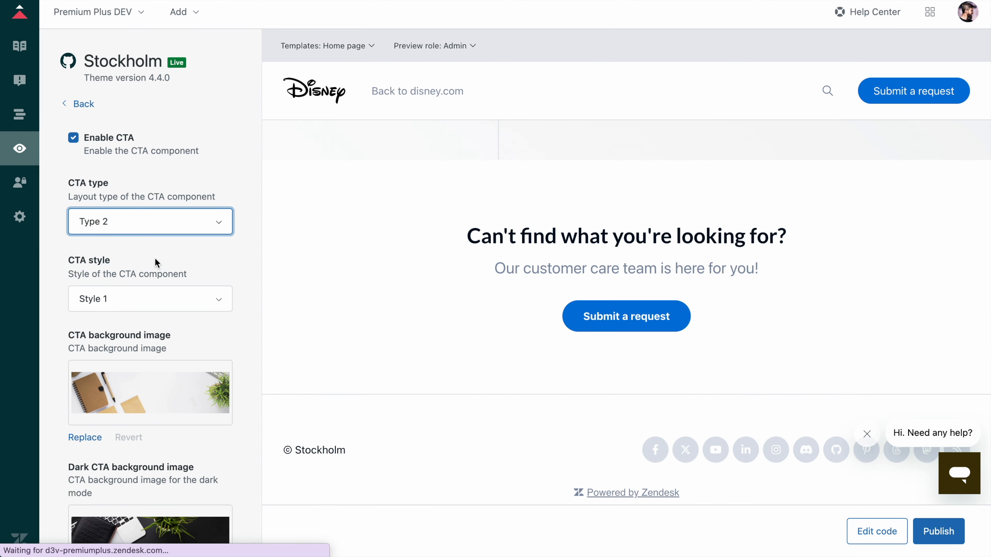
click(150, 306)
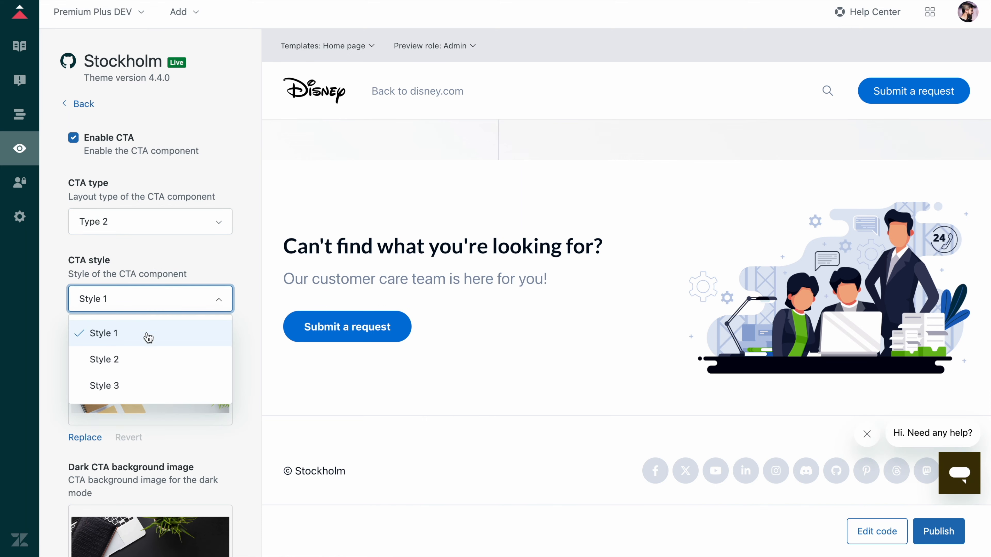
click(145, 353)
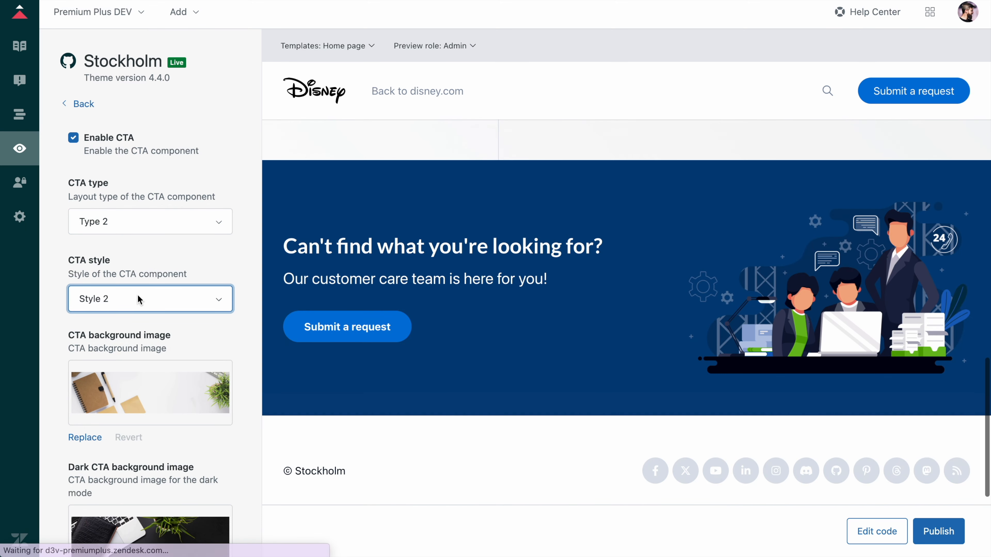
click(140, 299)
click(143, 386)
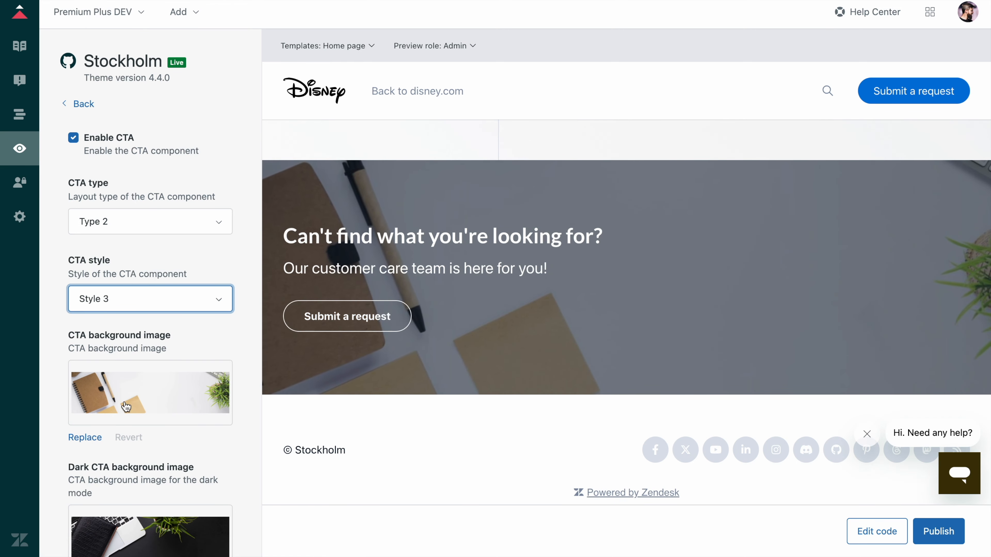
Step: Replace the CTA background image with CTA.jpeg from the HC Demo folder
scroll(95, 442, down, 1)
scroll(94, 442, down, 1)
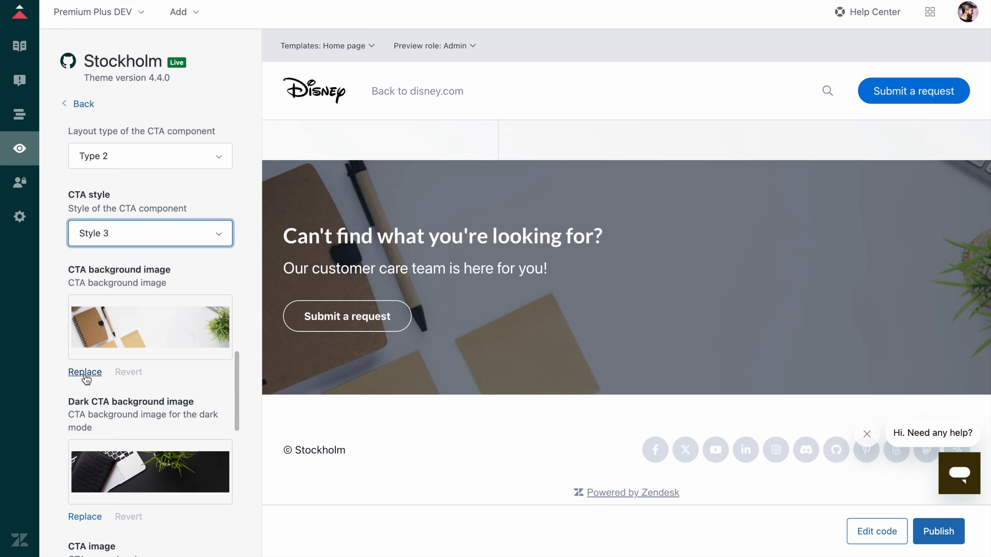
click(85, 372)
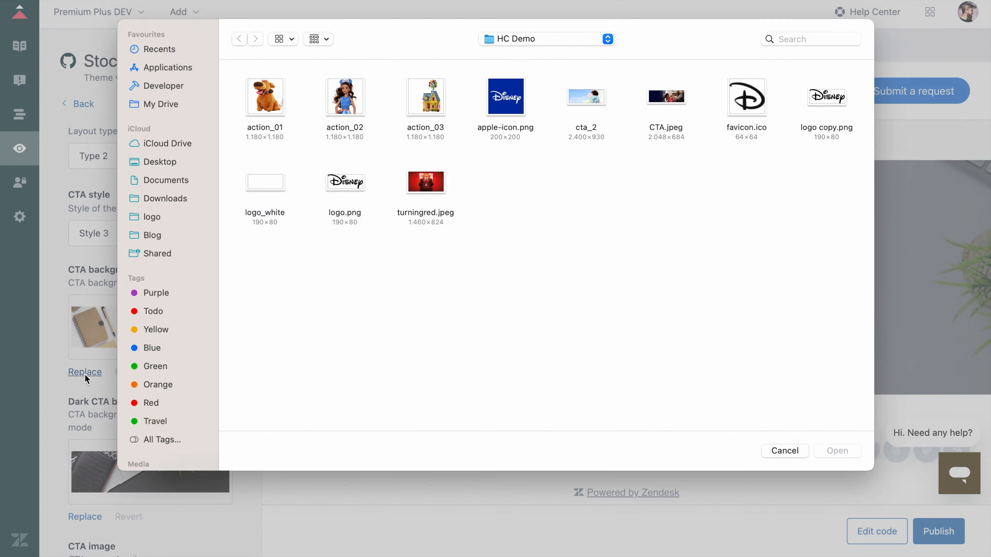
double_click(660, 93)
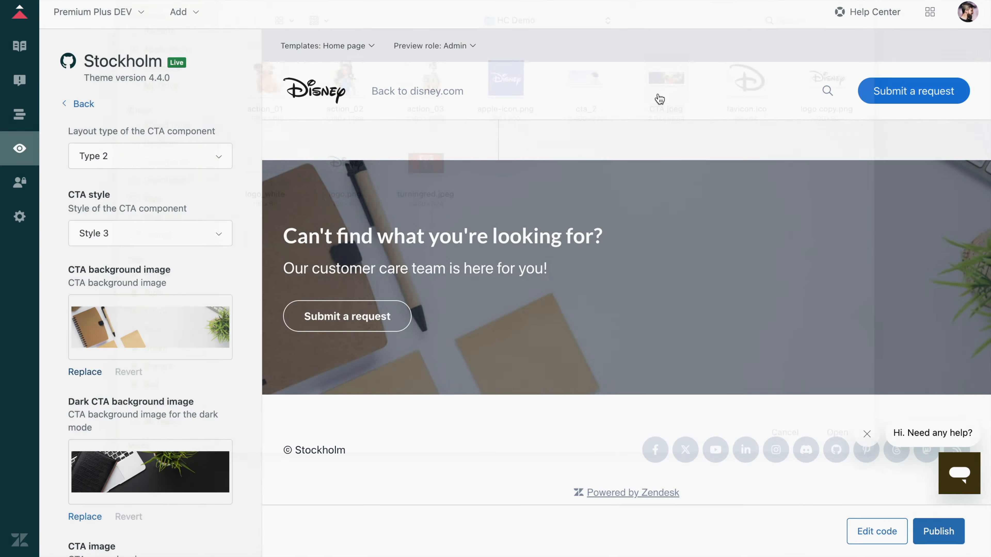
Step: Replace the dark mode CTA background image with CTA.jpeg as well
scroll(131, 382, down, 1)
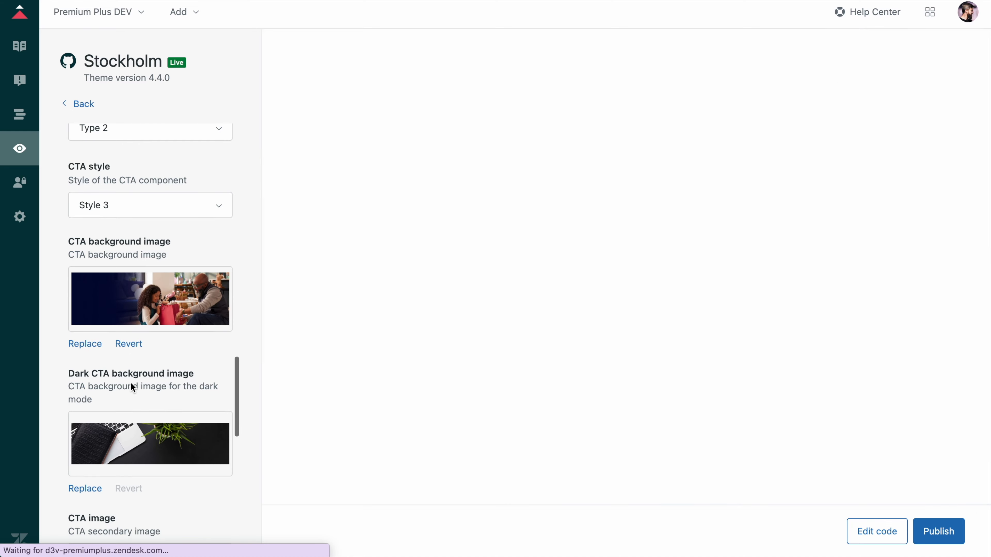
scroll(117, 391, down, 1)
click(85, 474)
double_click(666, 99)
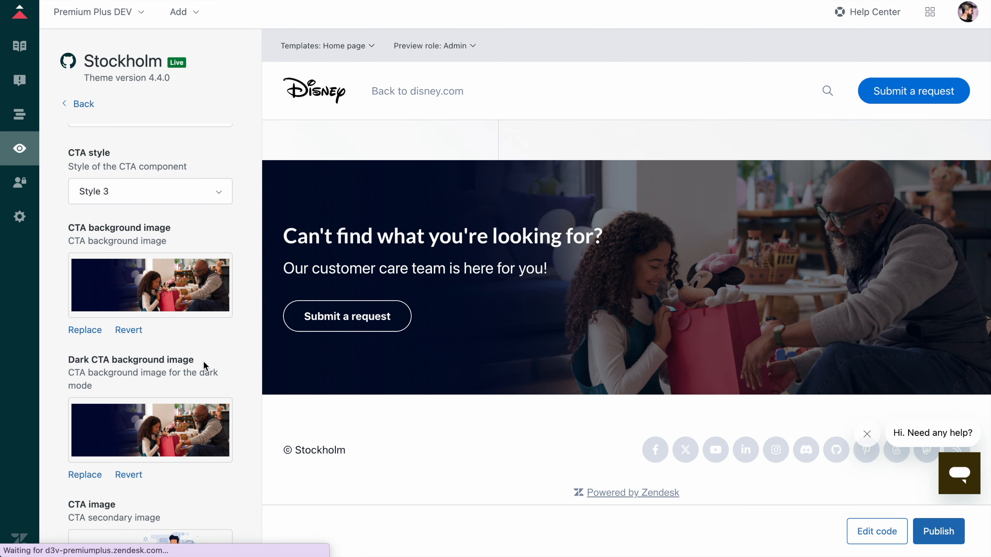
Step: Set the CTA title to "Still need a help?" and publish the theme changes
scroll(133, 365, down, 3)
scroll(131, 361, down, 15)
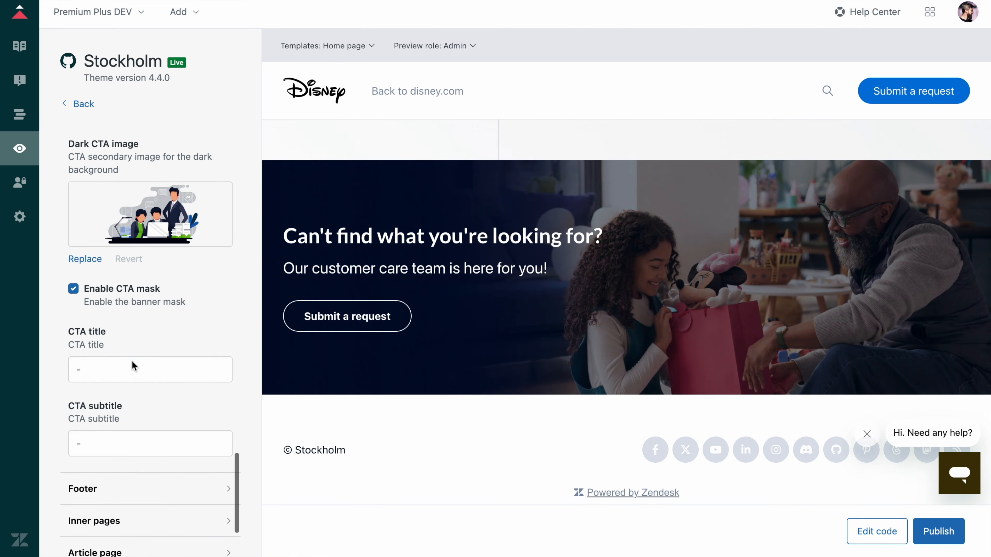
click(94, 338)
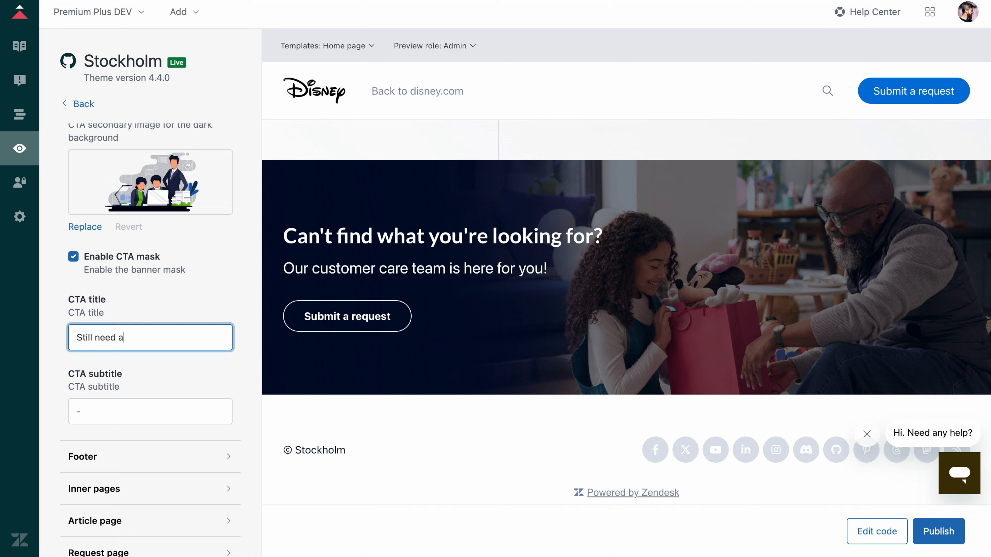
scroll(148, 351, down, 1)
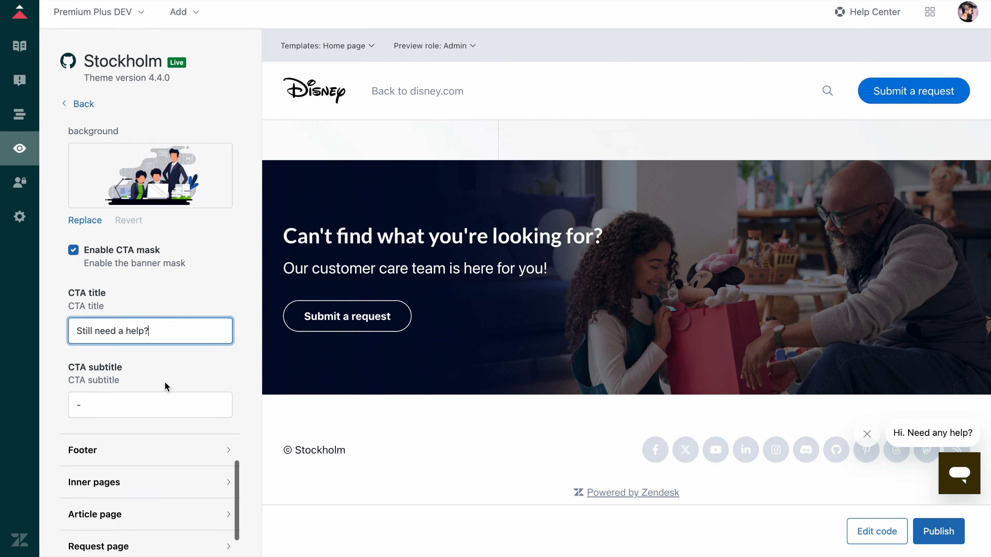
click(938, 533)
Step: In the footer settings, try Style 2 and set the footer style to Style 3
scroll(228, 354, down, 3)
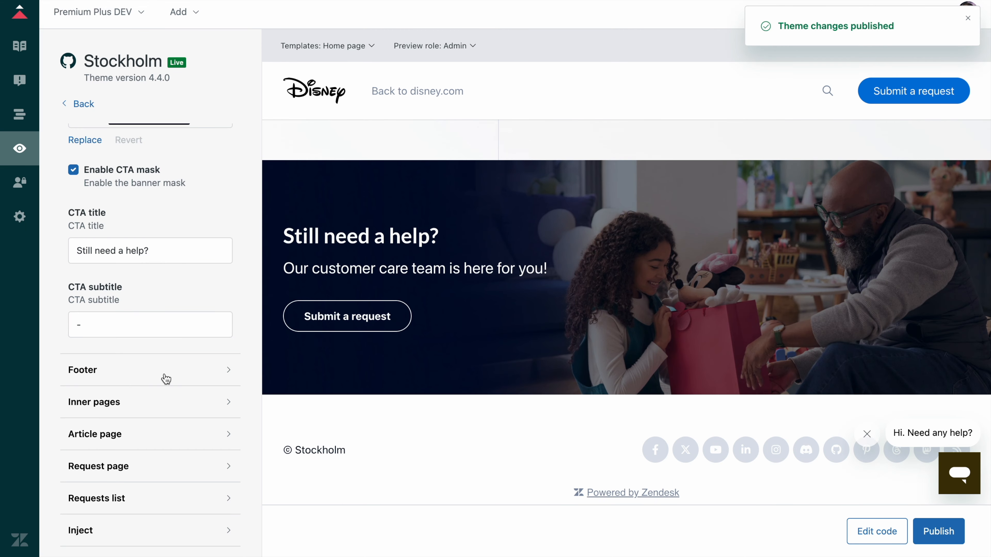
click(163, 381)
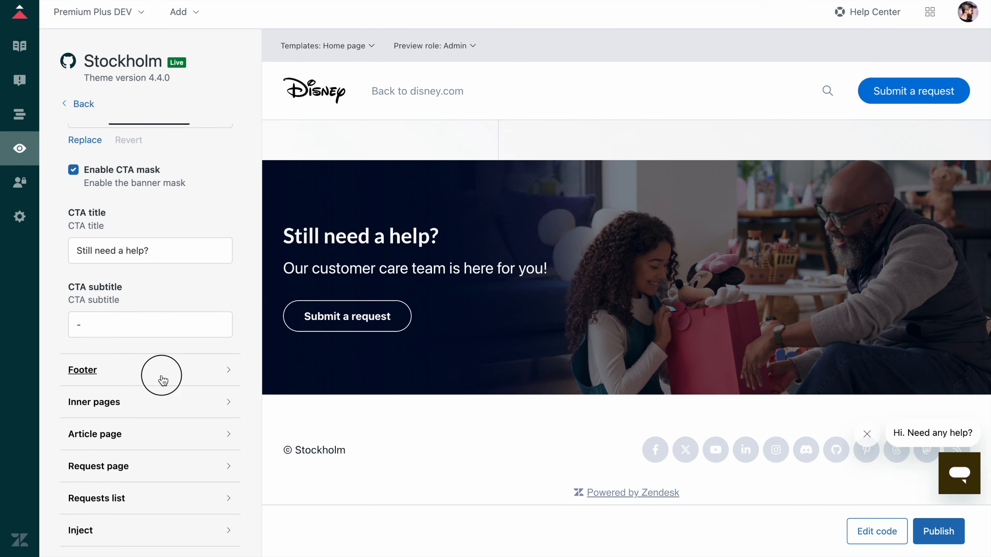
scroll(163, 380, down, 8)
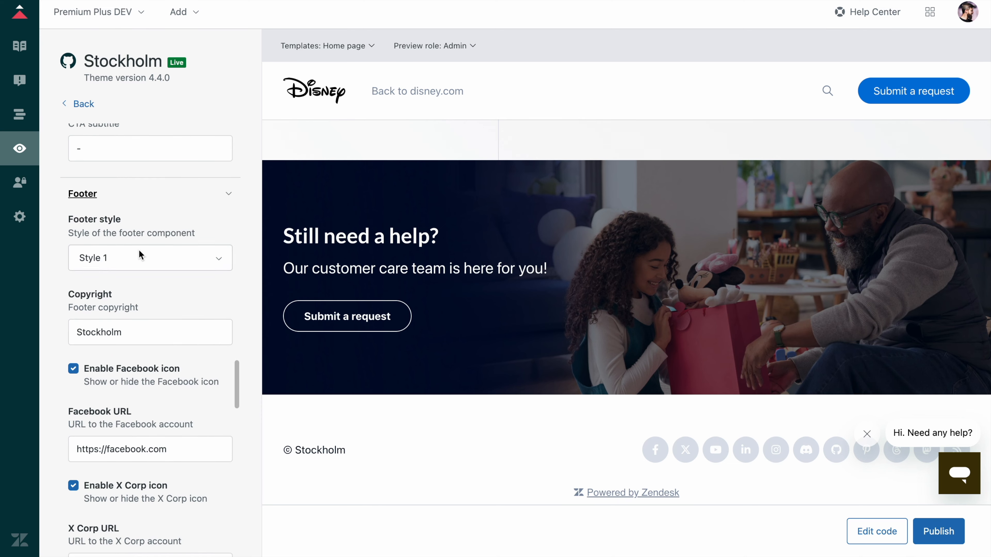
click(138, 258)
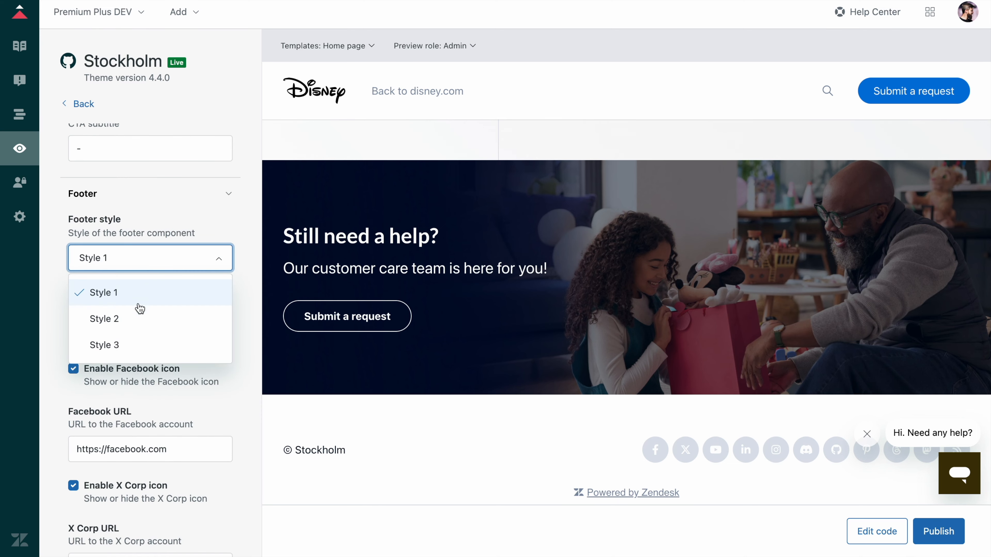
click(139, 317)
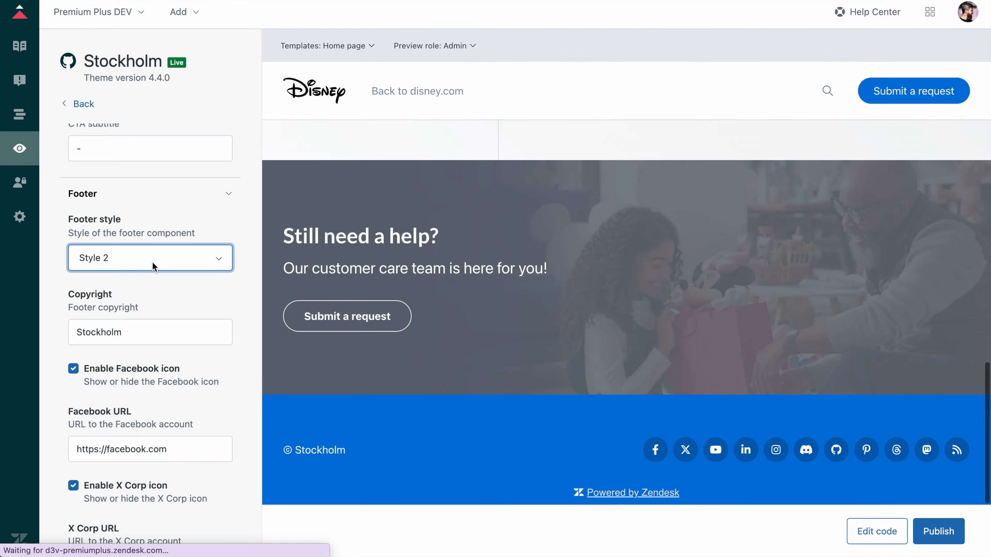
click(150, 258)
click(149, 338)
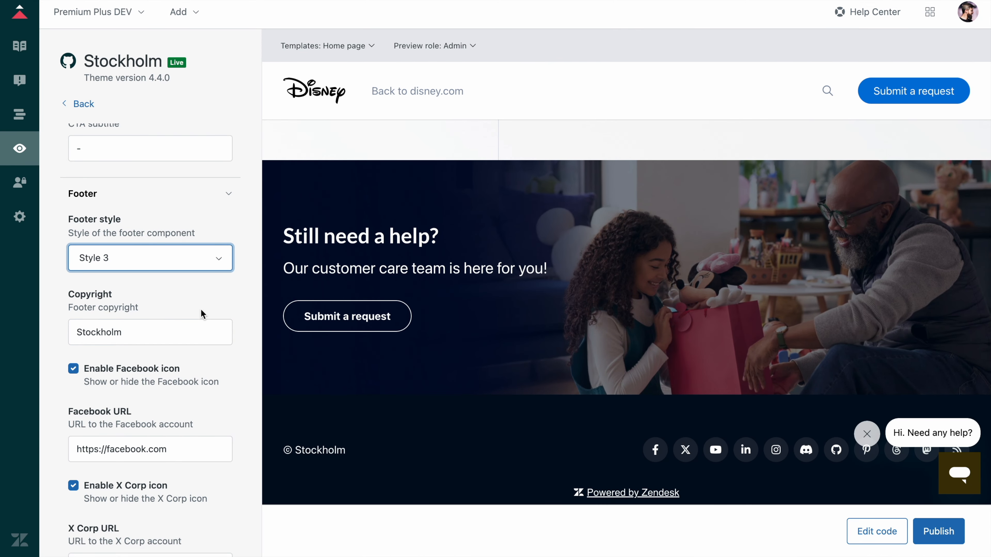
Step: Set the footer copyright text to "Disney Demo NOT FOR REAL"
scroll(200, 213, up, 10)
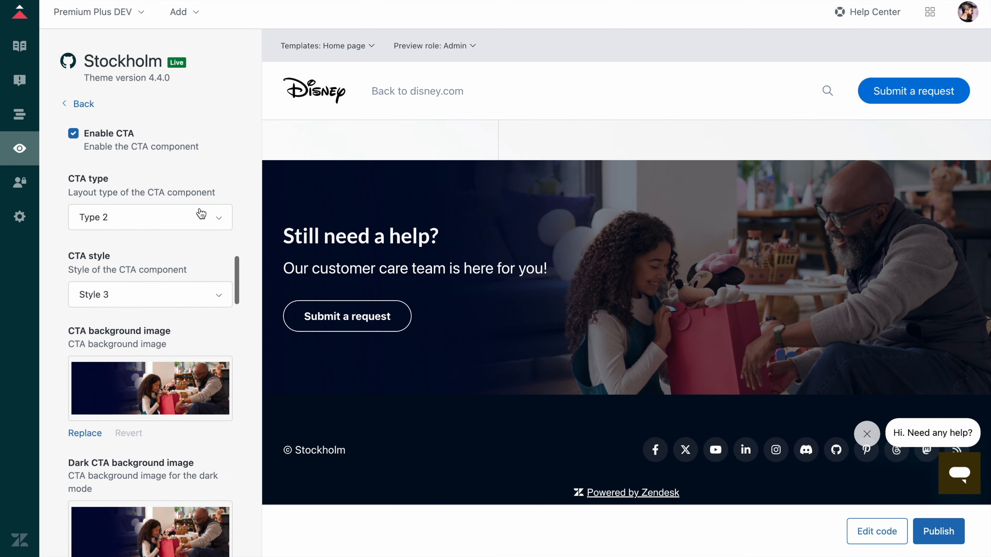
scroll(200, 213, down, 12)
scroll(193, 280, down, 3)
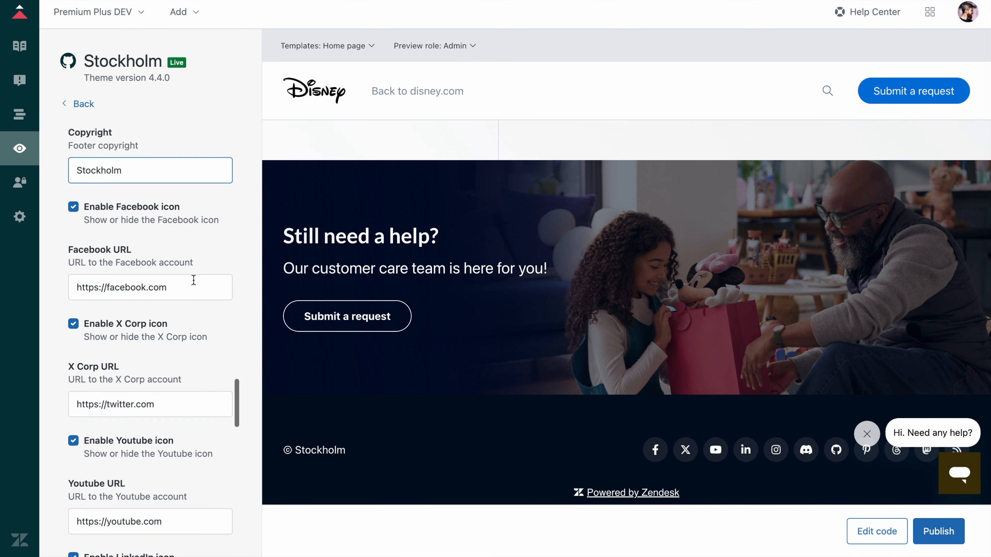
scroll(194, 280, up, 5)
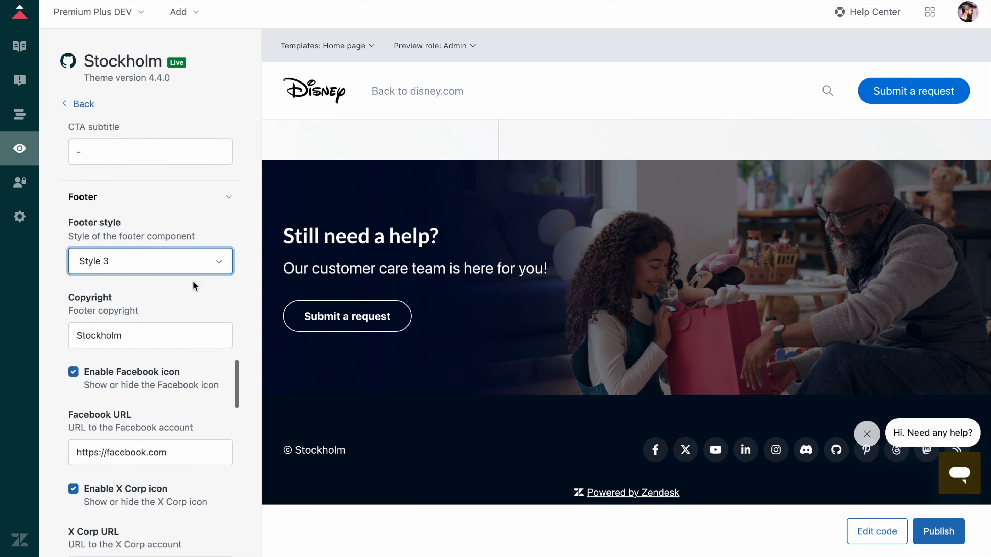
triple_click(172, 334)
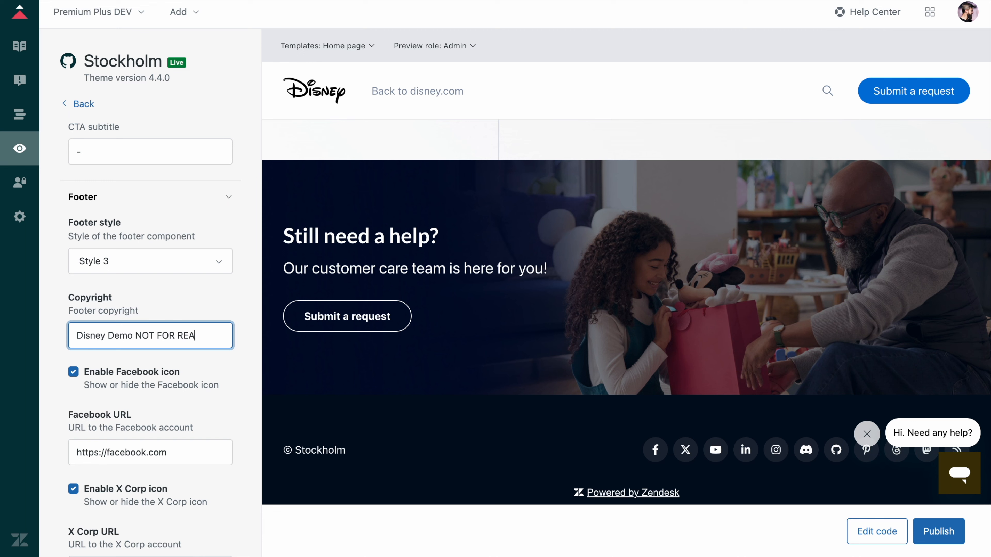
click(208, 368)
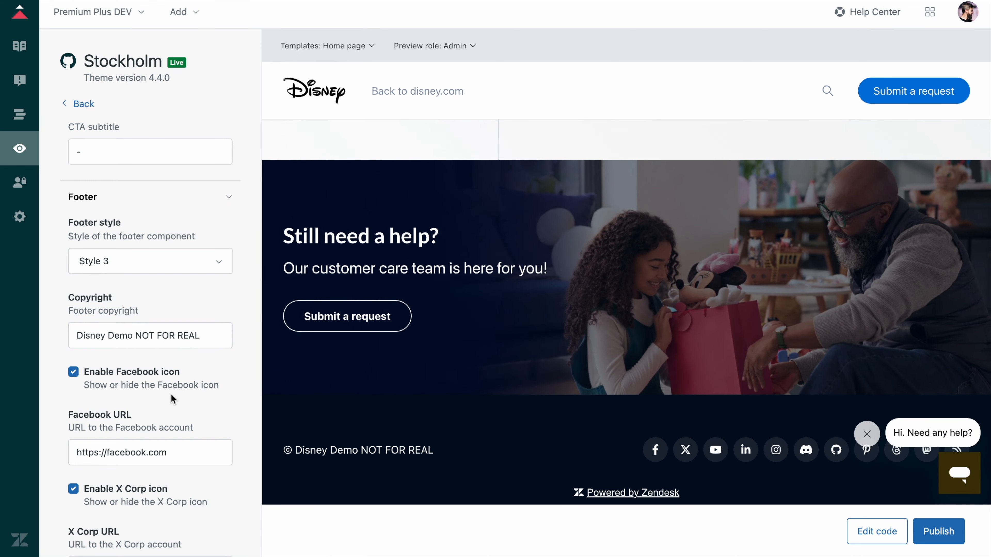
Step: Disable the Facebook, X Corp, Youtube and LinkedIn icons in the footer
scroll(170, 394, down, 2)
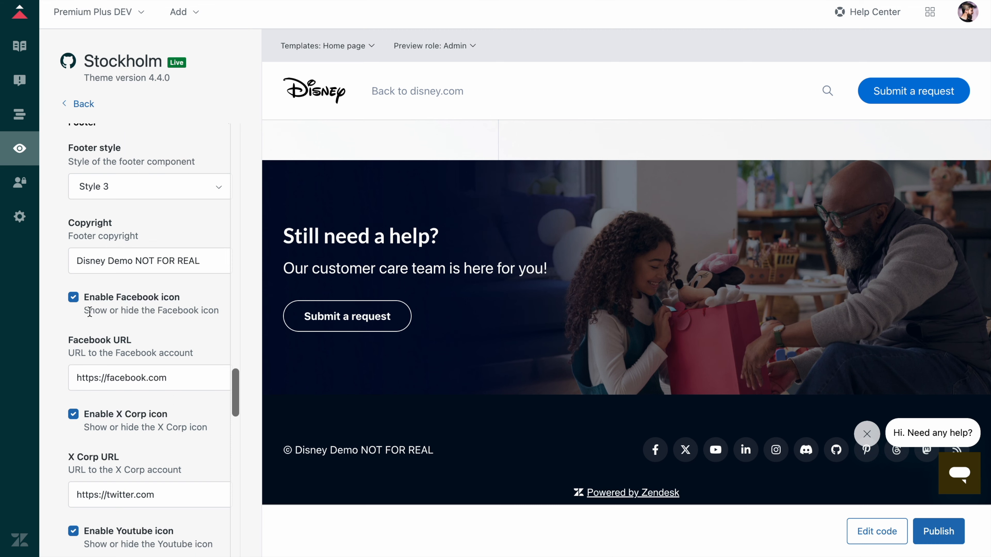
click(73, 297)
click(73, 415)
scroll(73, 421, down, 3)
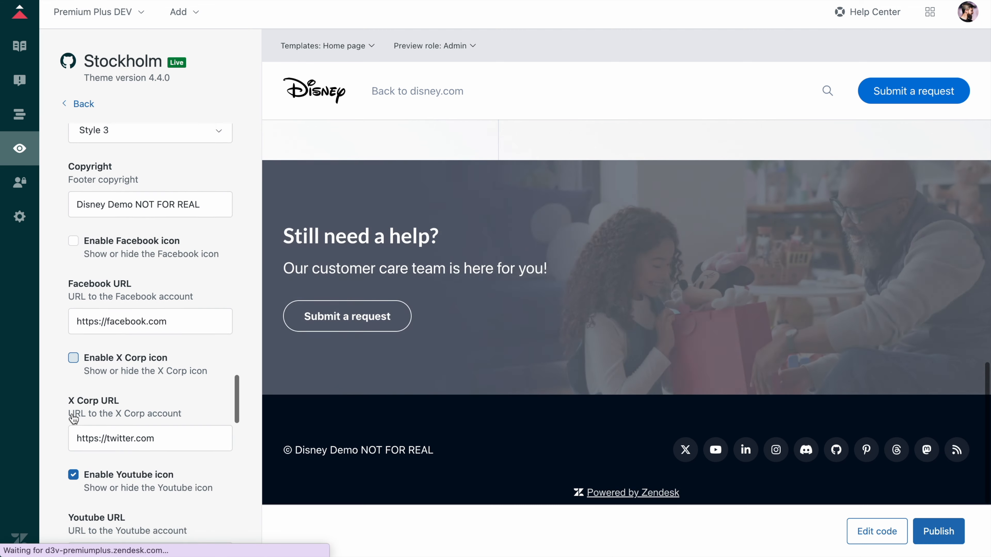
click(74, 436)
scroll(74, 402, down, 5)
click(73, 361)
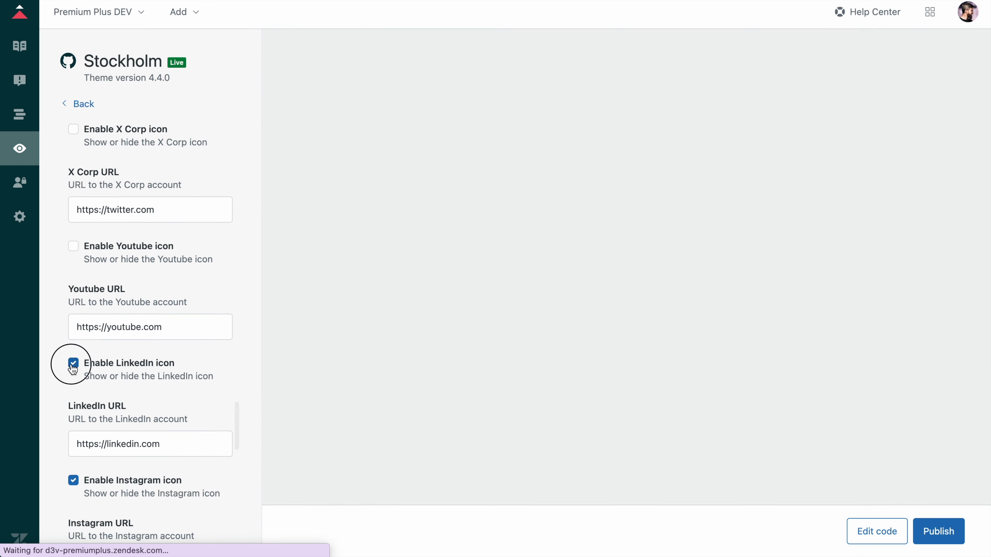
Step: Disable the Instagram, Discord and Github icons in the footer
scroll(72, 363, down, 2)
scroll(71, 364, down, 2)
click(74, 290)
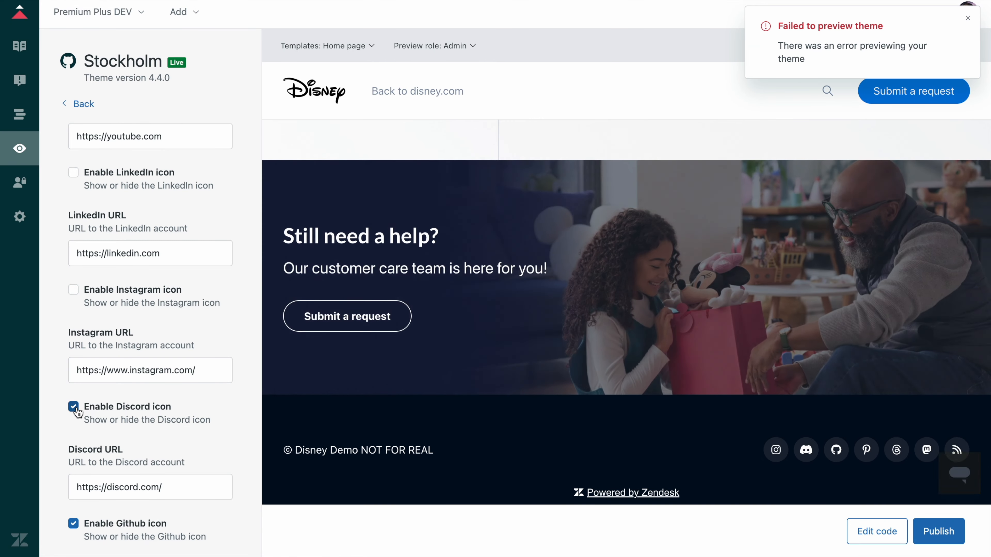
click(74, 406)
click(74, 523)
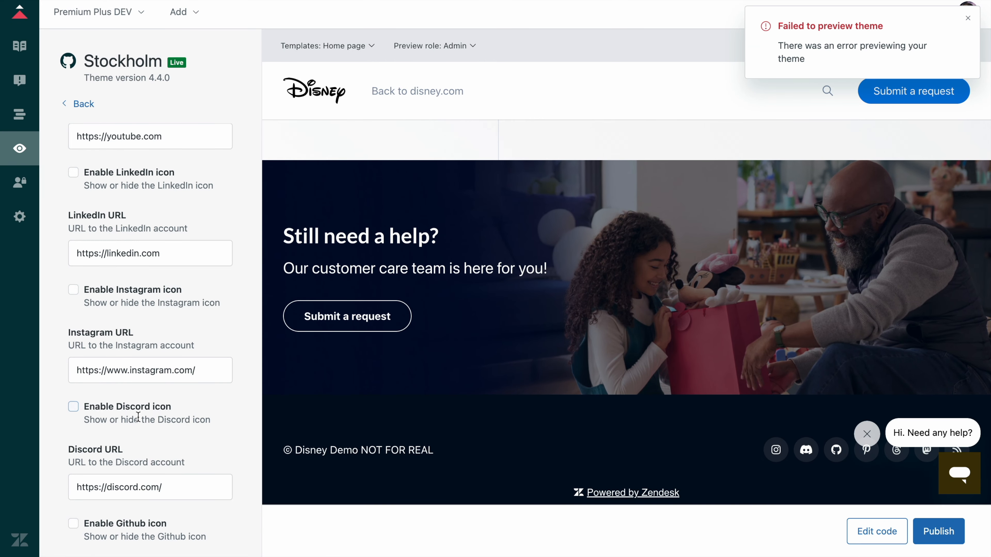
Step: Disable the Pinterest, Threads and Mastodon icons in the footer, leaving the RSS icon enabled
scroll(97, 405, down, 4)
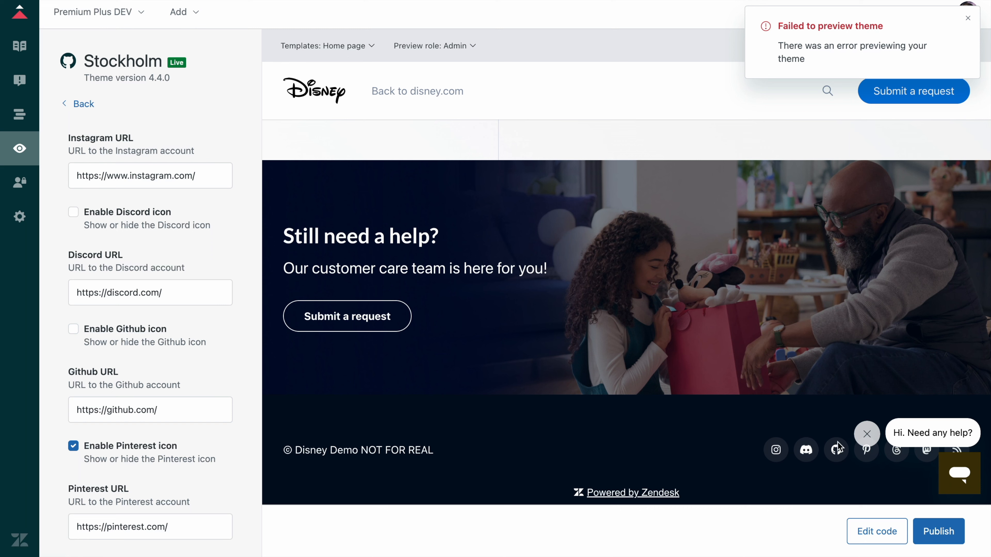
scroll(78, 398, down, 5)
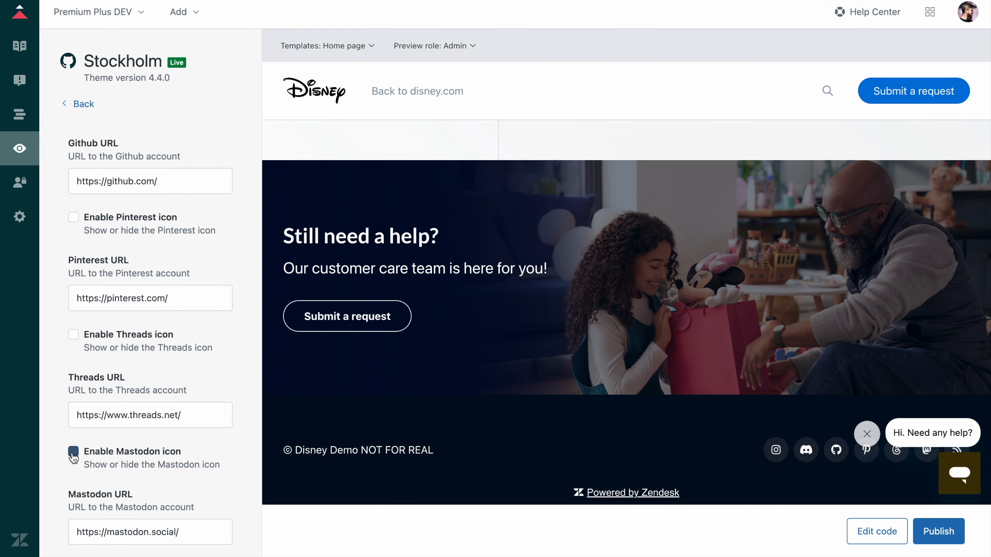
scroll(190, 436, down, 5)
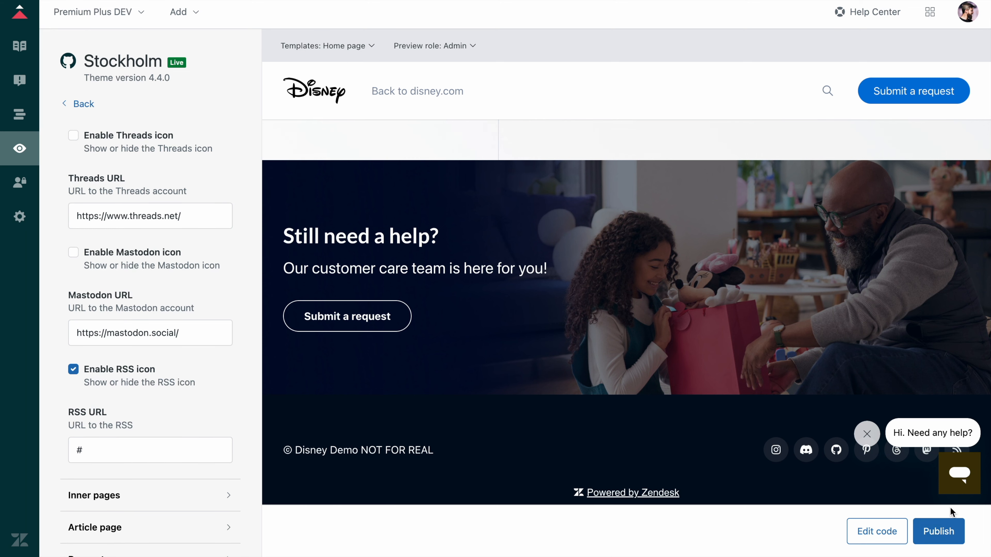
scroll(163, 401, down, 2)
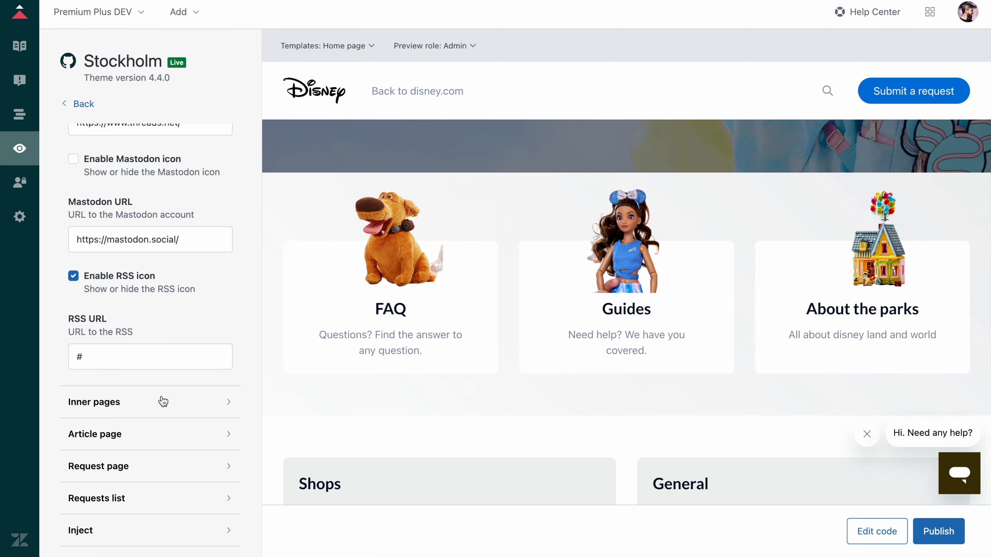
Step: Open the "Do you have on-site parking ?" article in the theme preview
scroll(377, 361, down, 5)
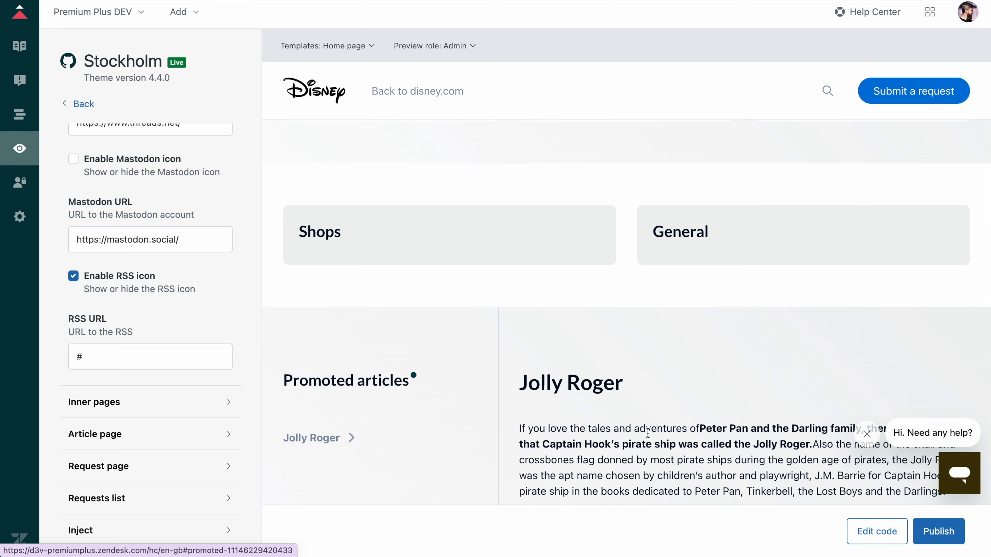
scroll(648, 432, down, 5)
click(736, 465)
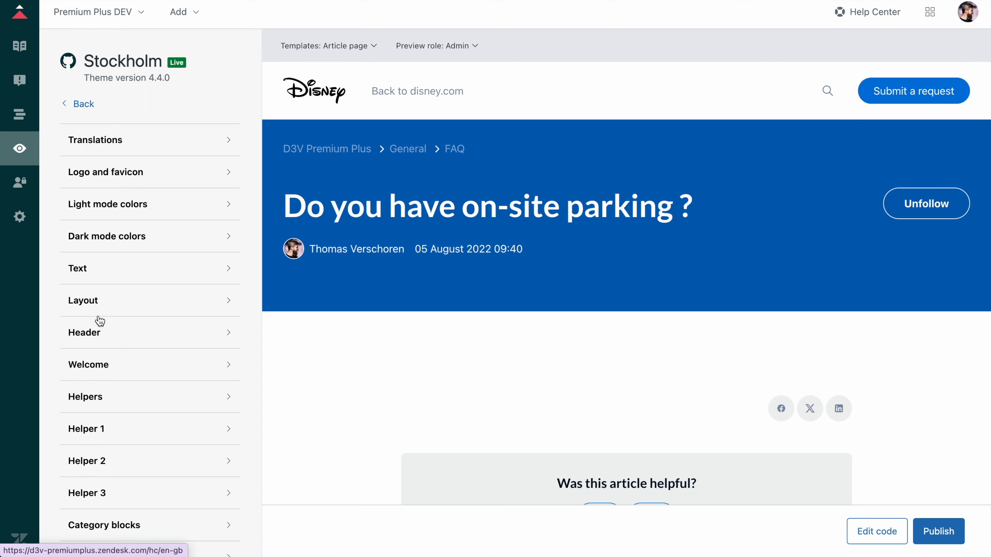
Step: Set the inner pages' page heading style to Style 1
scroll(156, 417, down, 8)
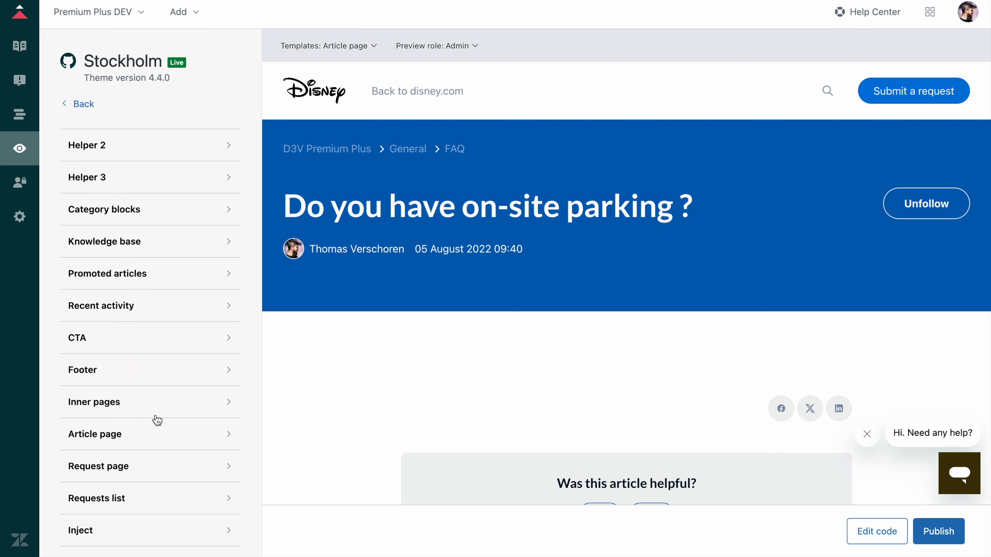
click(152, 406)
scroll(135, 465, down, 1)
click(136, 484)
click(128, 409)
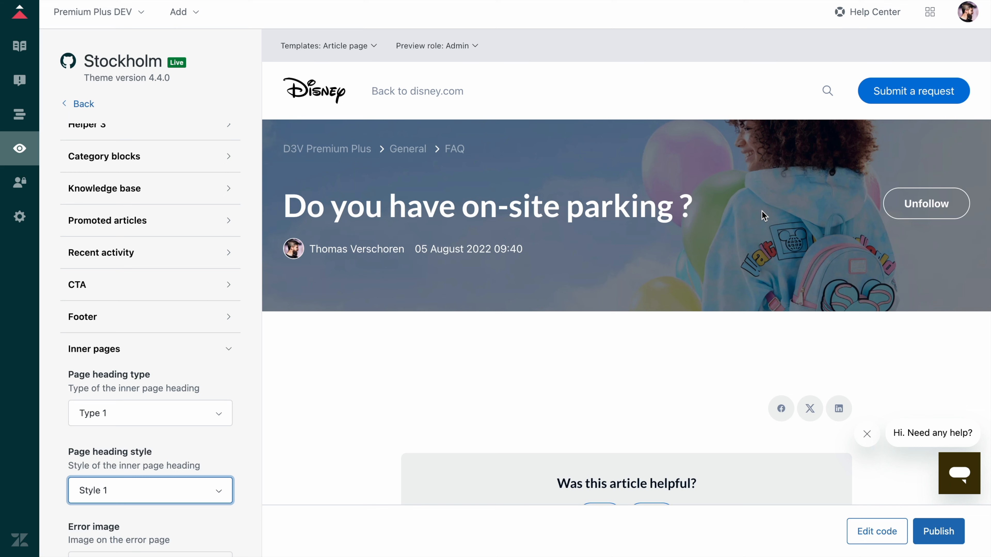
Step: Try Style 3 and Style 2 for the inner page heading, and switch back to Style 1
click(190, 491)
click(163, 454)
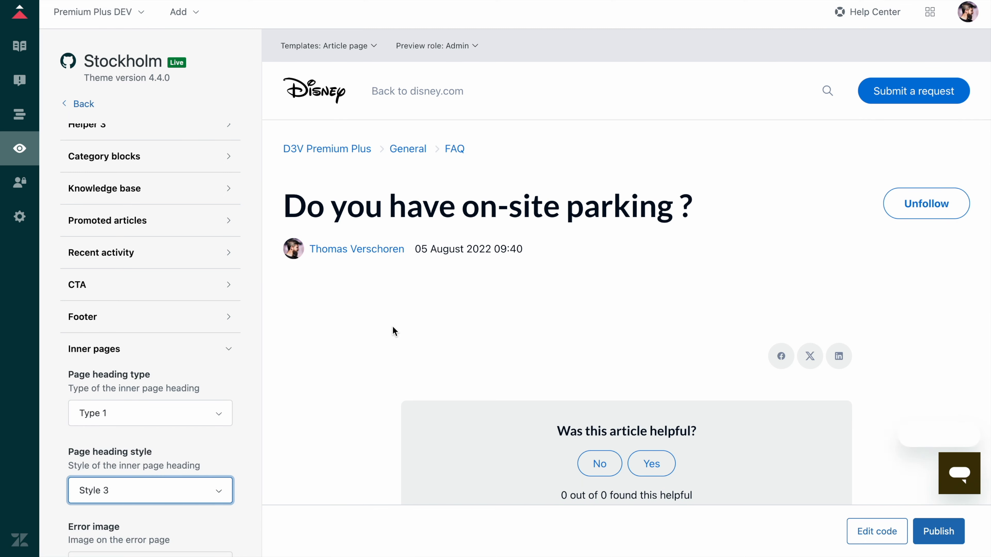
click(160, 495)
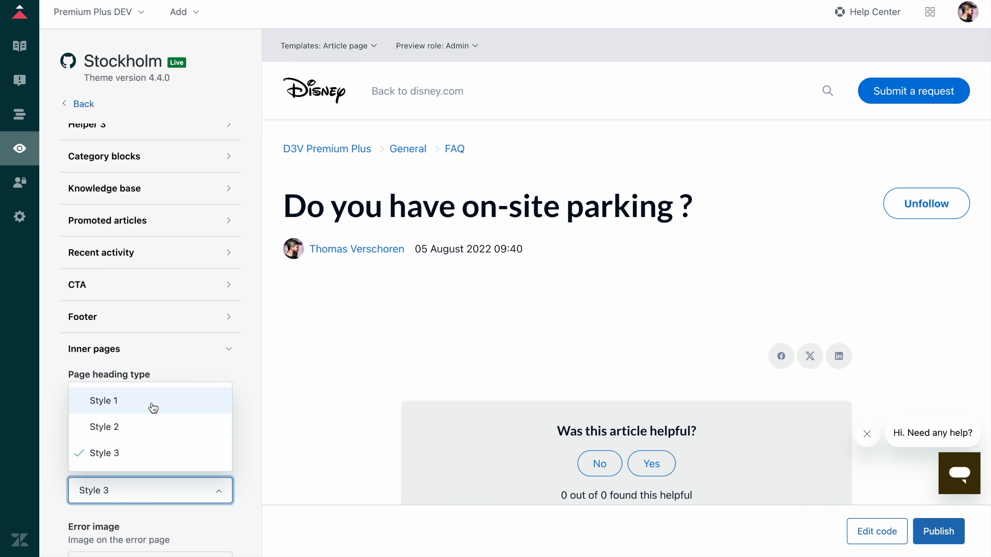
click(148, 431)
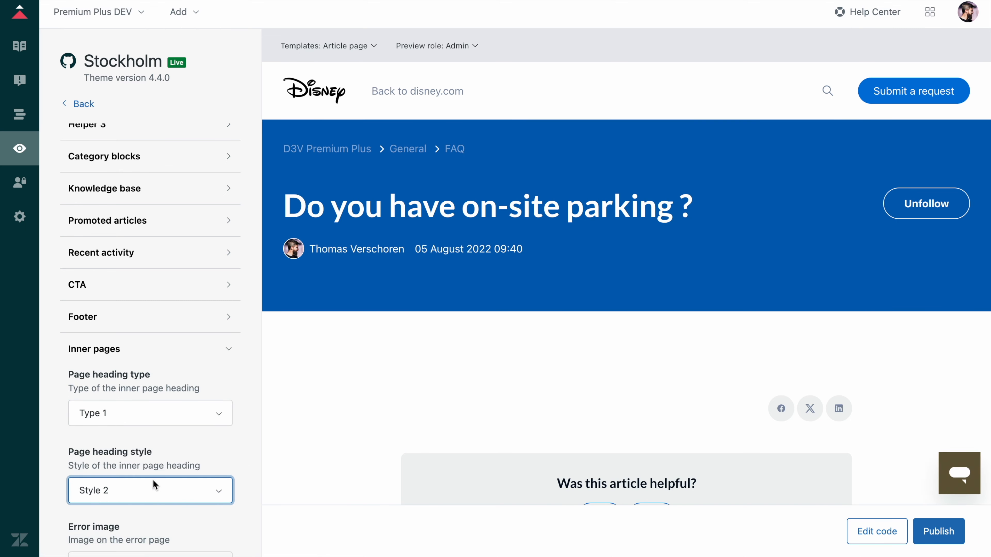
click(153, 486)
click(150, 410)
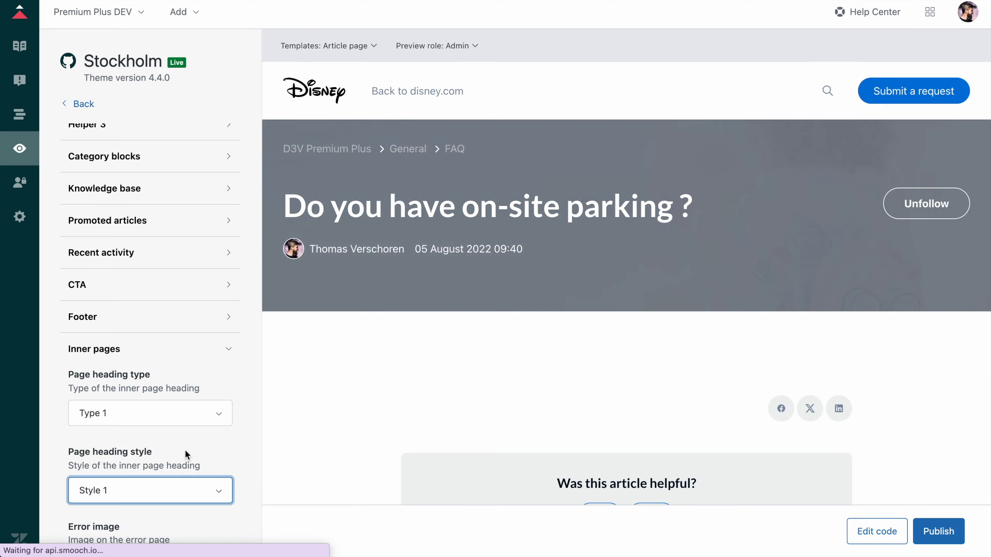
Step: Try page heading Type 2 for the inner pages and return it to Type 1
click(178, 406)
click(179, 474)
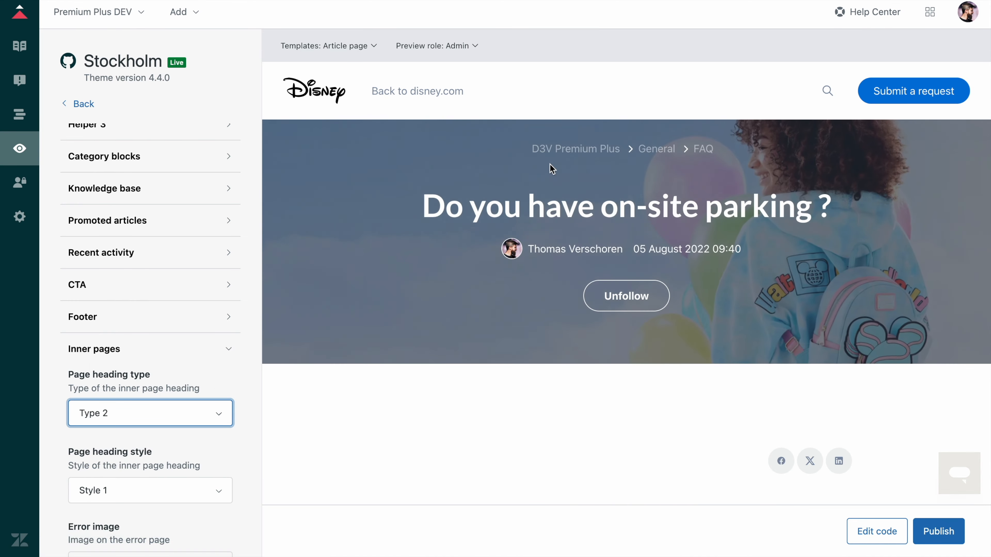
click(163, 412)
click(156, 447)
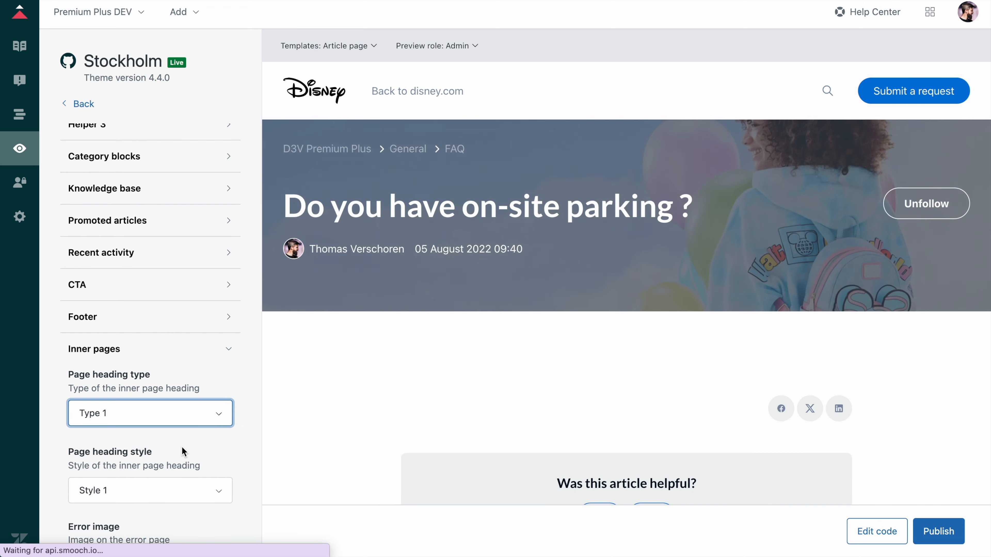
Step: Publish the theme with the inner page heading settings
scroll(433, 339, down, 3)
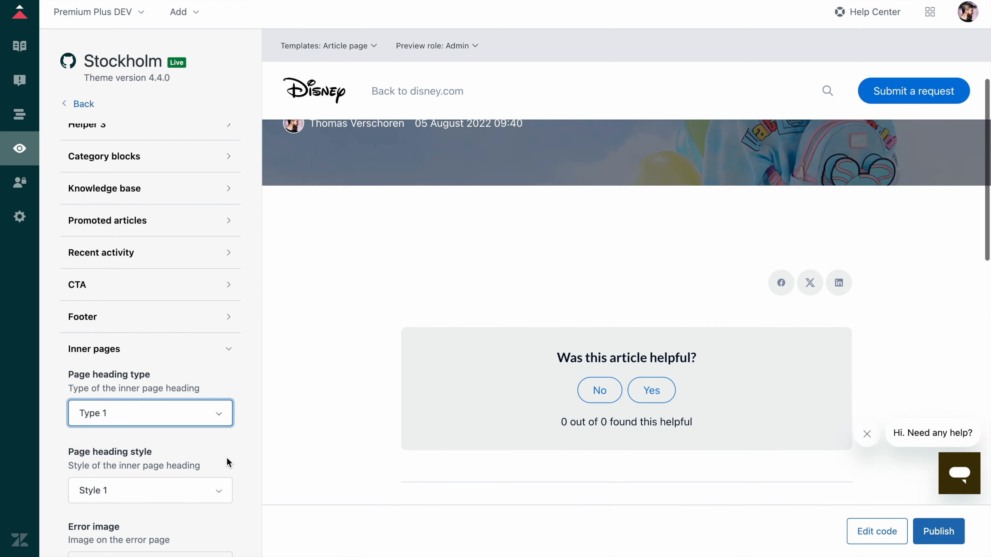
scroll(171, 462, down, 3)
scroll(171, 462, down, 5)
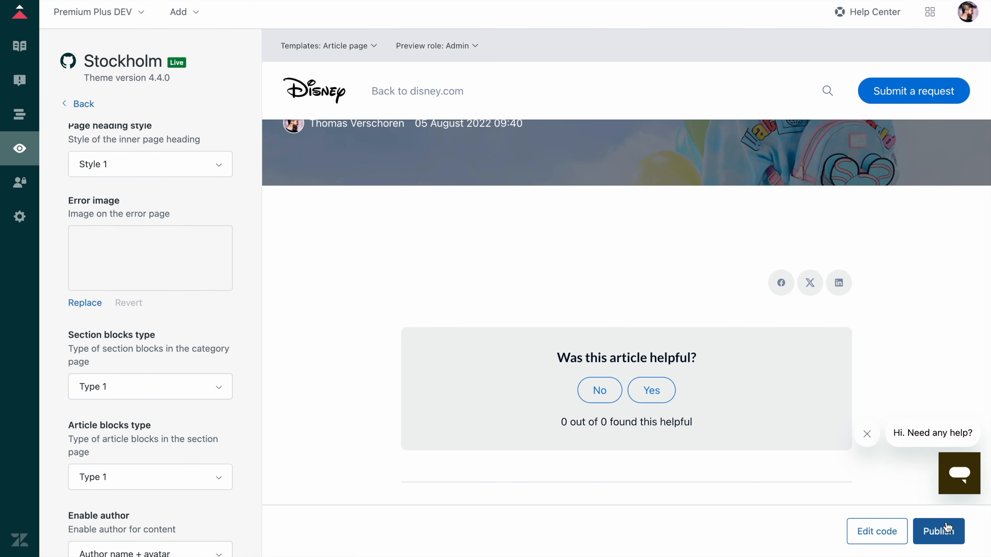
click(938, 531)
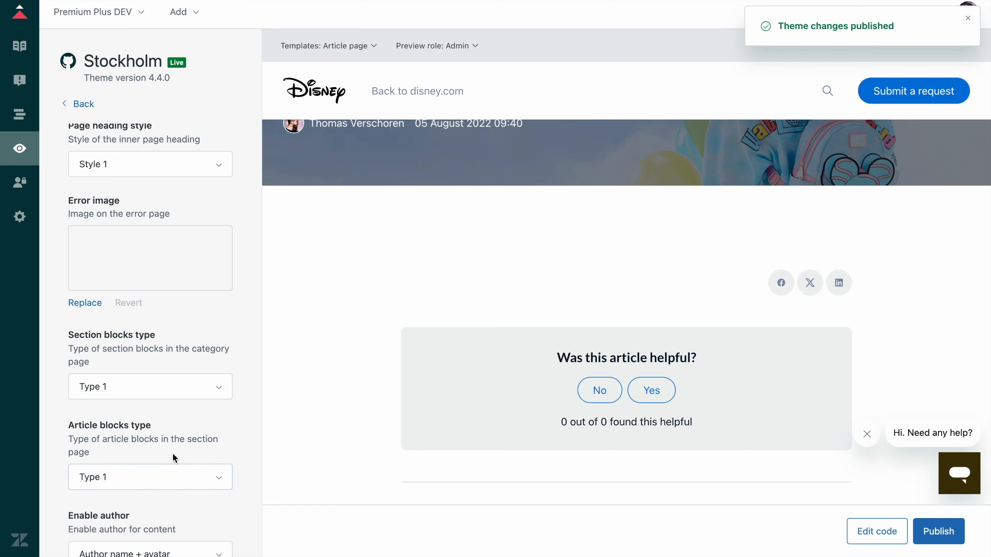
Step: Open the General category page in the theme preview from the article's breadcrumb
scroll(172, 457, down, 3)
scroll(144, 406, up, 2)
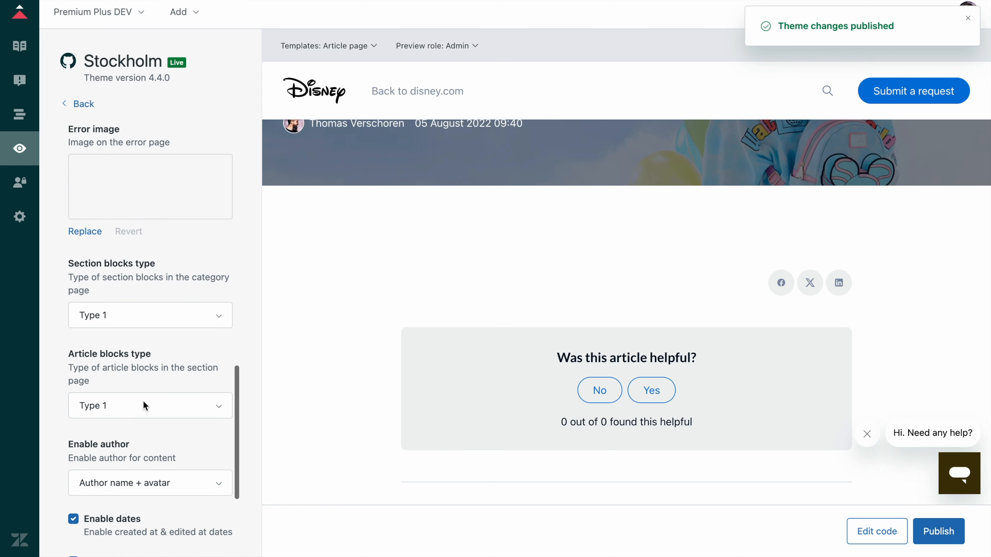
scroll(524, 162, up, 5)
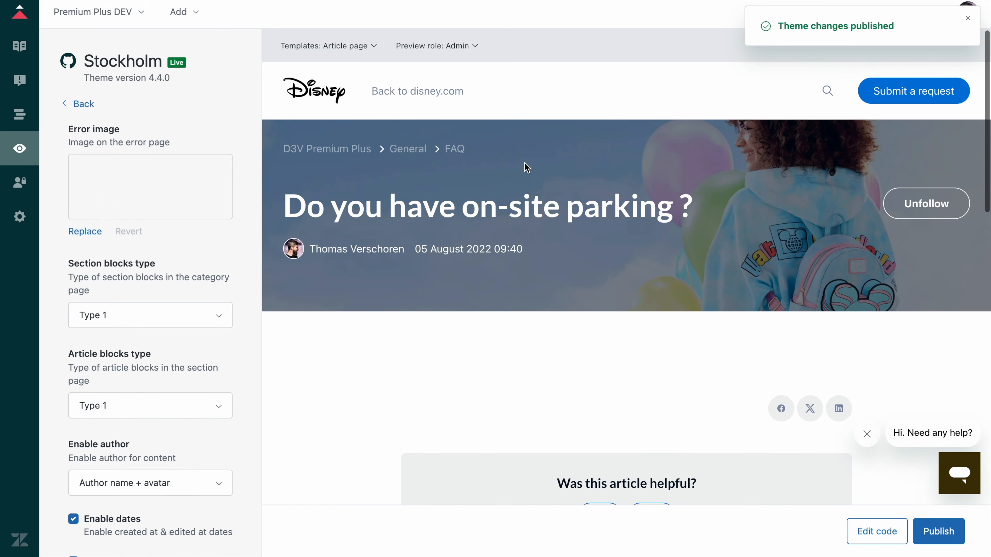
click(405, 153)
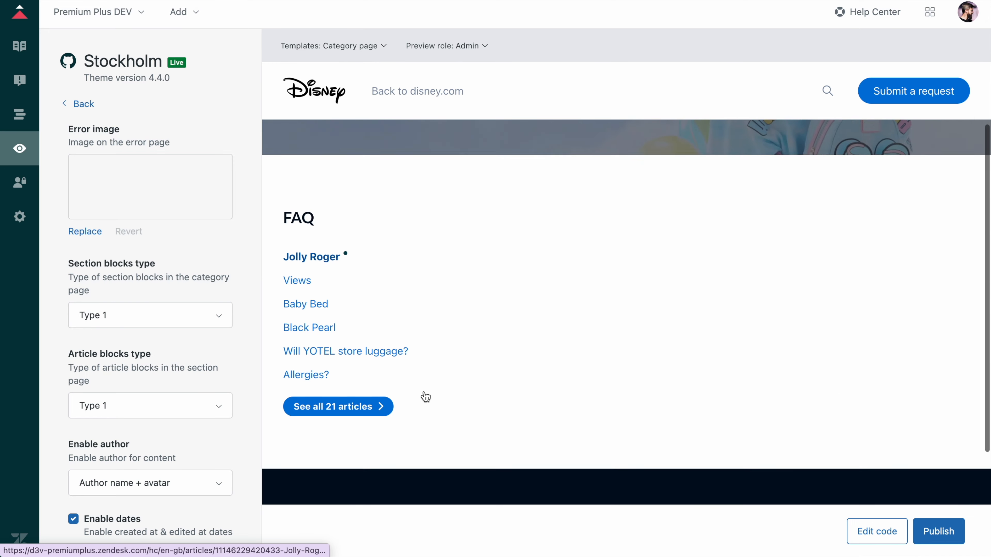
Step: Try Type 2 and Type 3 as the section blocks type on the category page
click(129, 315)
click(132, 377)
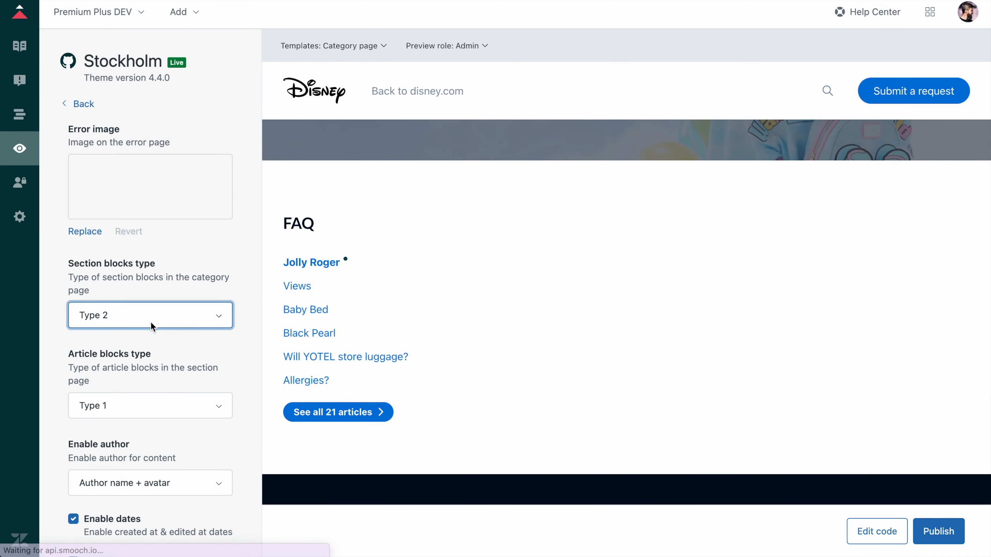
click(145, 324)
click(141, 402)
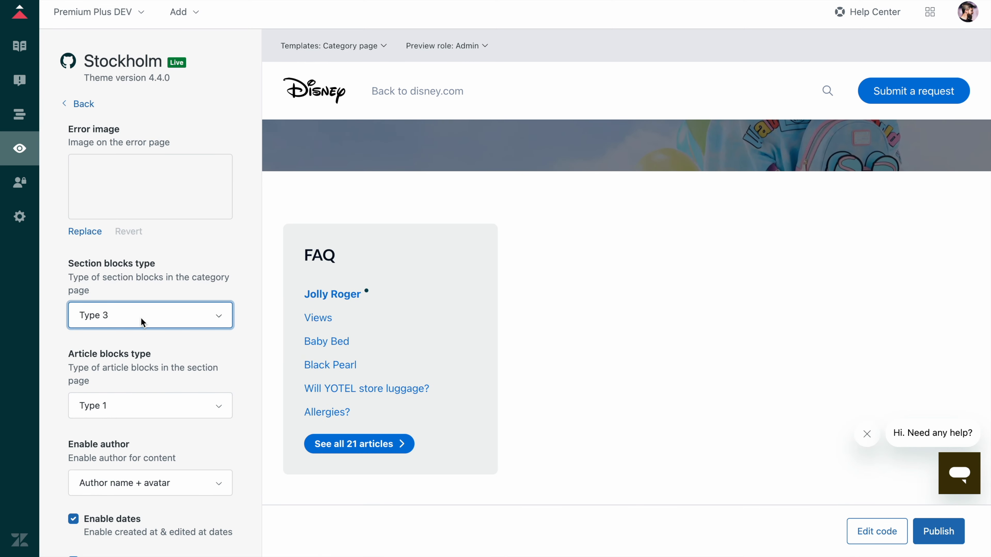
Step: Set the section blocks type to Type 4 and publish the theme changes
click(130, 327)
click(145, 429)
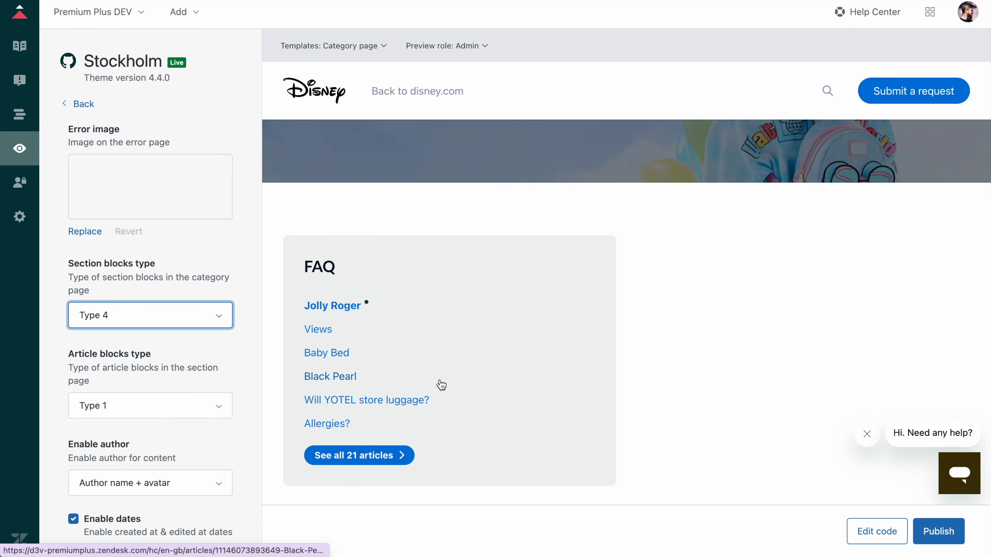
click(942, 532)
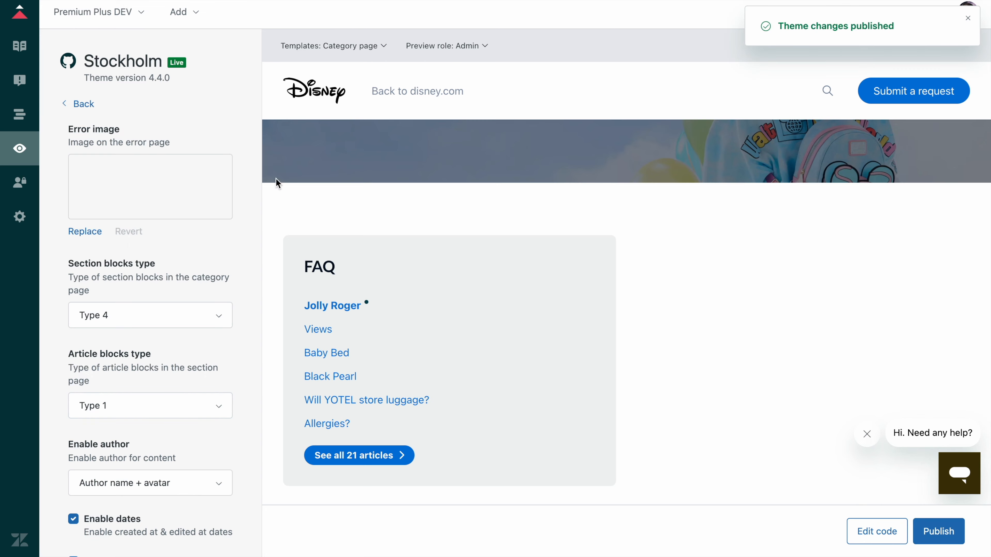
Step: Open the Black Pearl article in the theme preview and look over its content
click(325, 376)
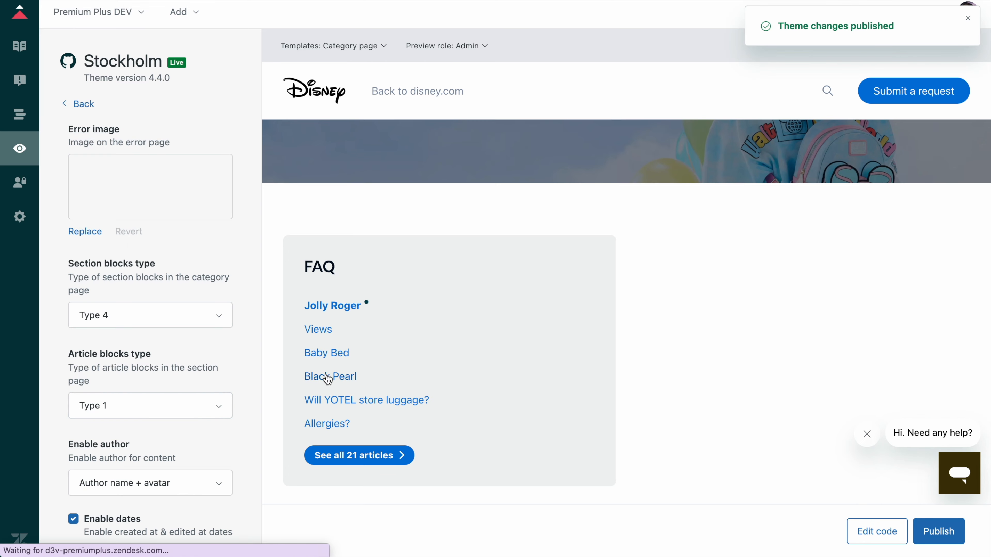
scroll(184, 382, down, 5)
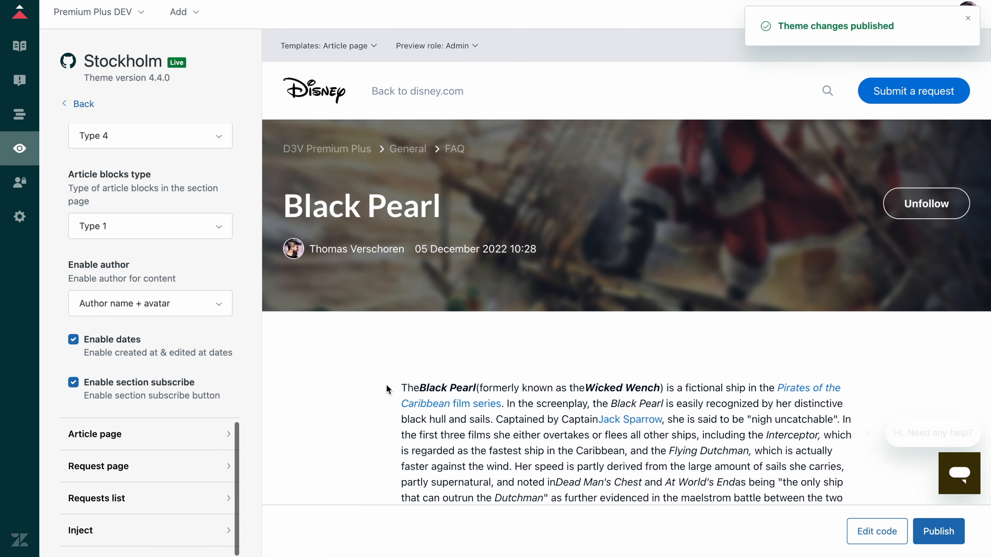
scroll(385, 384, down, 3)
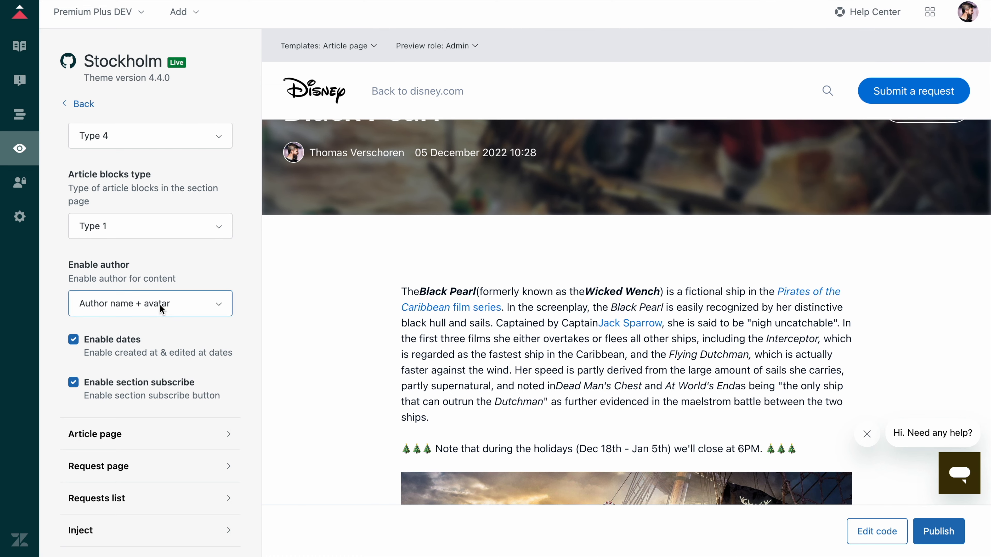
Step: Disable dates and section subscribe for the inner pages, and article subscribe for the article page
click(172, 439)
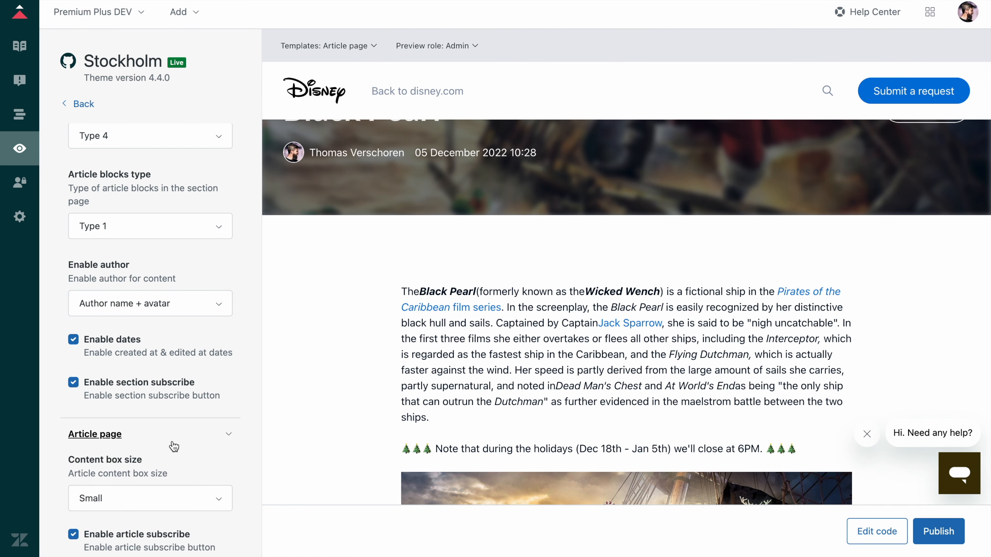
scroll(172, 440, up, 3)
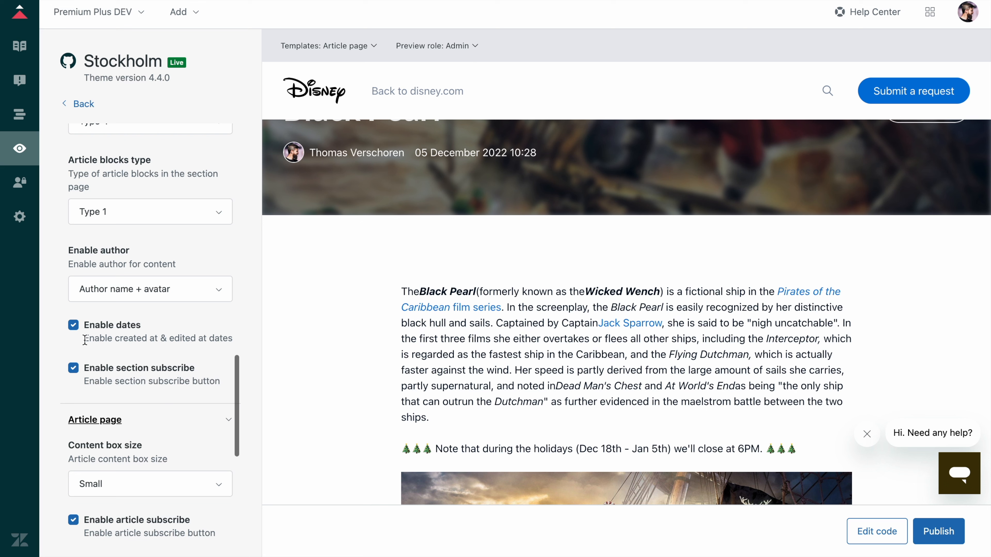
click(73, 325)
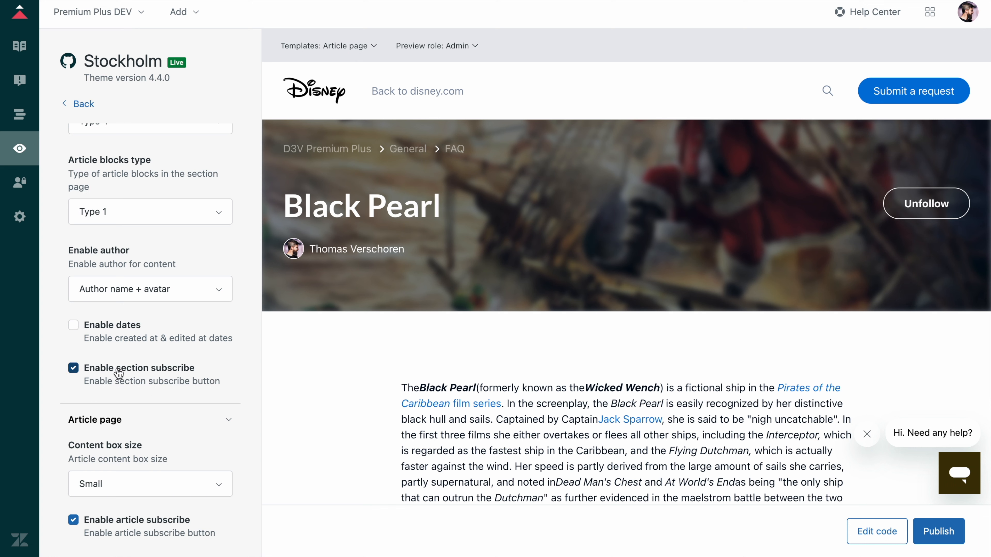
scroll(97, 351, down, 5)
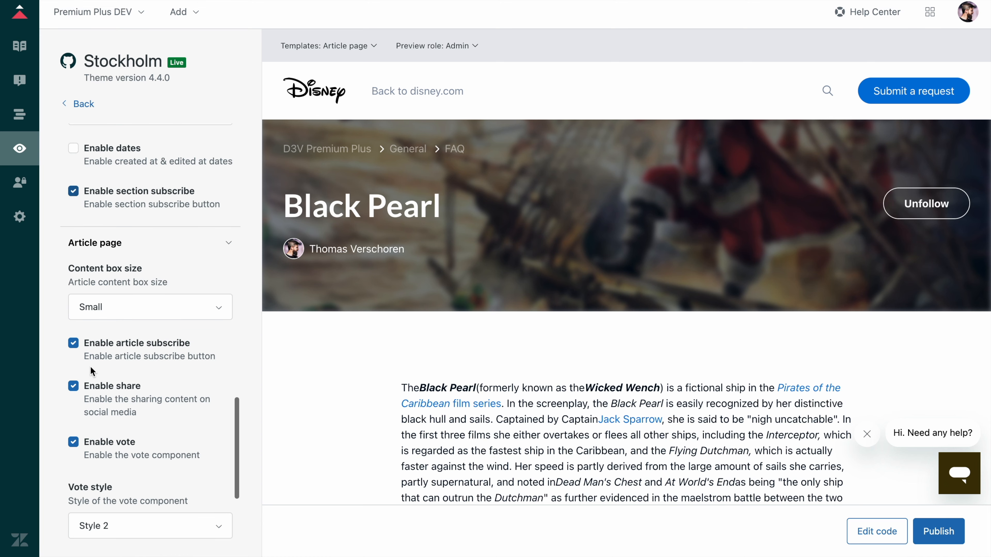
click(73, 191)
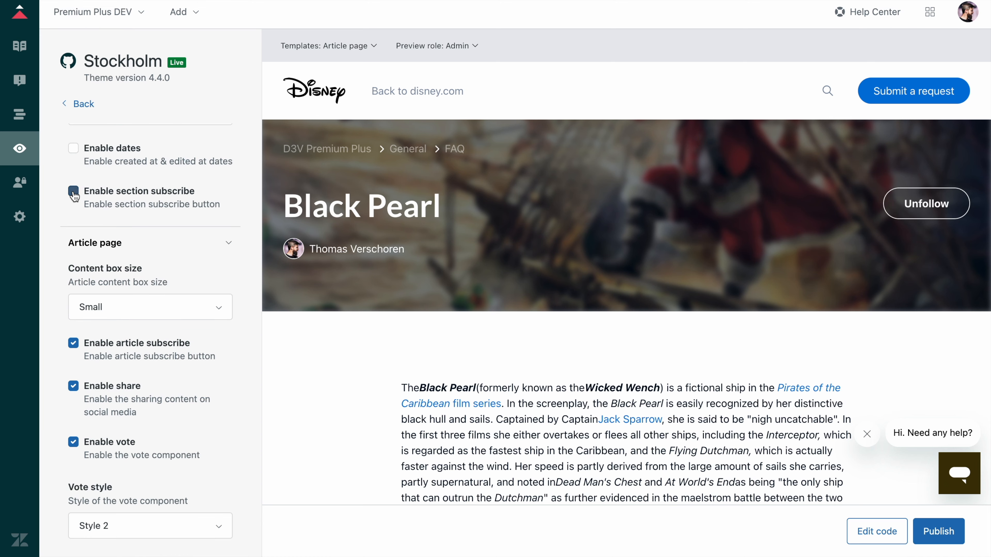
click(70, 343)
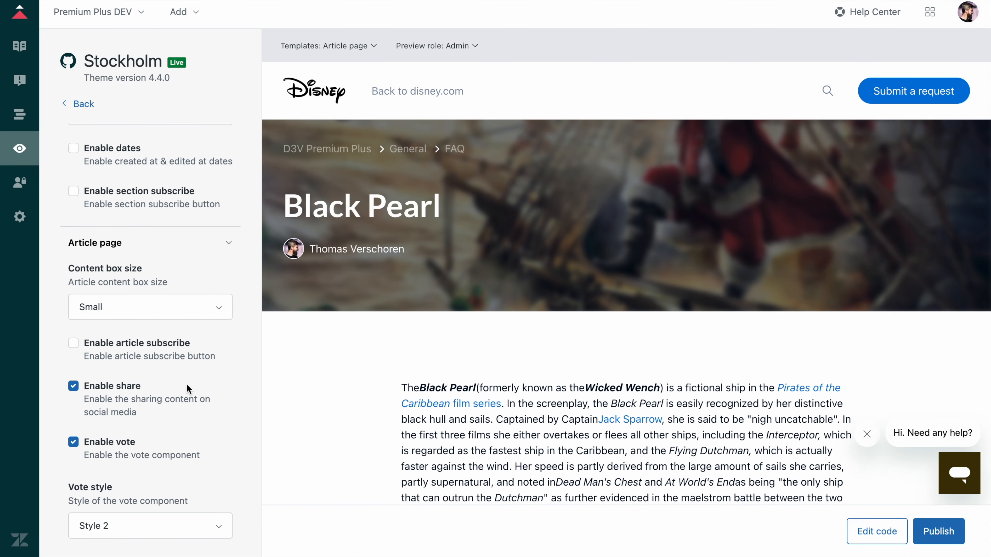
Step: Check the sharing icons below the article and disable social media sharing on the article page
scroll(348, 456, down, 15)
scroll(349, 455, up, 8)
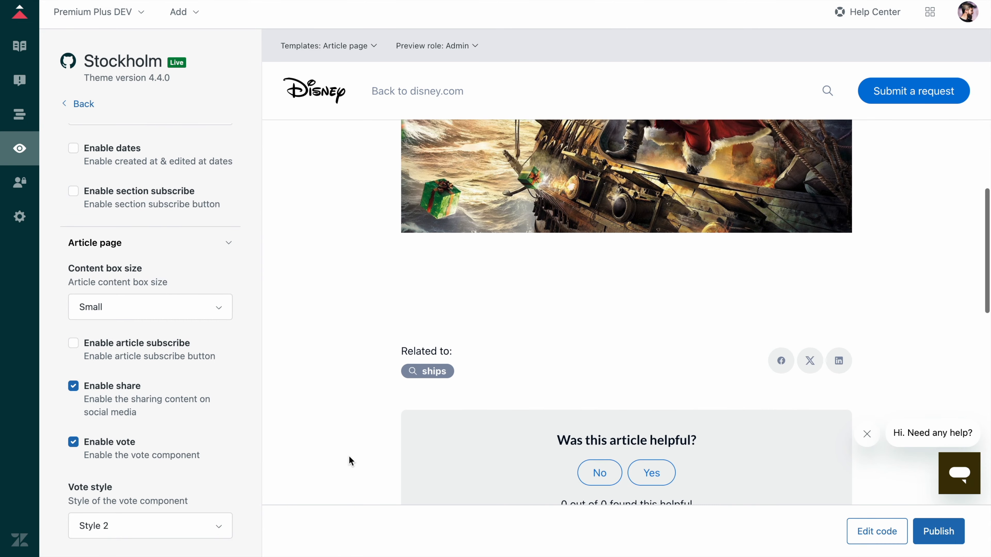
click(73, 387)
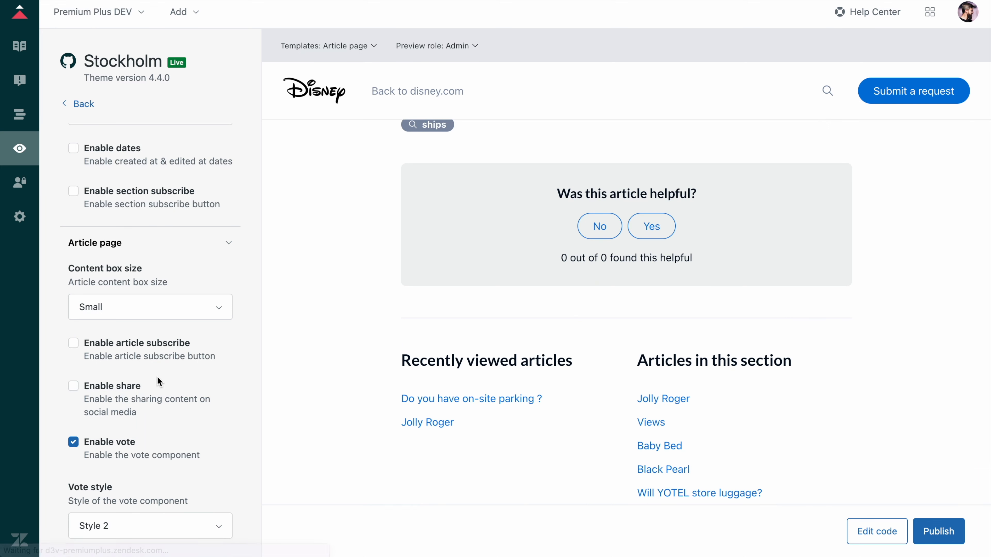
Step: Toggle the article vote component off and on again, and set its vote style to Style 1
click(73, 442)
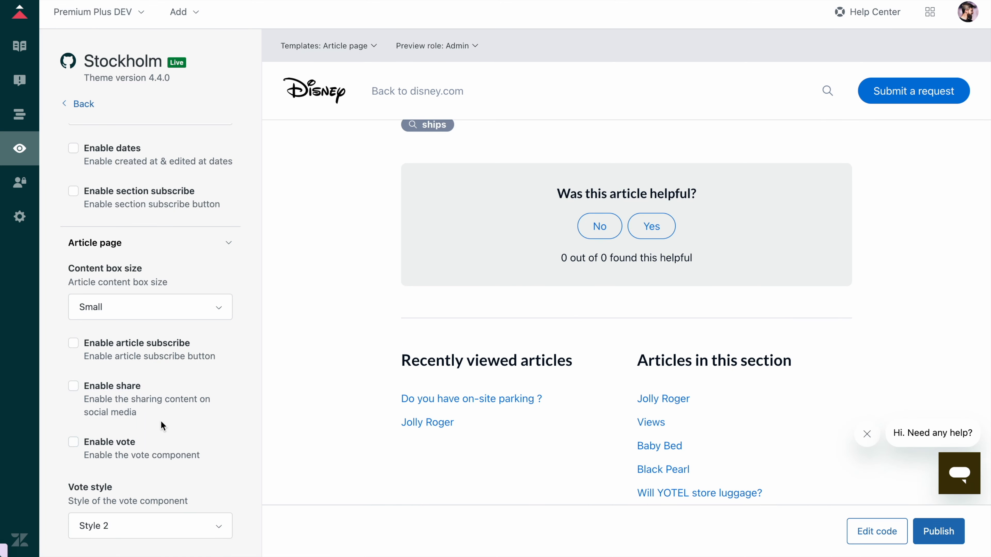
click(74, 443)
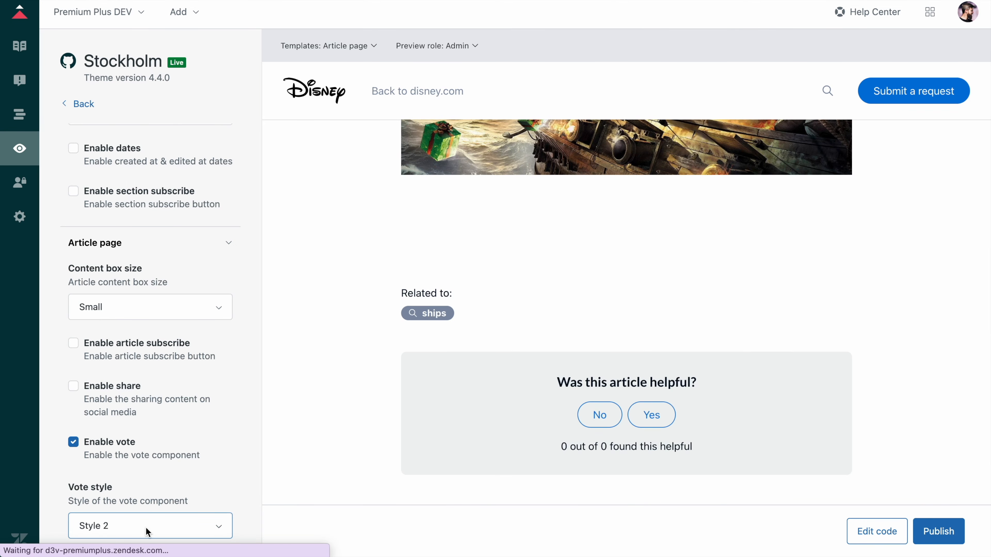
click(147, 528)
click(137, 462)
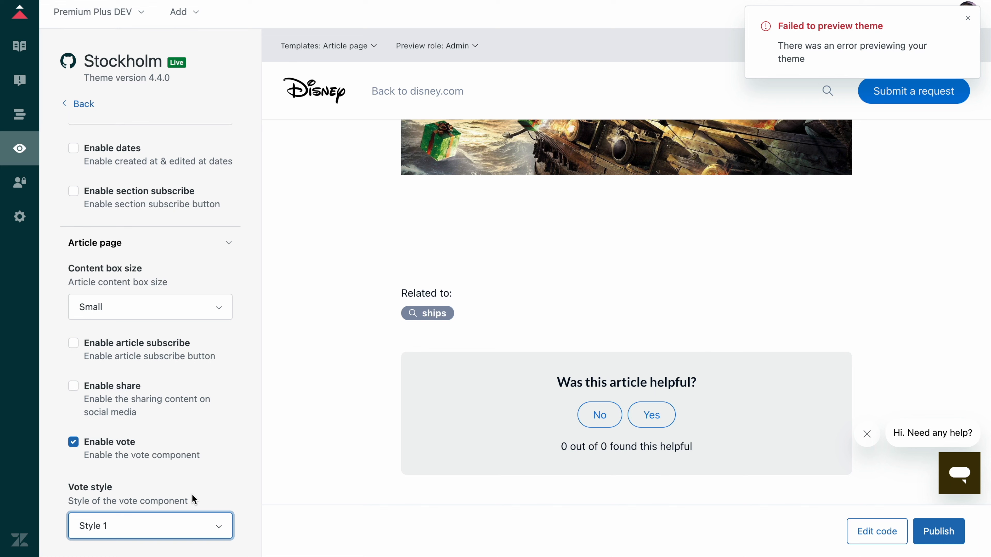
click(968, 19)
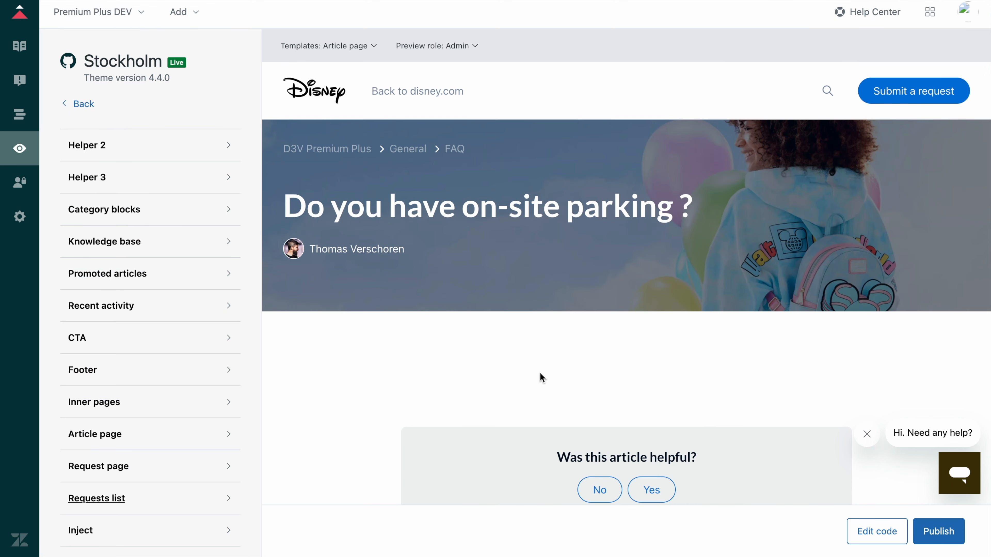
Step: Review the theme's inner pages, requests list and request page settings
click(181, 401)
scroll(175, 409, down, 10)
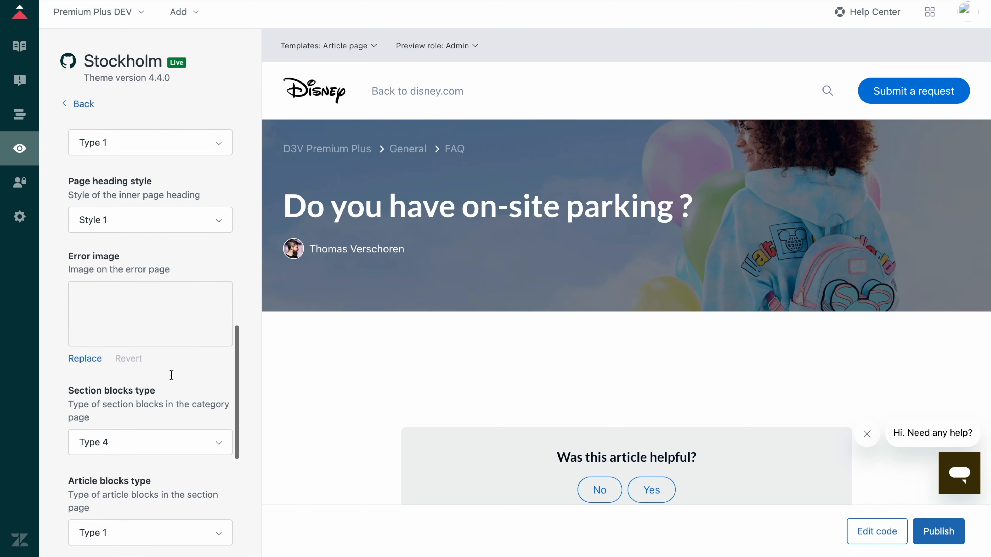
scroll(172, 417, down, 3)
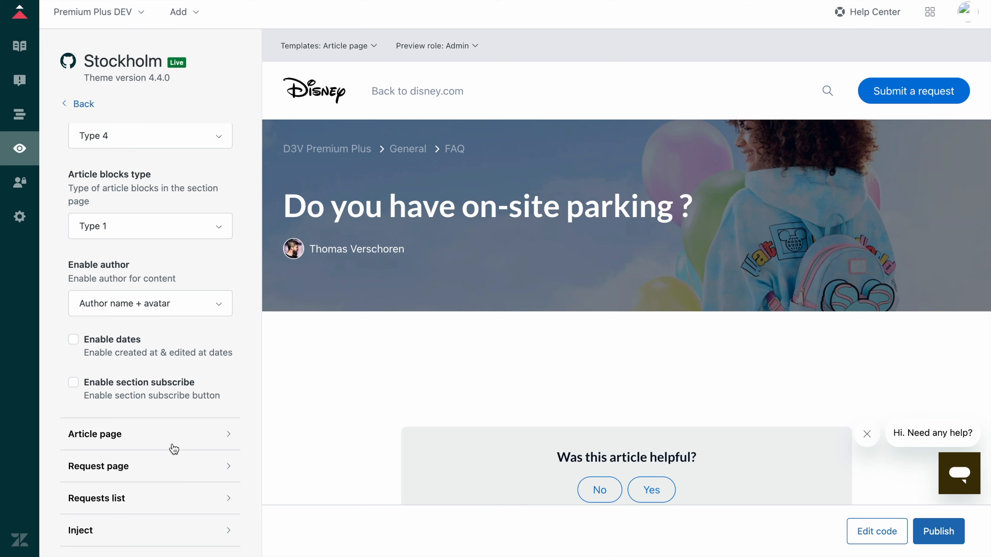
click(182, 505)
scroll(191, 449, down, 3)
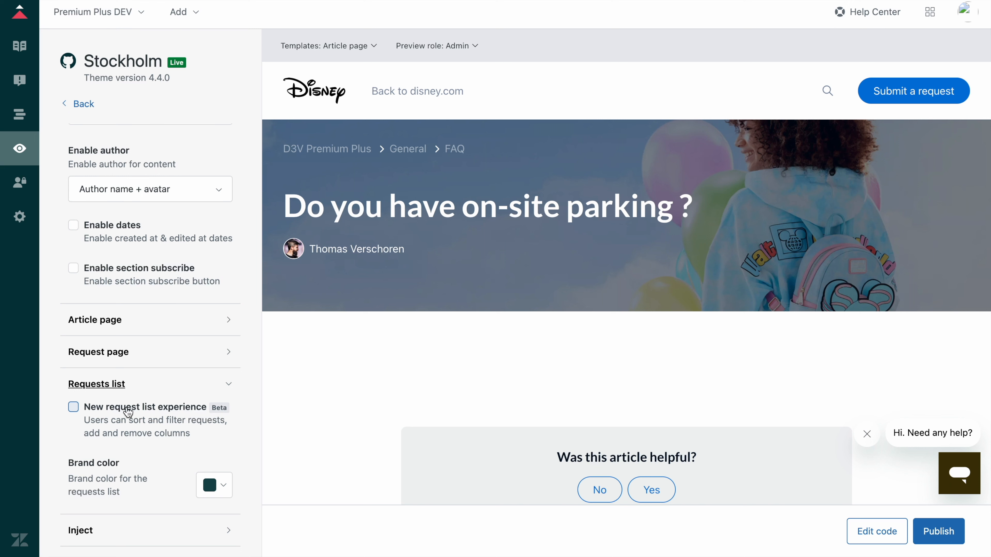
click(148, 355)
scroll(146, 351, down, 1)
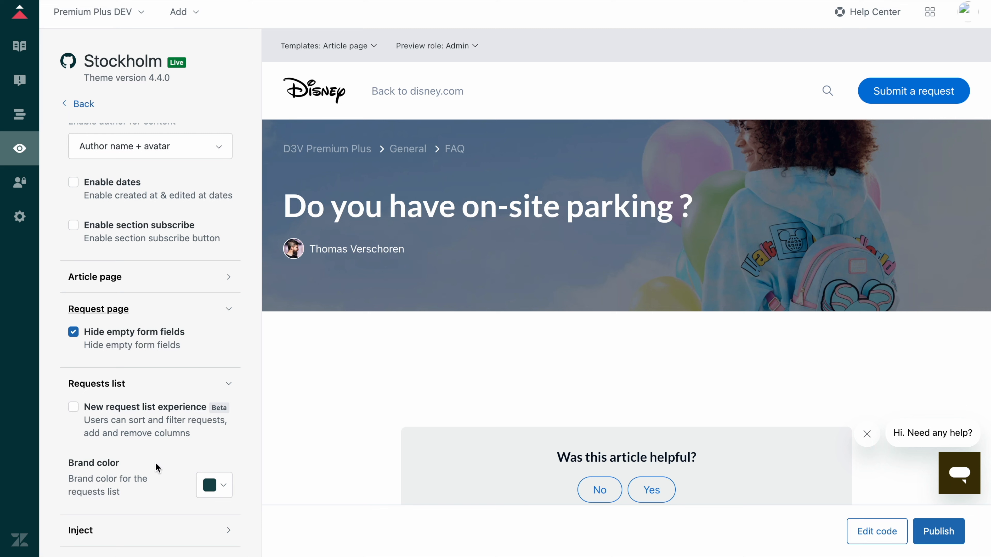
Step: Try a <style> tag in the body script of the theme's inject settings and clear it again
click(150, 533)
scroll(147, 535, down, 6)
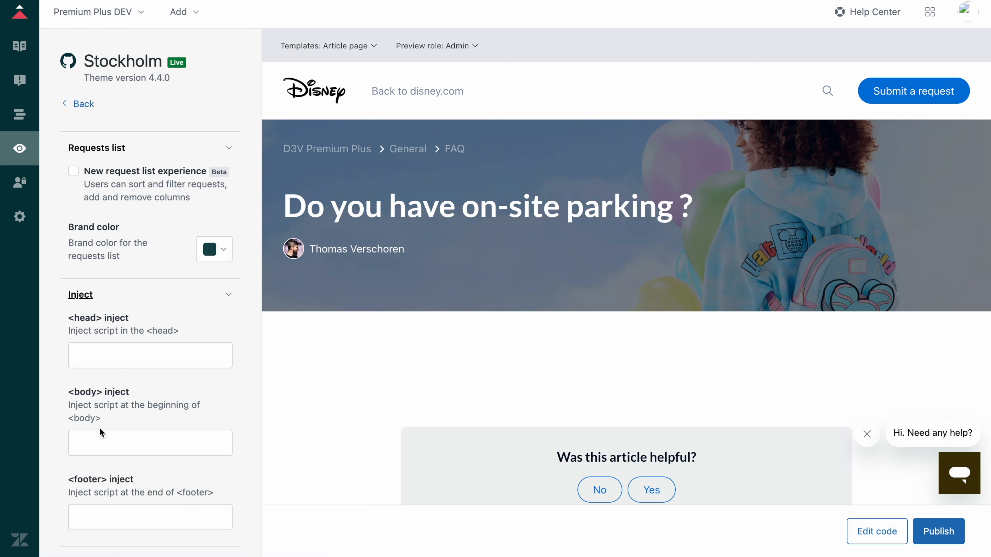
click(108, 446)
text(<style>)
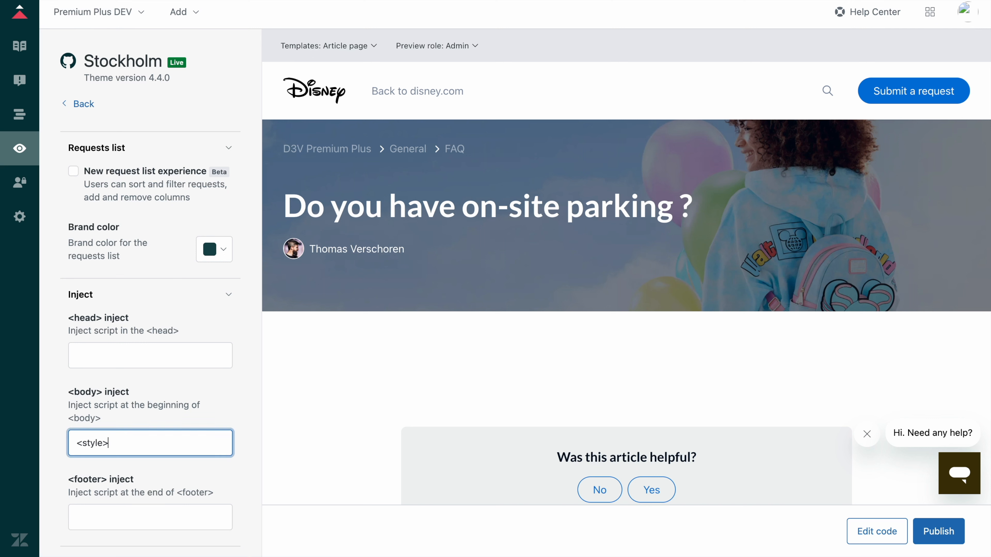
key(ctrl+a)
key(BackSpace)
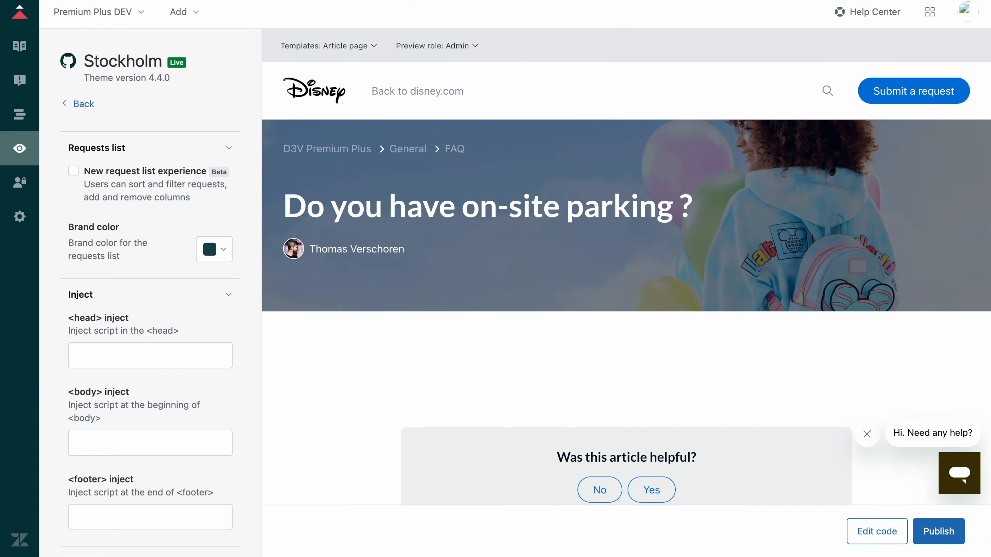
scroll(161, 237, up, 15)
scroll(161, 231, up, 1)
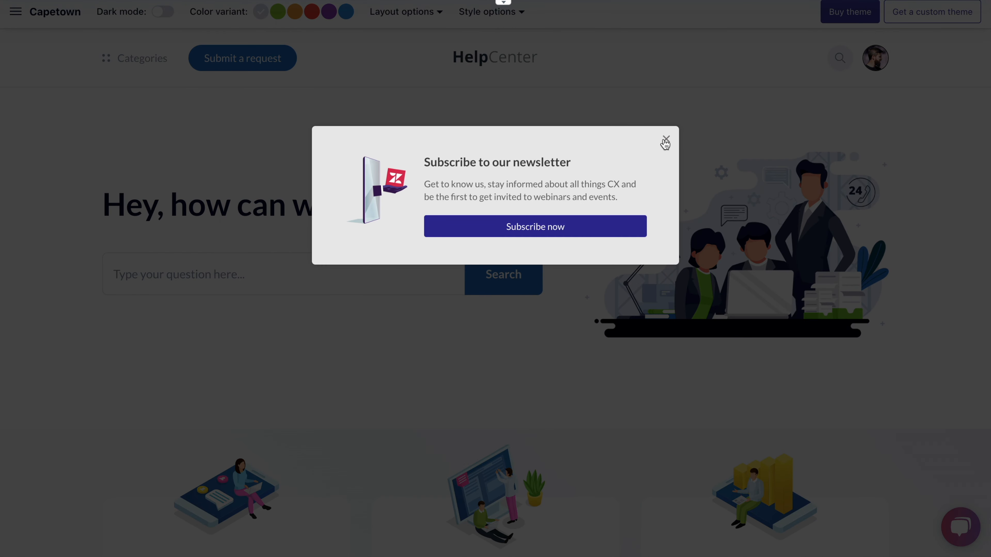
Step: Dismiss the newsletter pop-up on the theme demo and compare its home page with the Disney-branded help center preview
click(665, 141)
scroll(402, 230, down, 9)
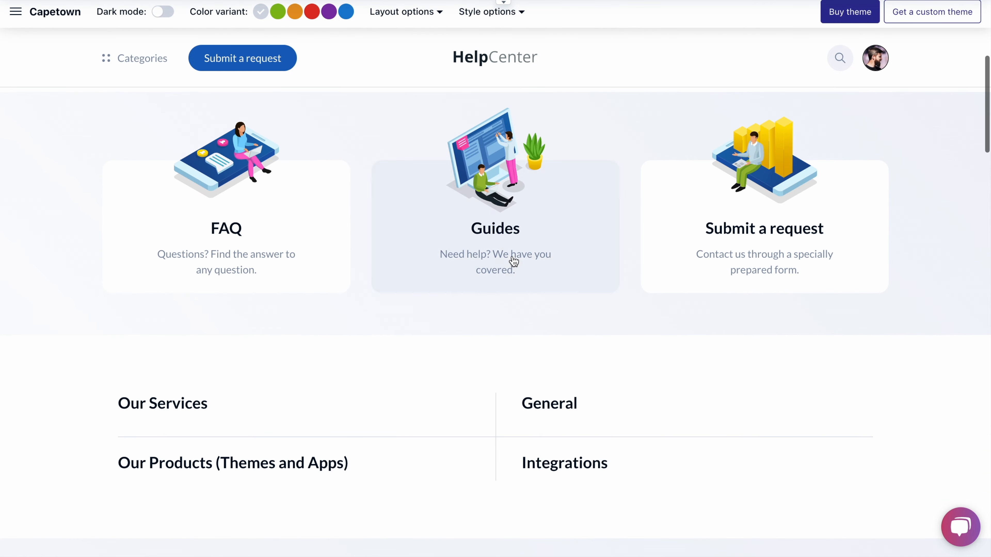
scroll(457, 428, down, 9)
scroll(452, 265, up, 17)
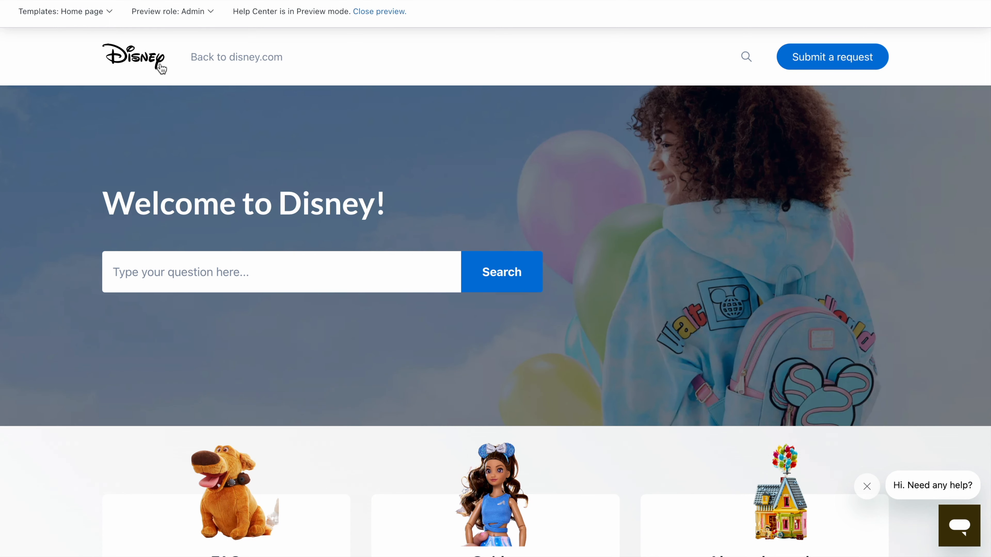
scroll(581, 314, down, 10)
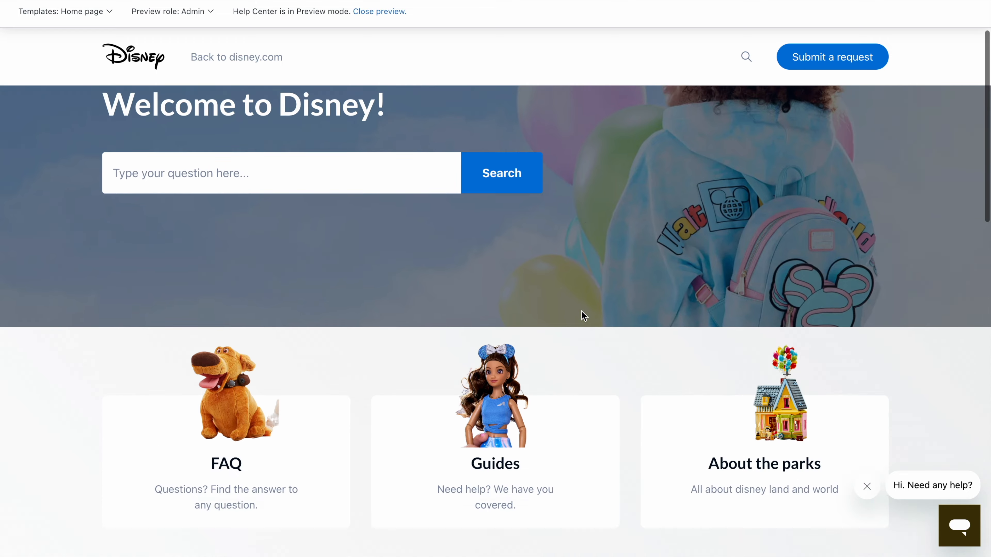
scroll(467, 406, down, 7)
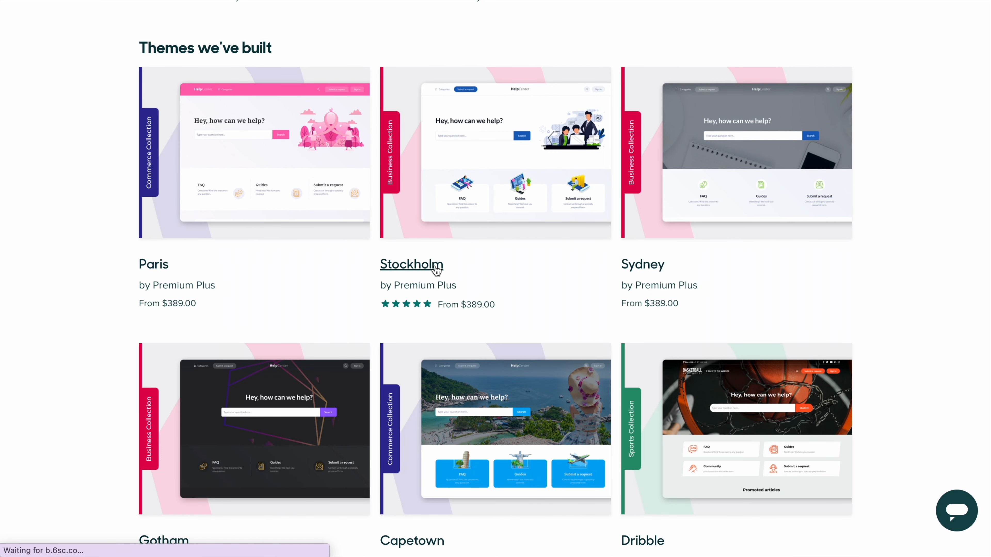
Step: Open the Stockholm theme's marketplace listing and examine its description and the standard and developer license prices
click(436, 269)
scroll(231, 449, down, 3)
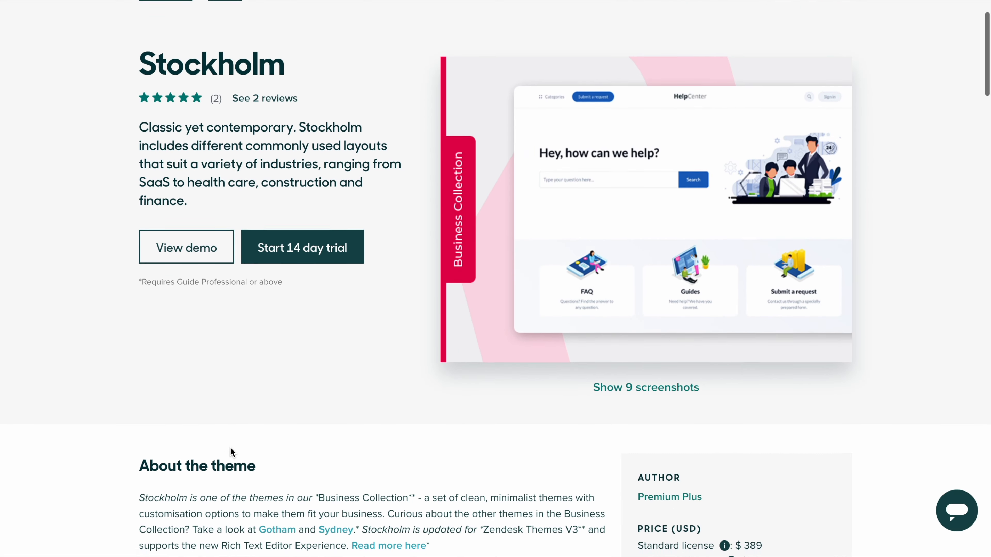
scroll(230, 448, down, 5)
drag(638, 330, 714, 330)
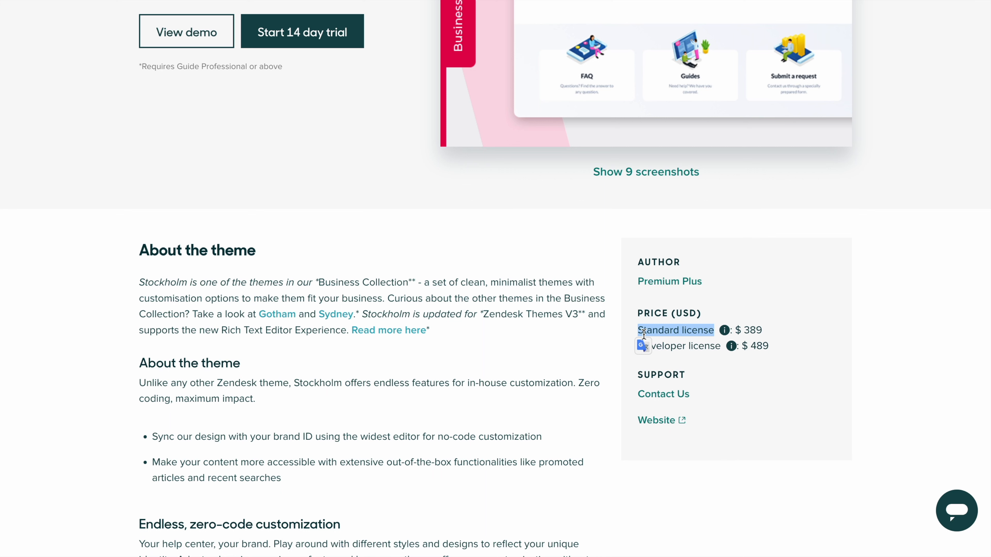
triple_click(653, 347)
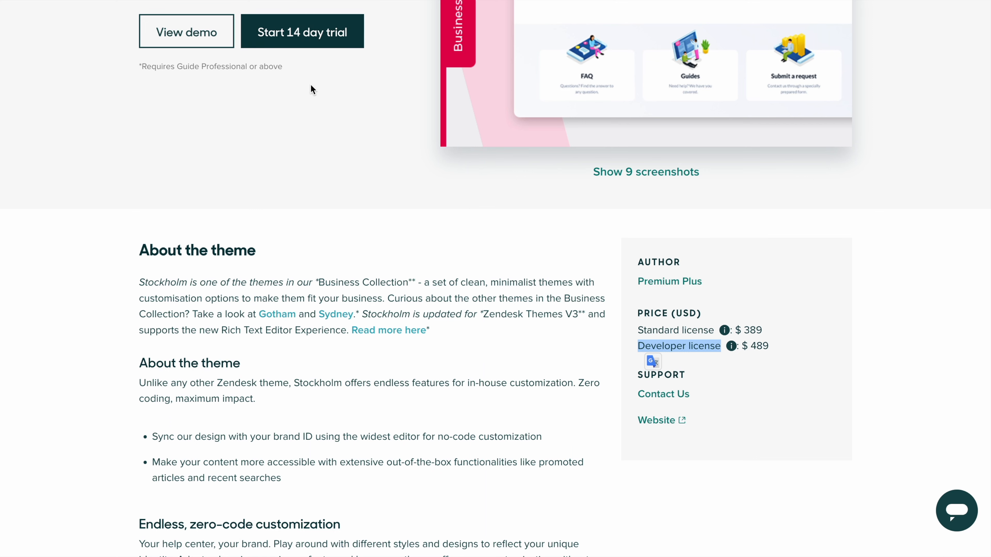
scroll(312, 89, up, 2)
scroll(311, 87, up, 3)
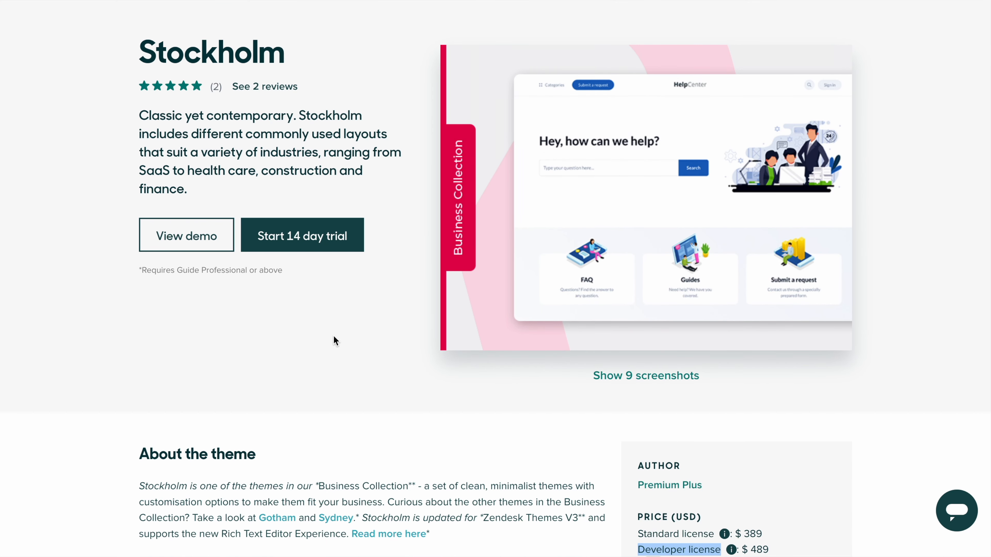